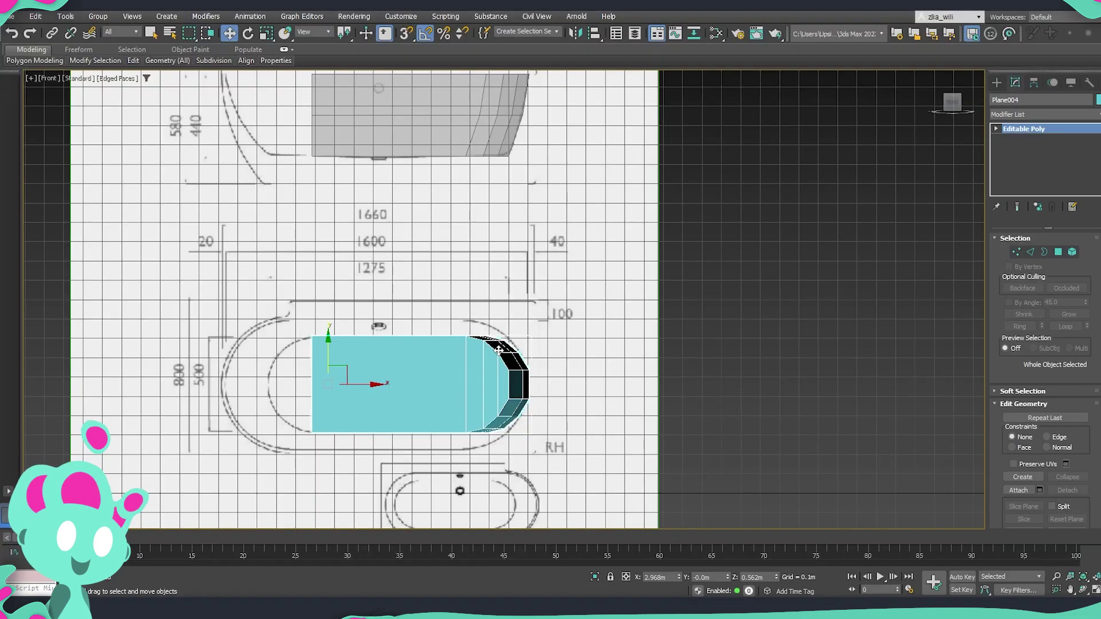
scroll(519, 383, up, 3)
middle_drag(521, 455, 549, 339)
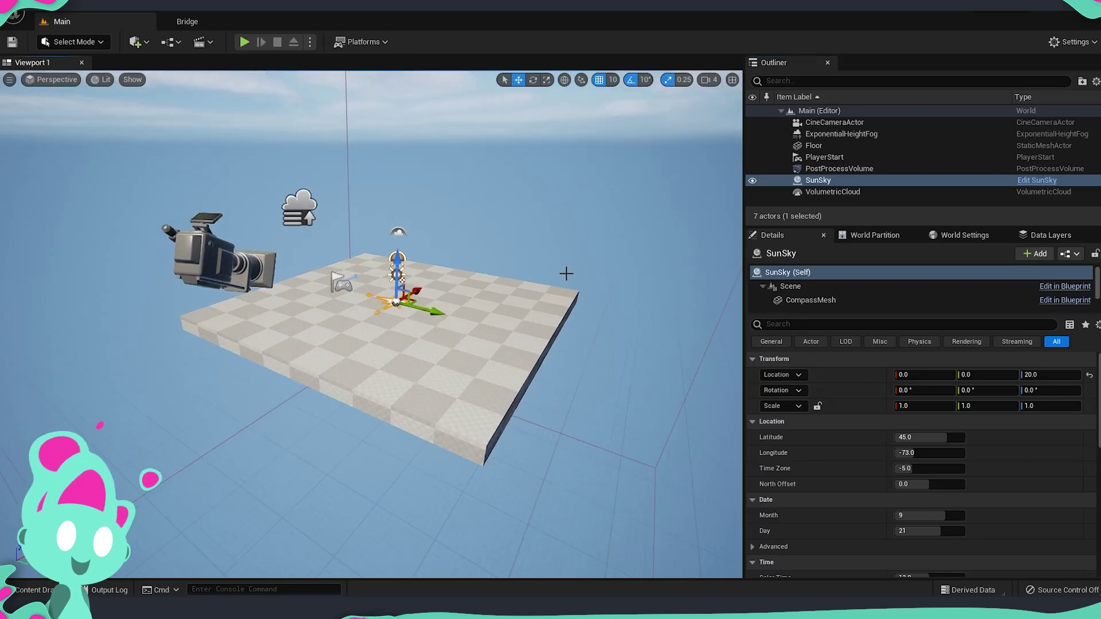
alt+drag(566, 274, 471, 285)
right_drag(520, 287, 521, 287)
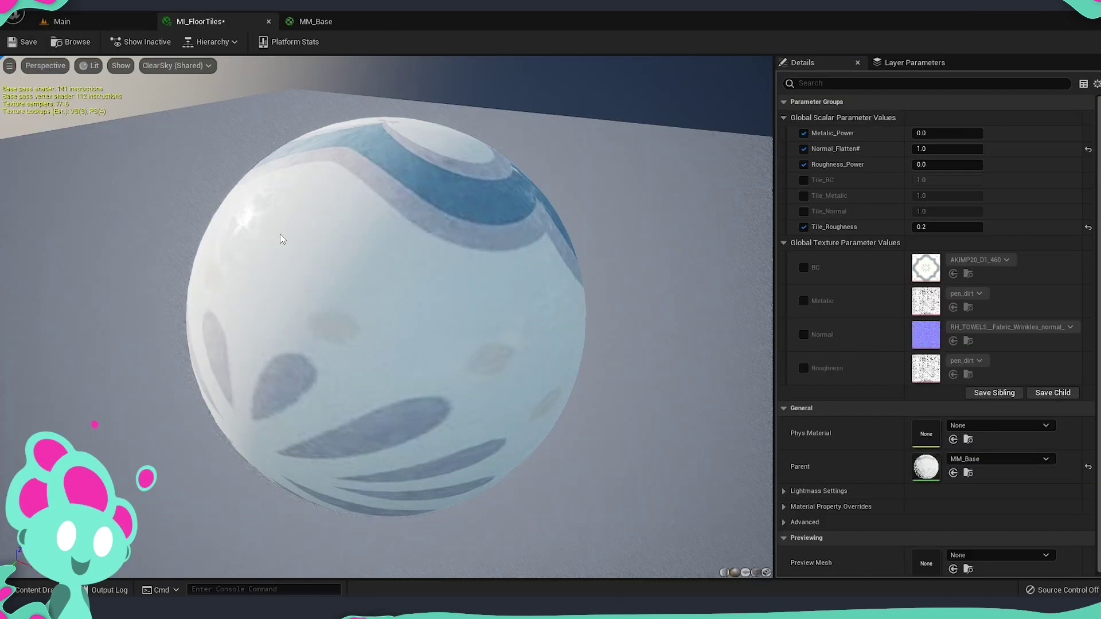
drag(281, 238, 277, 249)
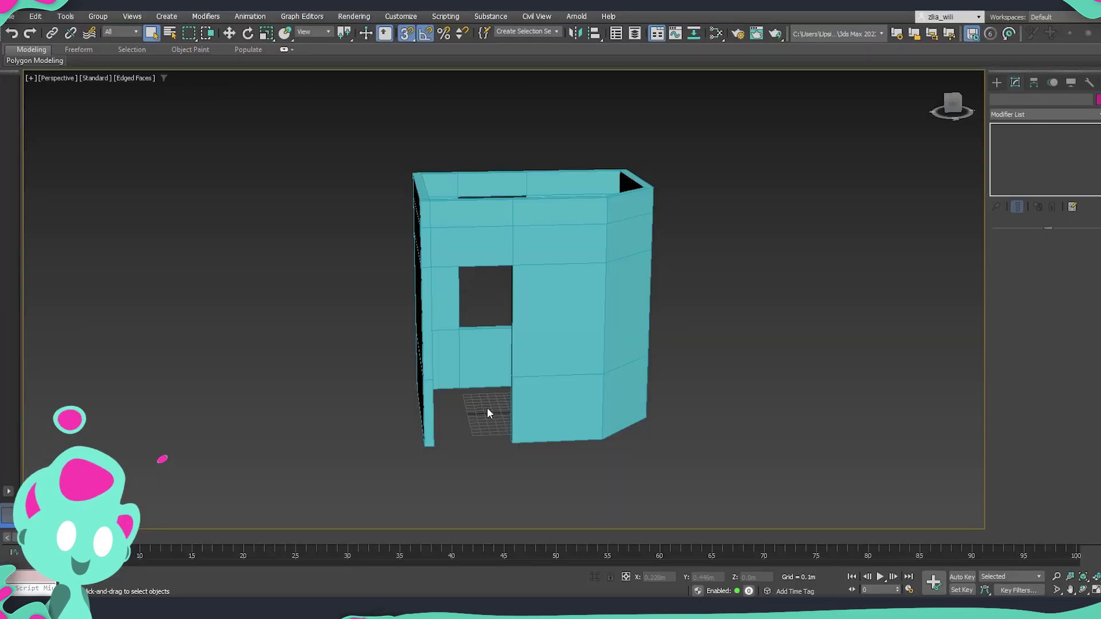
alt+middle_drag(487, 407, 505, 356)
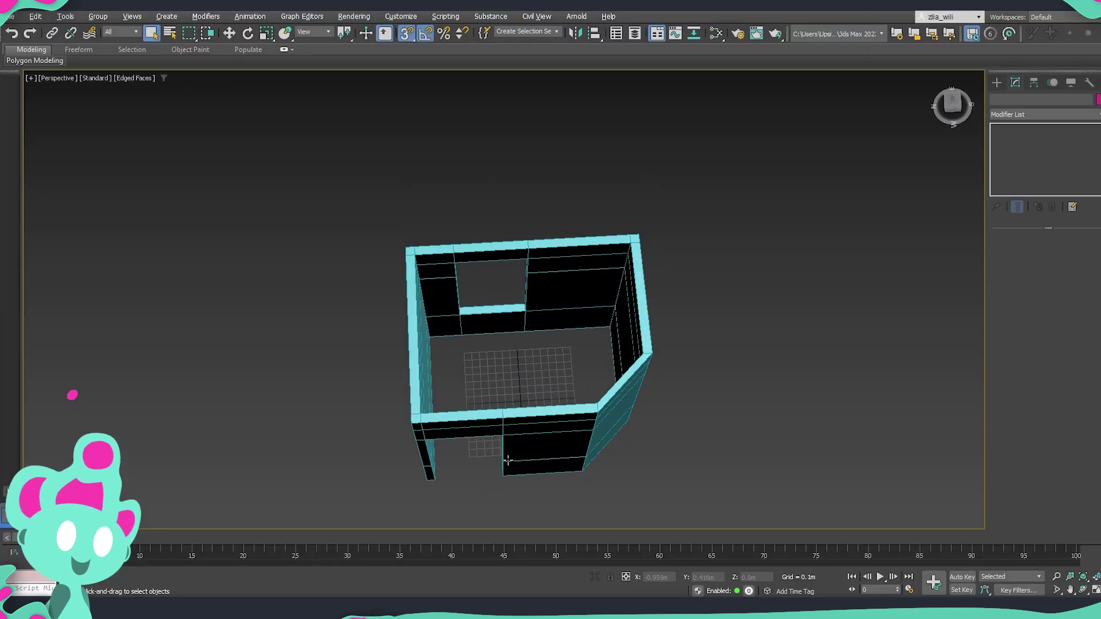
alt+middle_drag(582, 364, 682, 446)
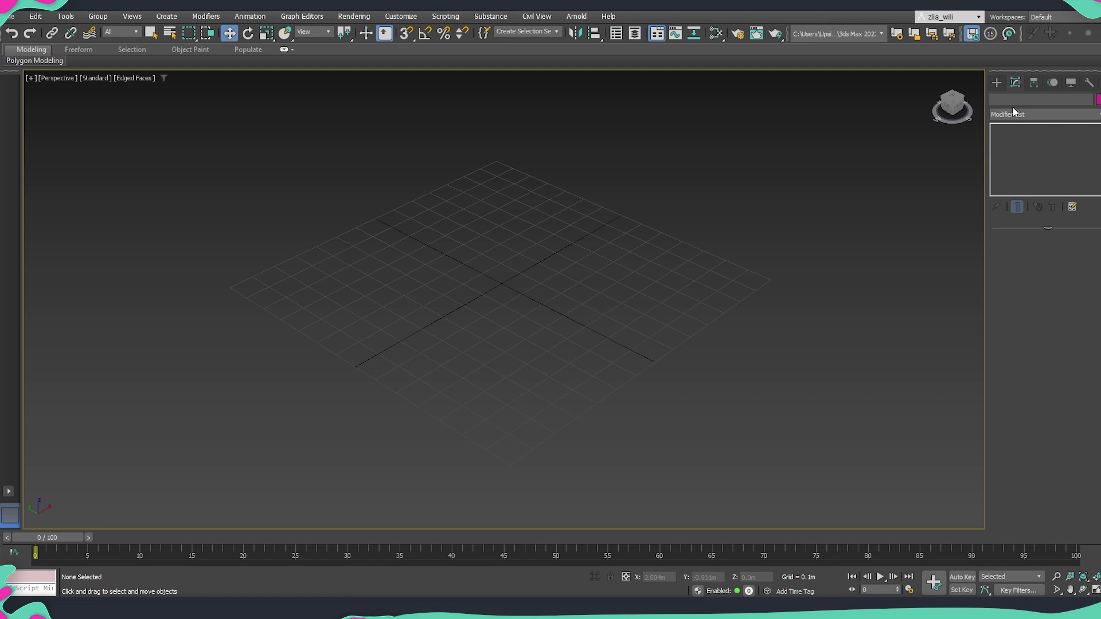
Step: Create a thin upright box on the ground grid, about 1.08 m wide and 0.11 m long
click(997, 83)
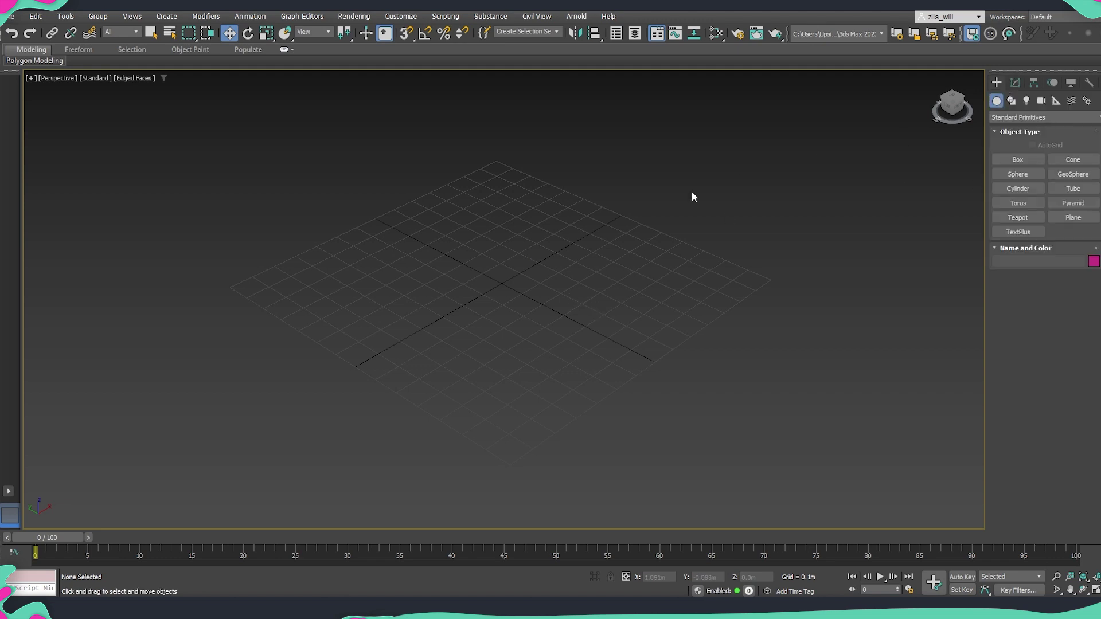
click(1016, 160)
scroll(484, 292, down, 4)
middle_drag(484, 293, 434, 310)
drag(432, 310, 603, 257)
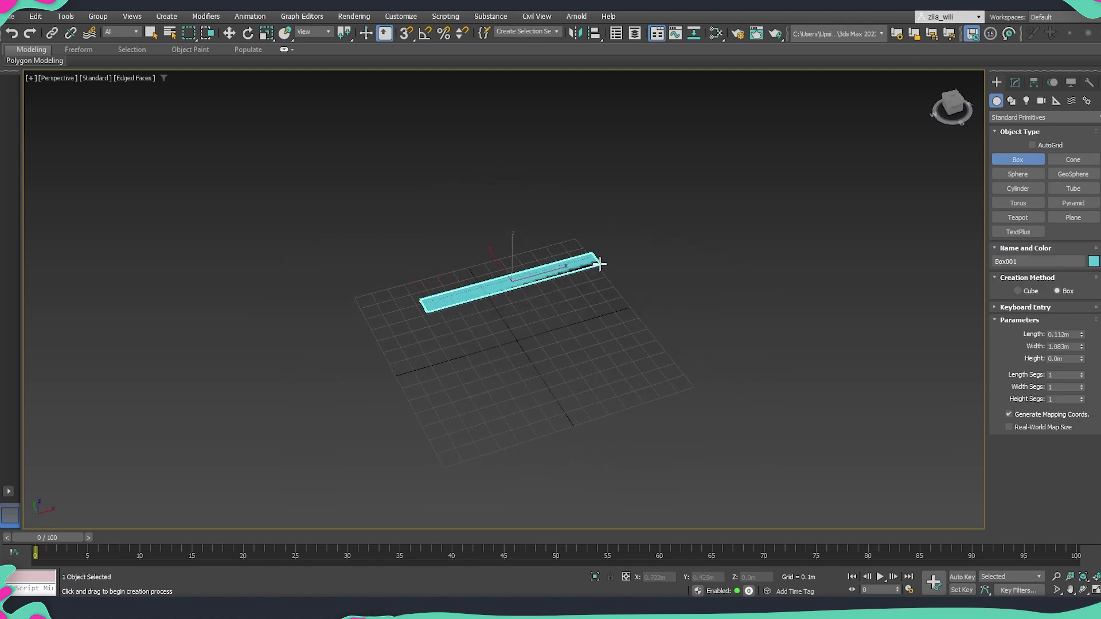
key(w)
scroll(643, 344, down, 4)
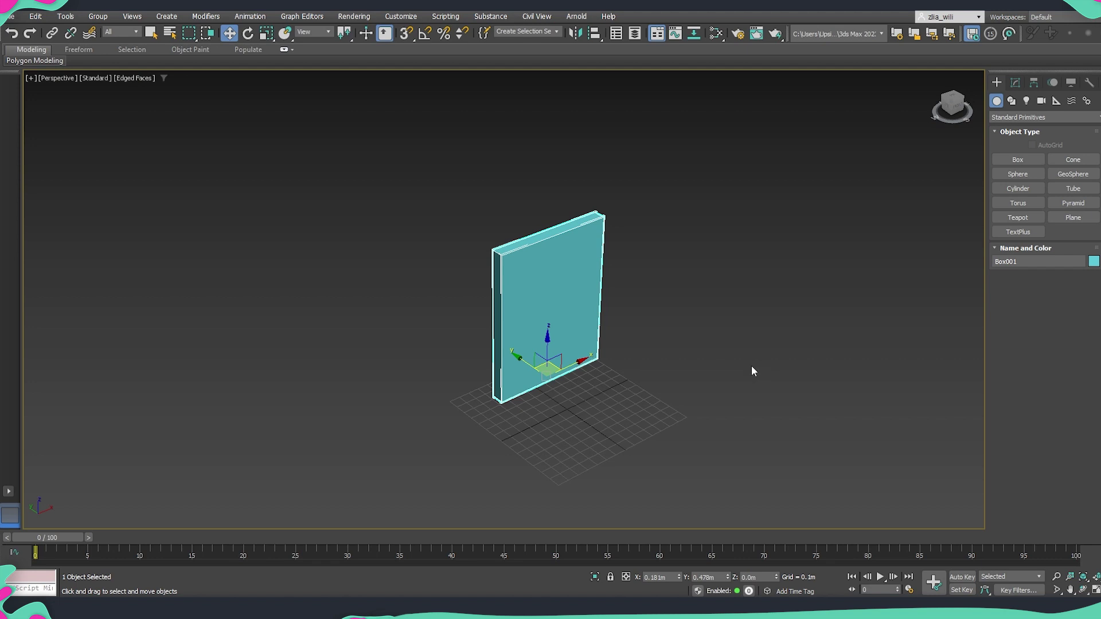
Step: Set the box's height to 2.7 m
click(1016, 82)
double_click(1058, 277)
text(2)
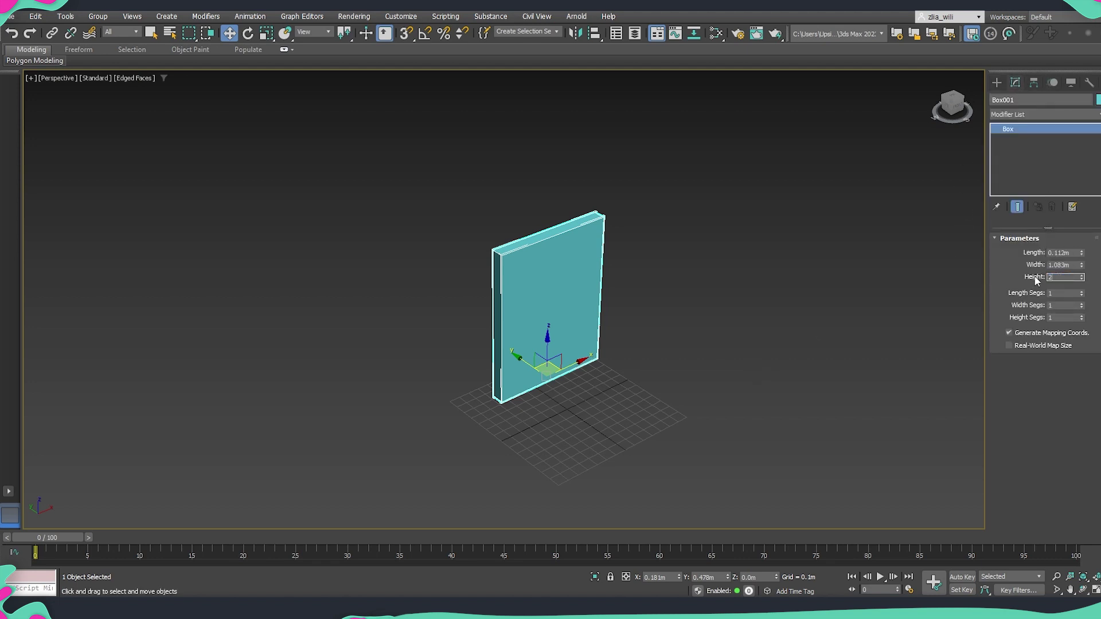
text(.7)
key(Return)
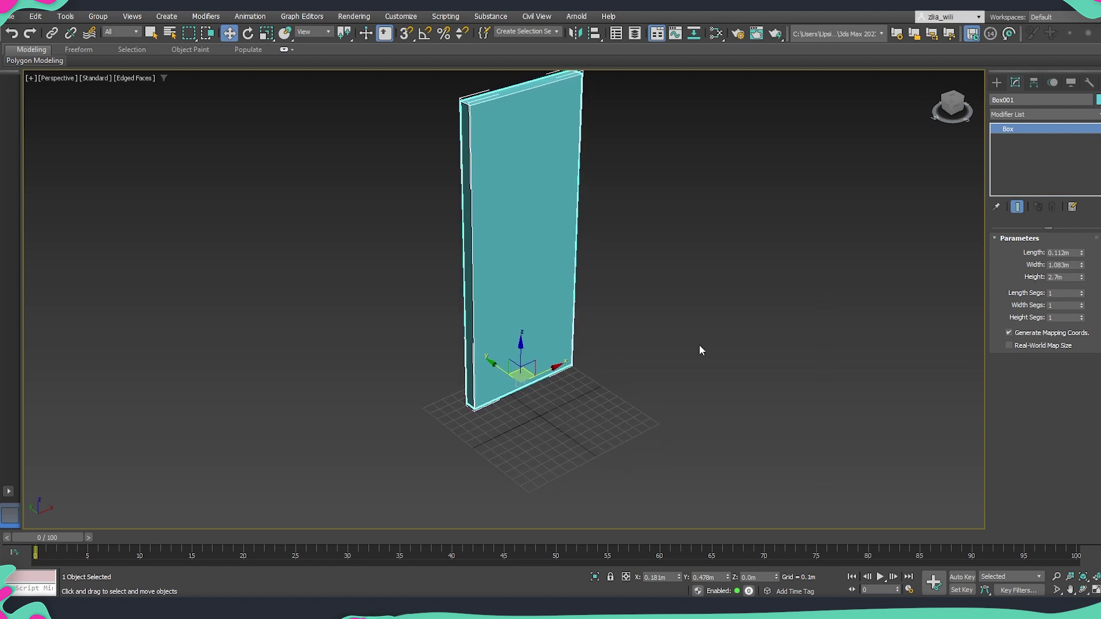
Step: Set the box's width to 1.82 m and its length to 0.1 m
double_click(1067, 265)
text(82)
key(Return)
middle_drag(694, 334, 664, 364)
click(1066, 253)
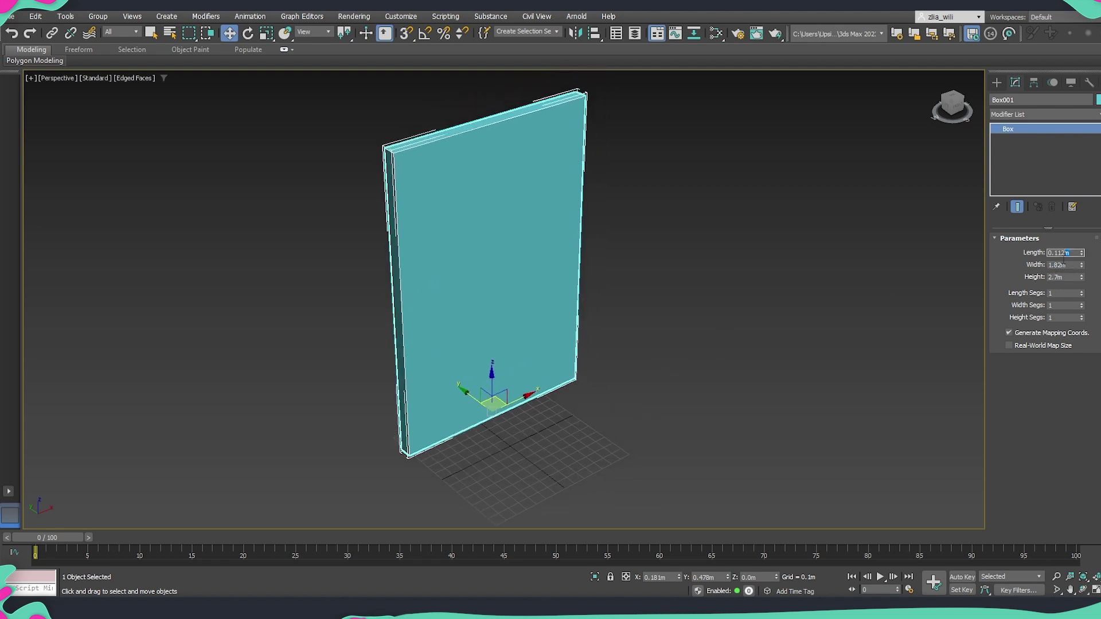
text(0)
key(Return)
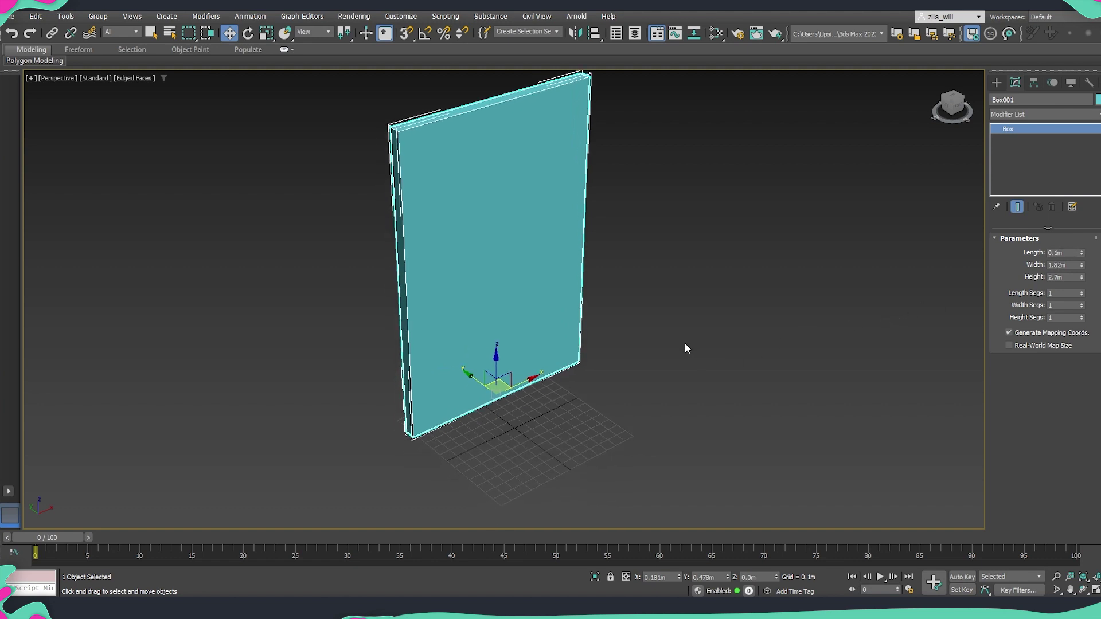
alt+middle_drag(616, 343, 494, 294)
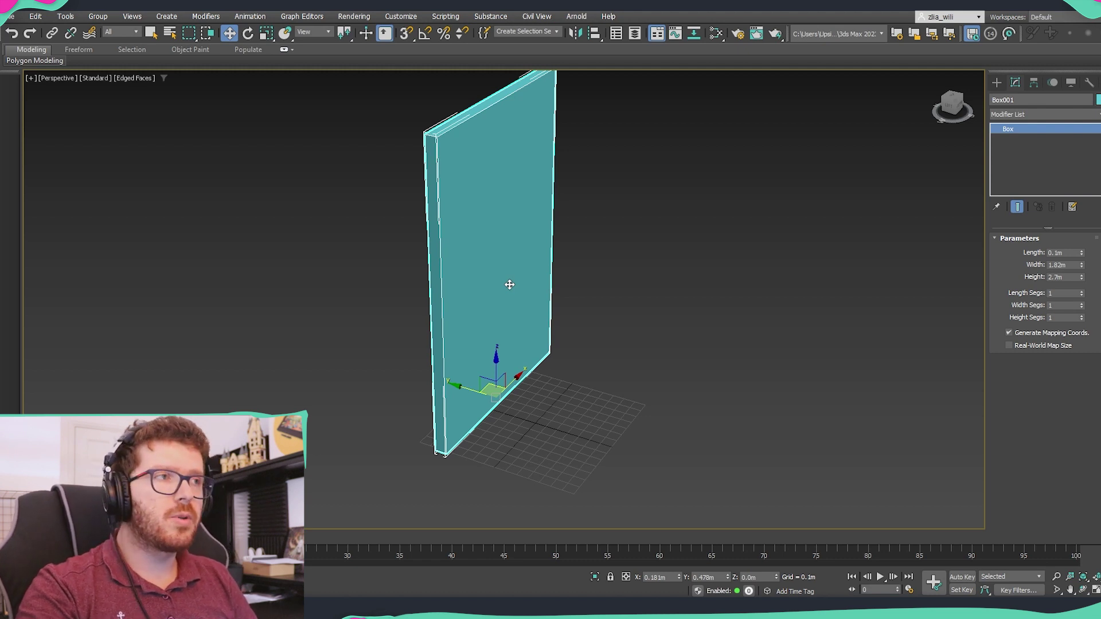
alt+middle_drag(518, 300, 619, 319)
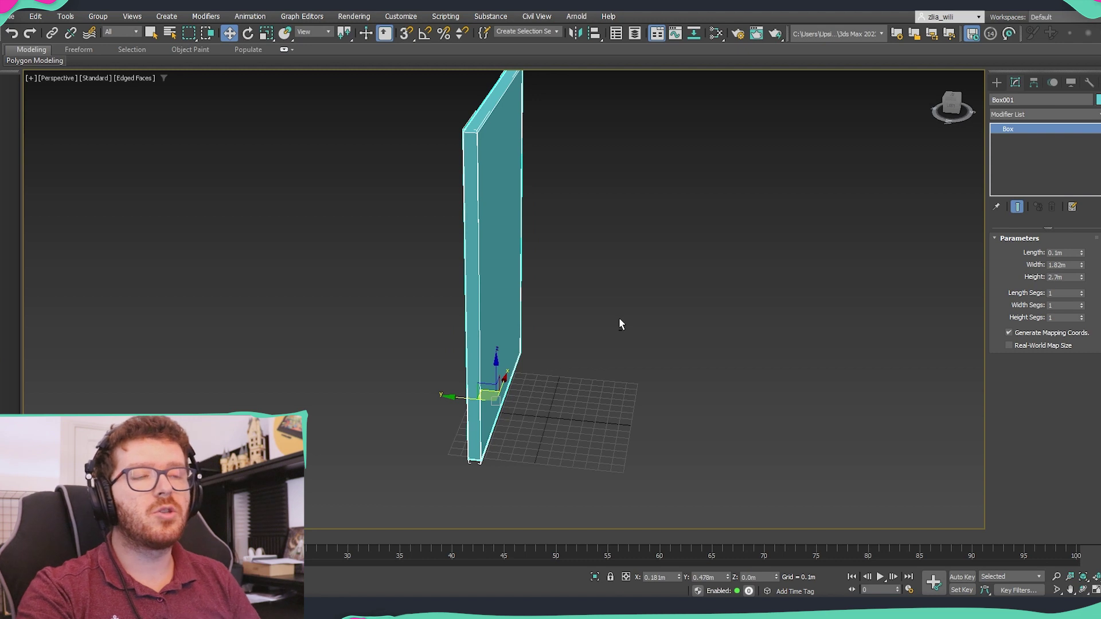
alt+middle_drag(633, 325, 587, 326)
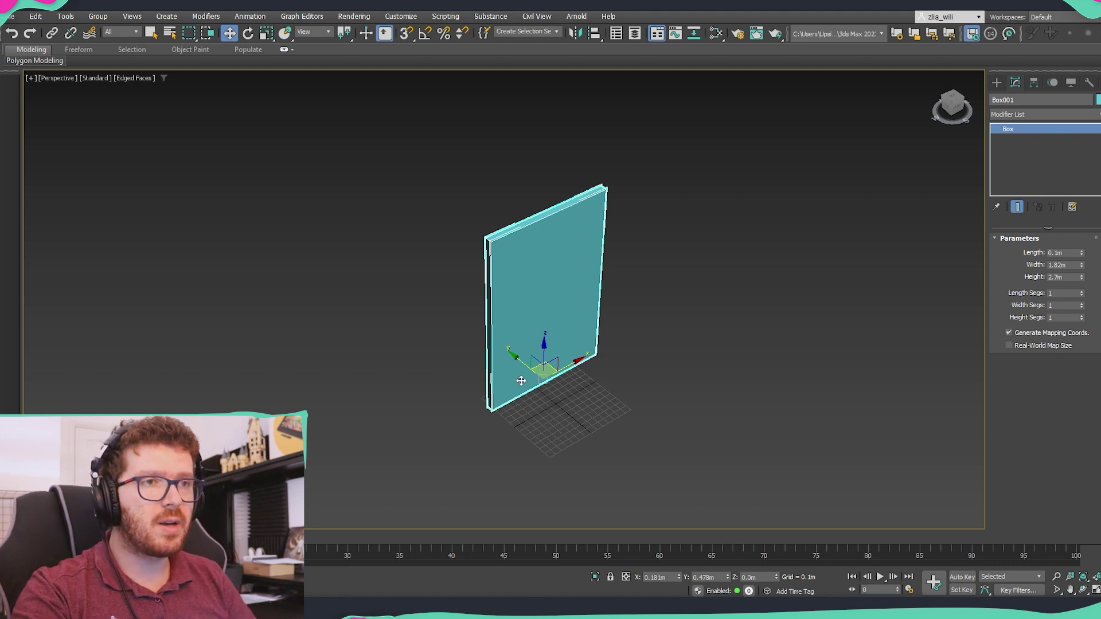
Step: Move the wall box back from the grid centre to about X 0.044 m, Y 1.197 m
drag(525, 367, 489, 333)
alt+middle_drag(533, 384, 515, 395)
drag(531, 304, 519, 296)
alt+middle_drag(533, 321, 540, 437)
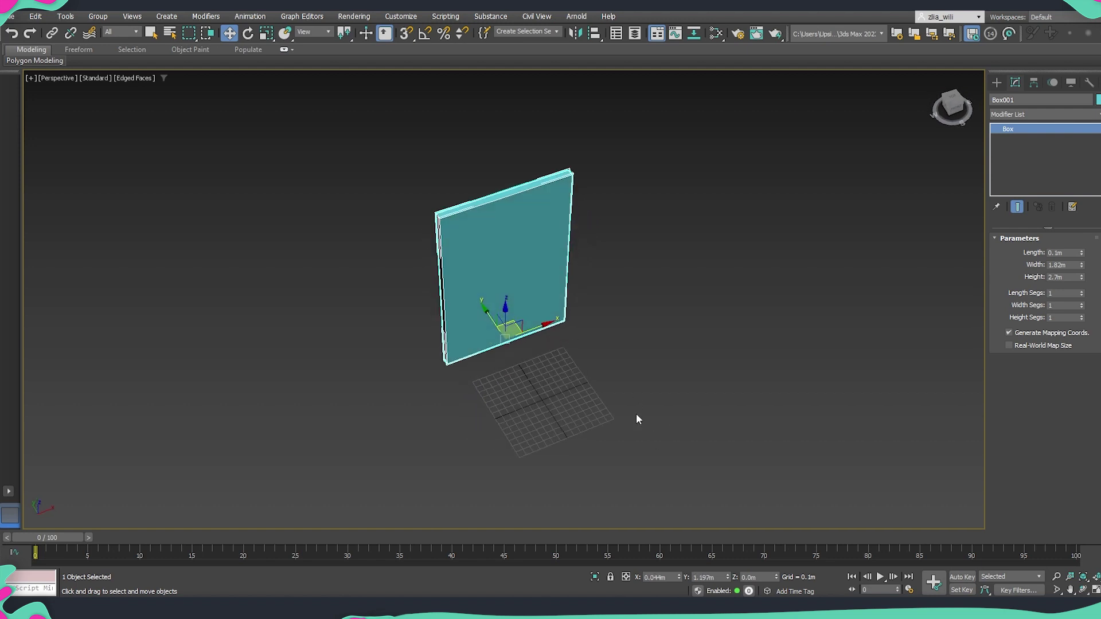
Step: Convert the wall box to an Editable Poly
alt+middle_drag(562, 275, 532, 287)
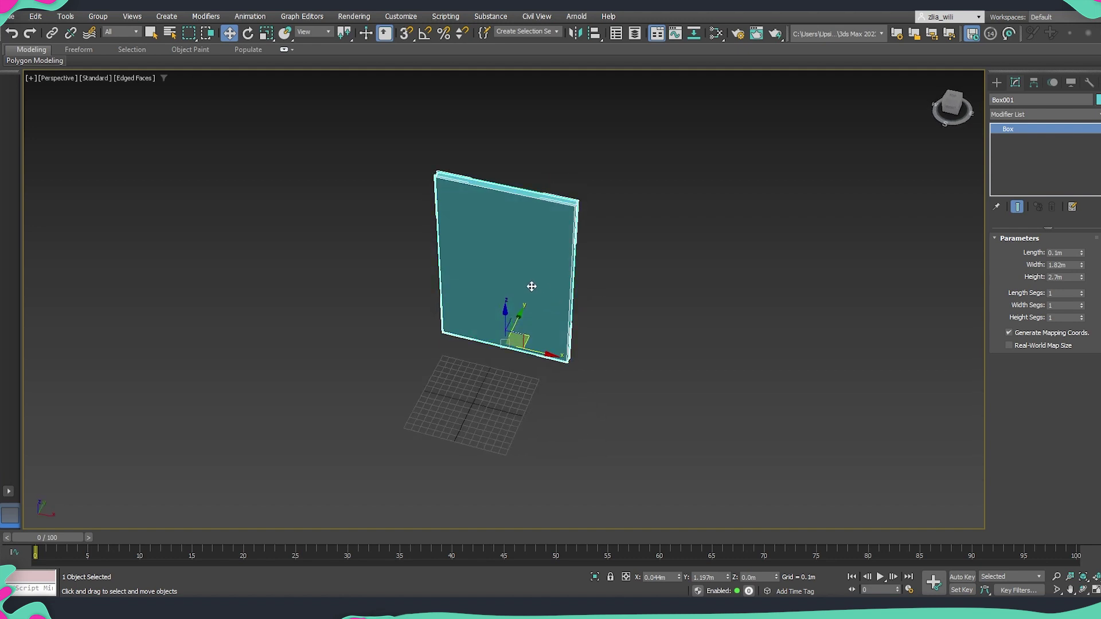
right_click(532, 286)
mouse_move(611, 430)
click(681, 439)
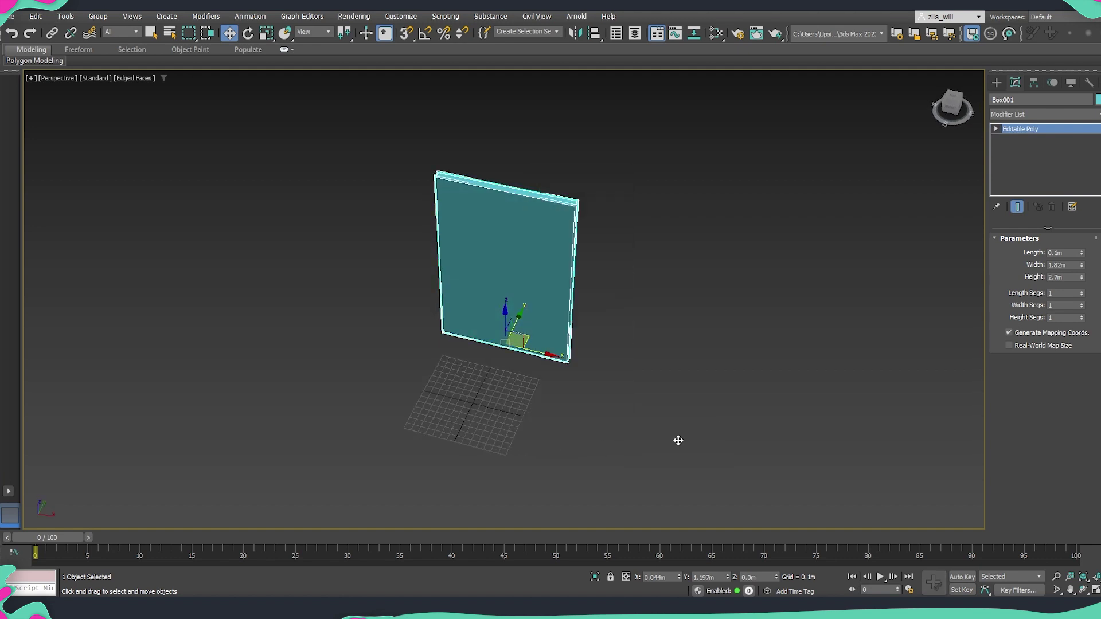
Step: Extrude the narrow vertical polygon at the wall's +X end by 0.1 m to form a corner strip
scroll(593, 350, up, 3)
mouse_move(592, 350)
alt+middle_down()
mouse_move(570, 344)
mouse_move(595, 339)
alt+middle_up()
key(4)
click(569, 299)
alt+middle_drag(605, 393, 623, 310)
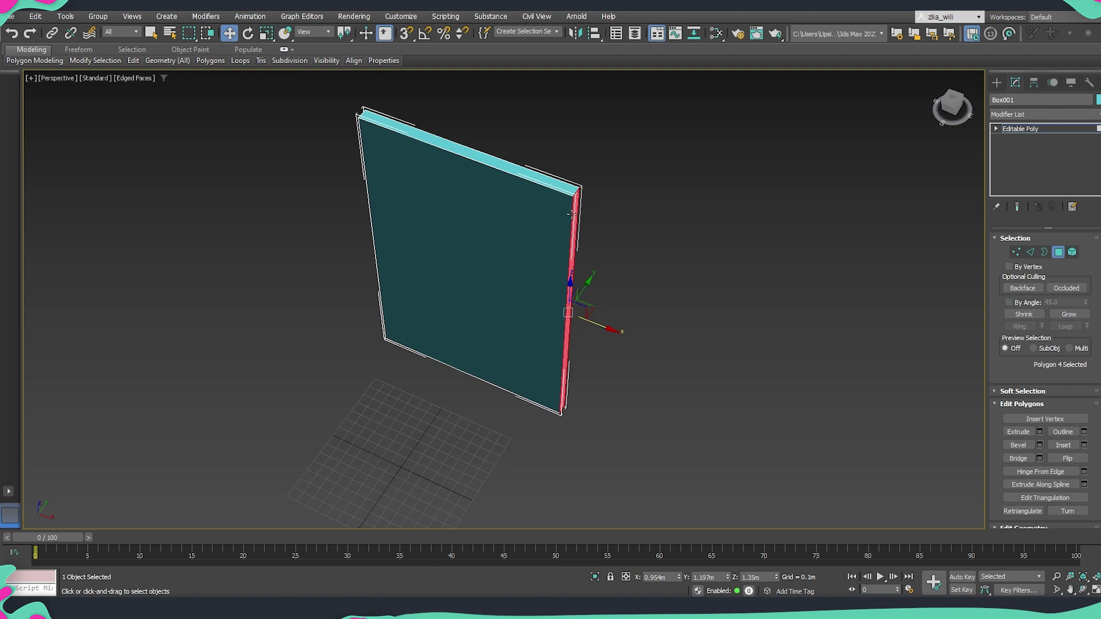
alt+middle_drag(570, 369, 549, 358)
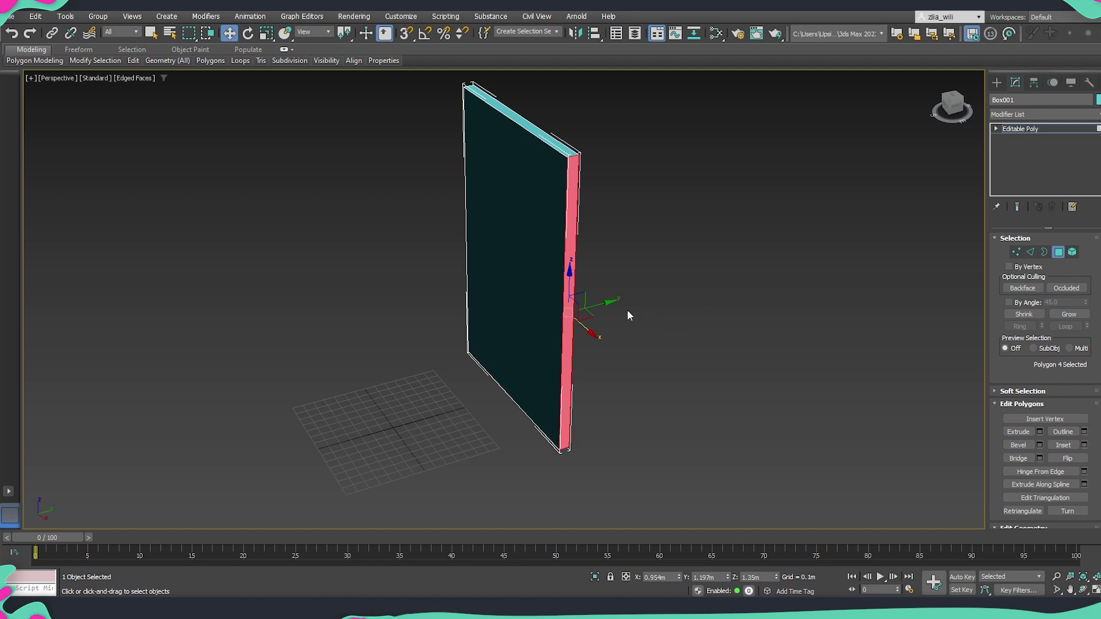
alt+middle_drag(670, 347, 712, 371)
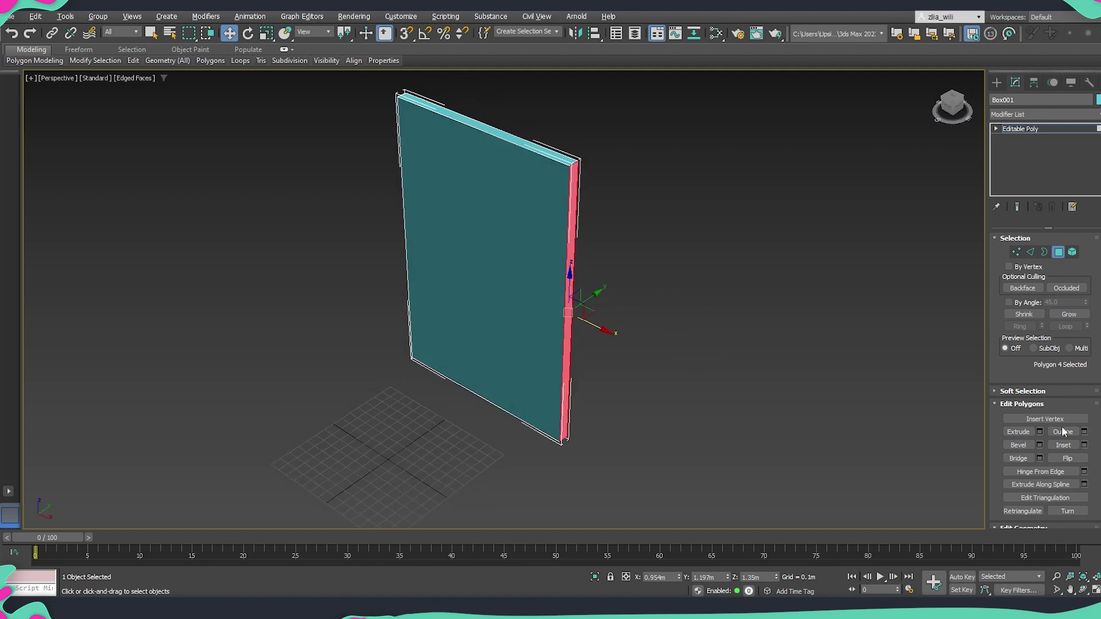
click(1040, 431)
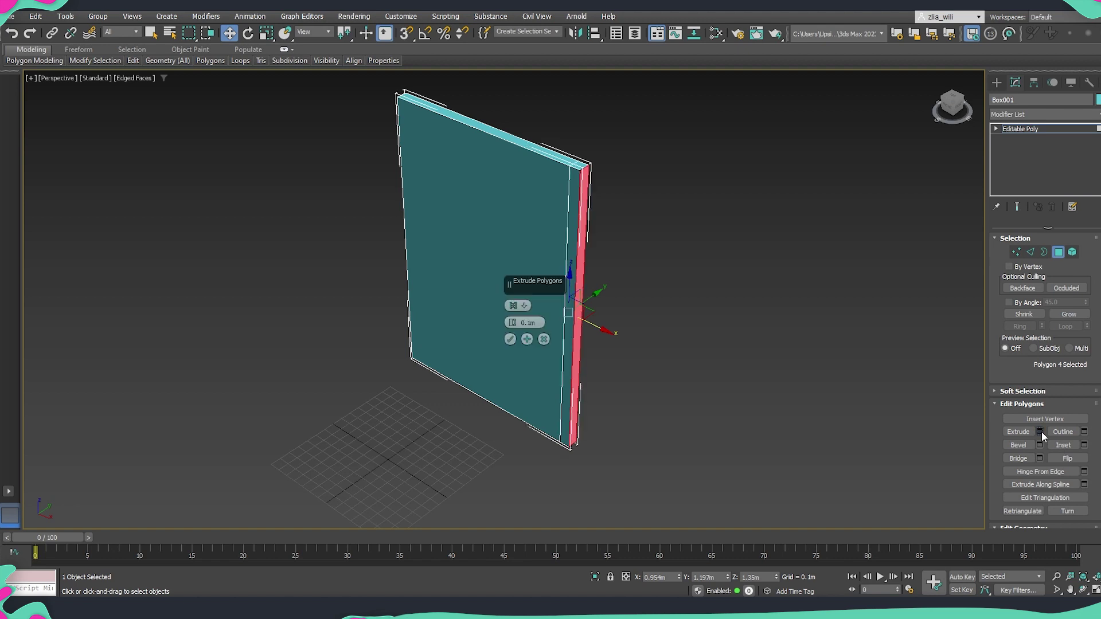
click(515, 341)
Step: Extrude the corner strip's side polygon facing the grid by 2.4 m to form a second, perpendicular wall
click(569, 322)
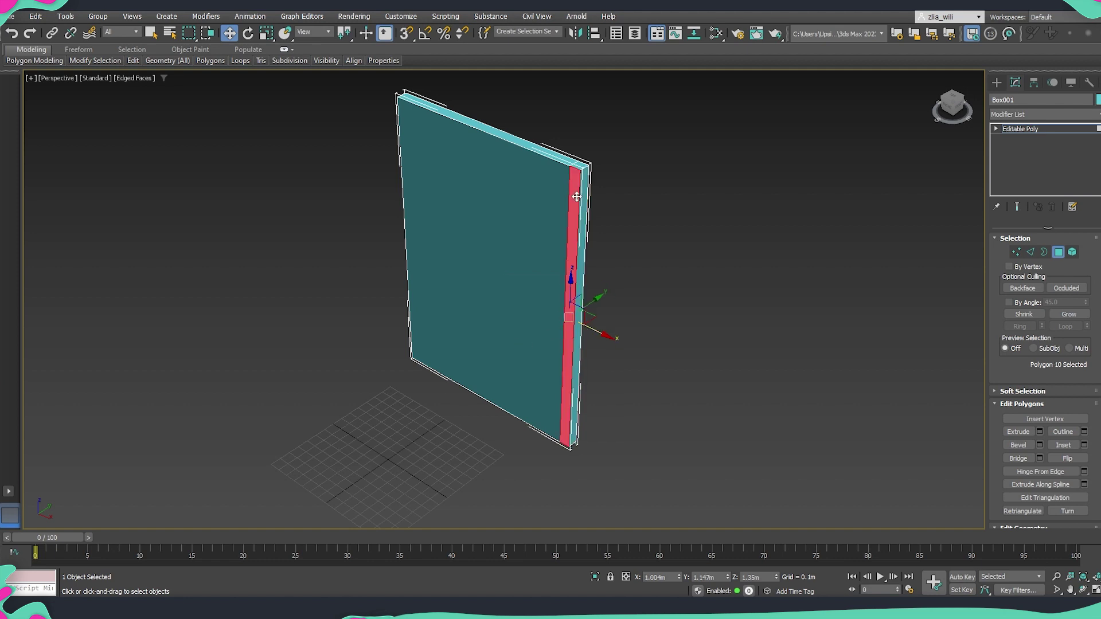
alt+middle_drag(563, 384, 617, 353)
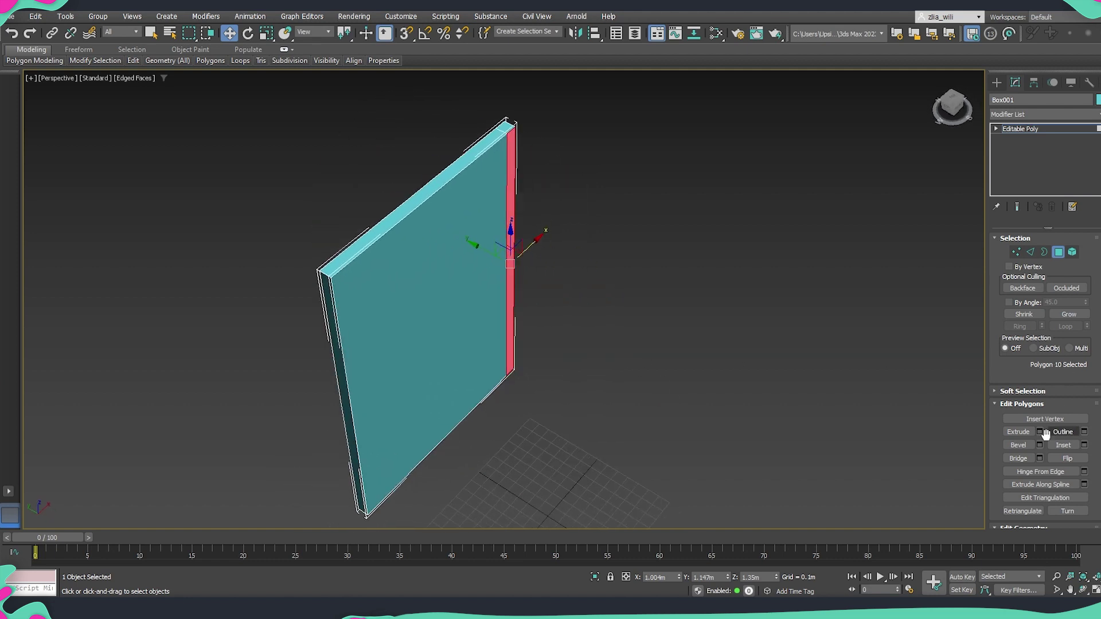
click(1039, 433)
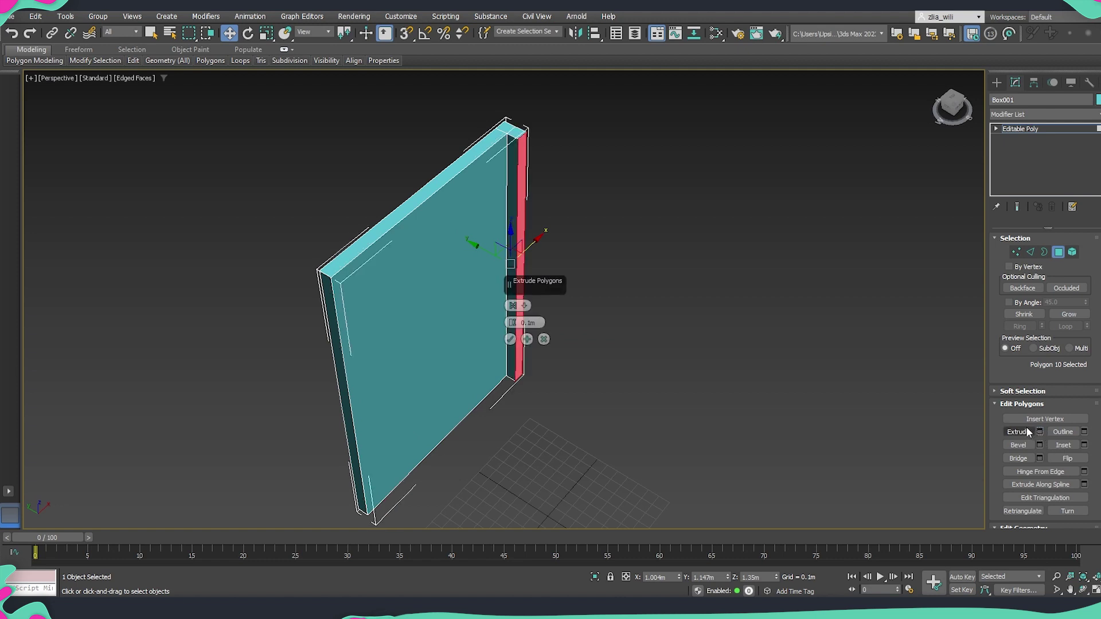
drag(532, 323, 521, 323)
key(BackSpace)
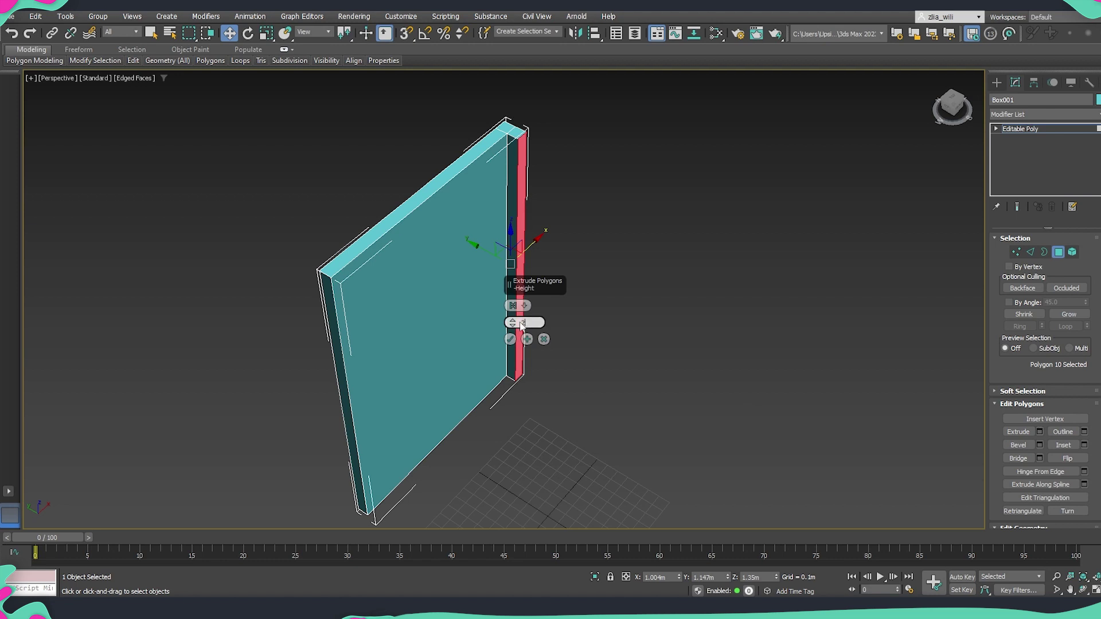
text(2.4m)
click(510, 339)
middle_drag(695, 405, 591, 364)
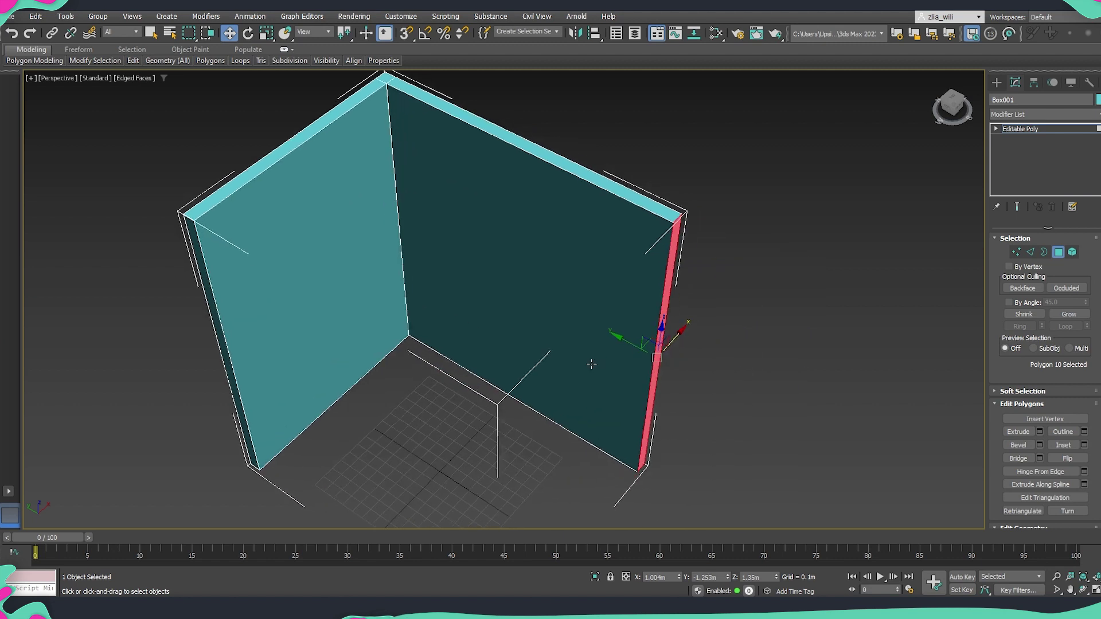
Step: Extrude the end polygon of the second wall by 0.1 m to form another corner strip
click(1039, 432)
double_click(539, 322)
text(.1m)
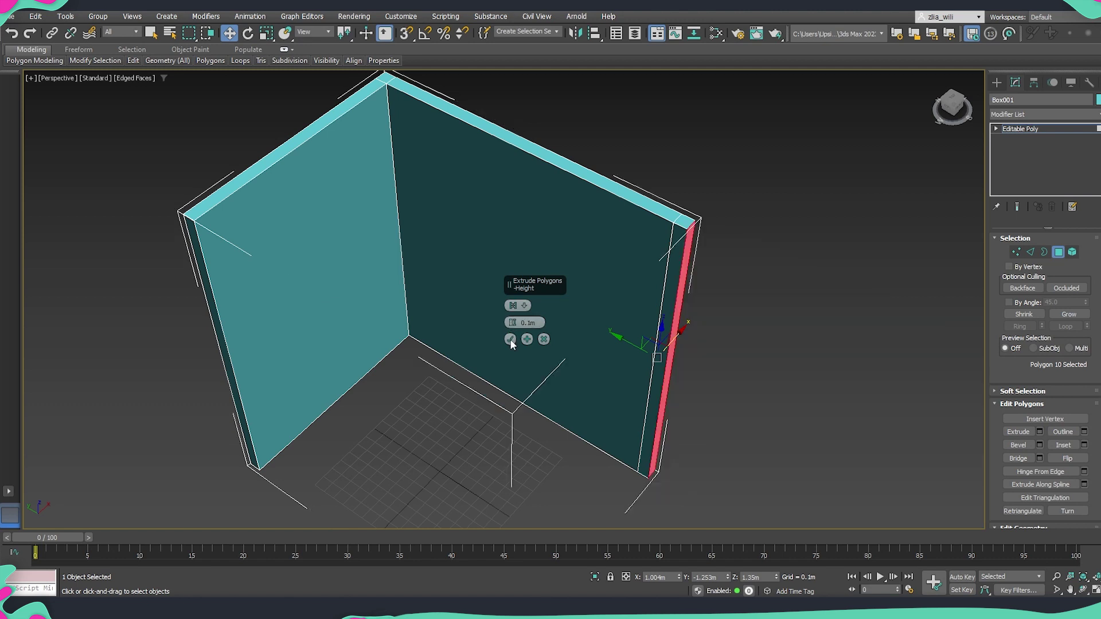
click(509, 339)
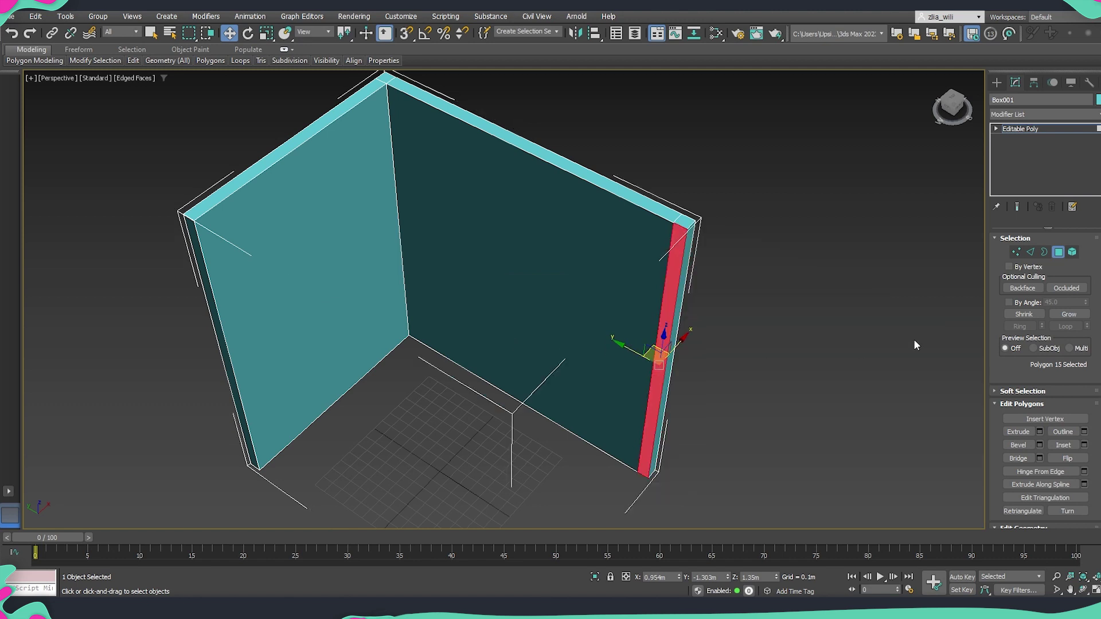
Step: Extrude the inward-facing polygon of the second corner strip by 1.3 m to form a third wall parallel to the first
click(1039, 431)
drag(538, 323, 521, 323)
text(1.3)
key(Return)
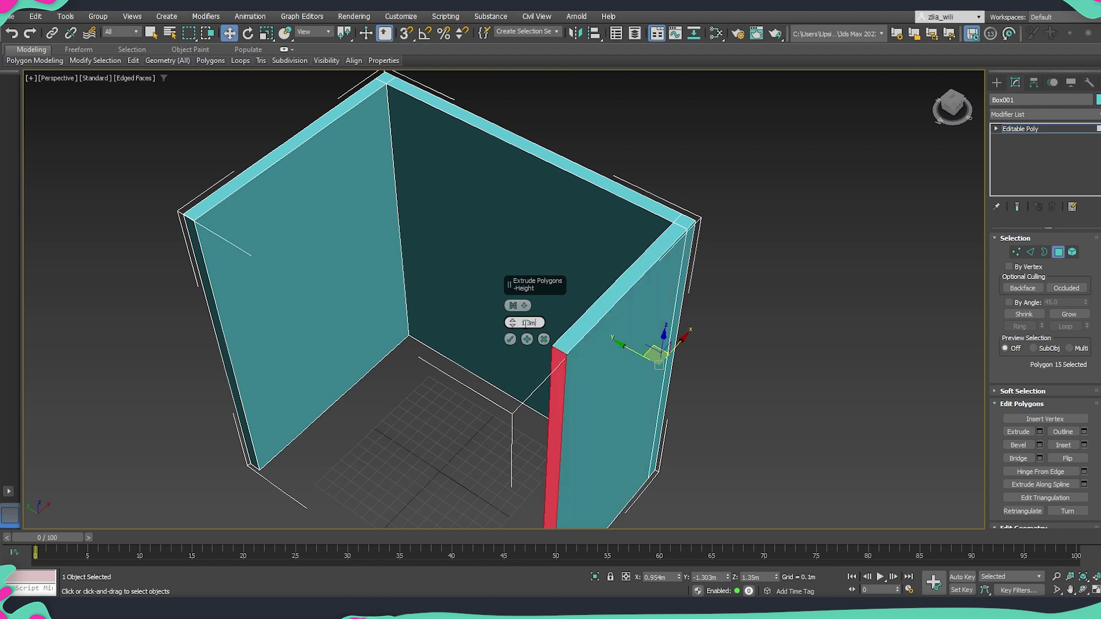
click(511, 340)
Step: Extrude the narrow polygon at the first wall's free end by 0.1 m
middle_drag(304, 316, 464, 295)
click(354, 263)
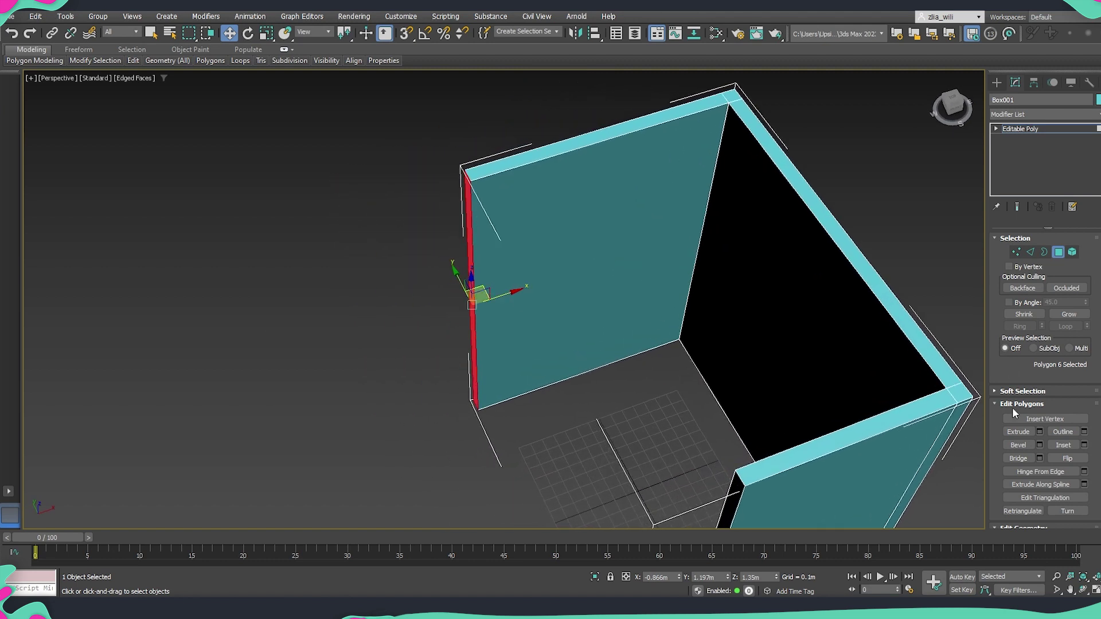
click(1039, 432)
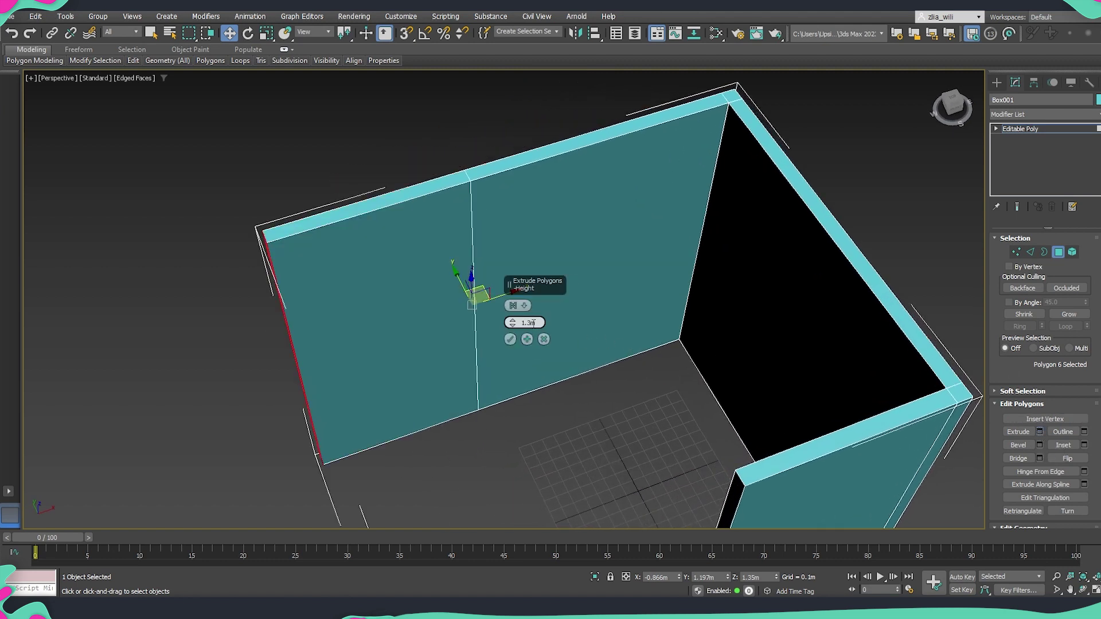
text(0.1)
key(Return)
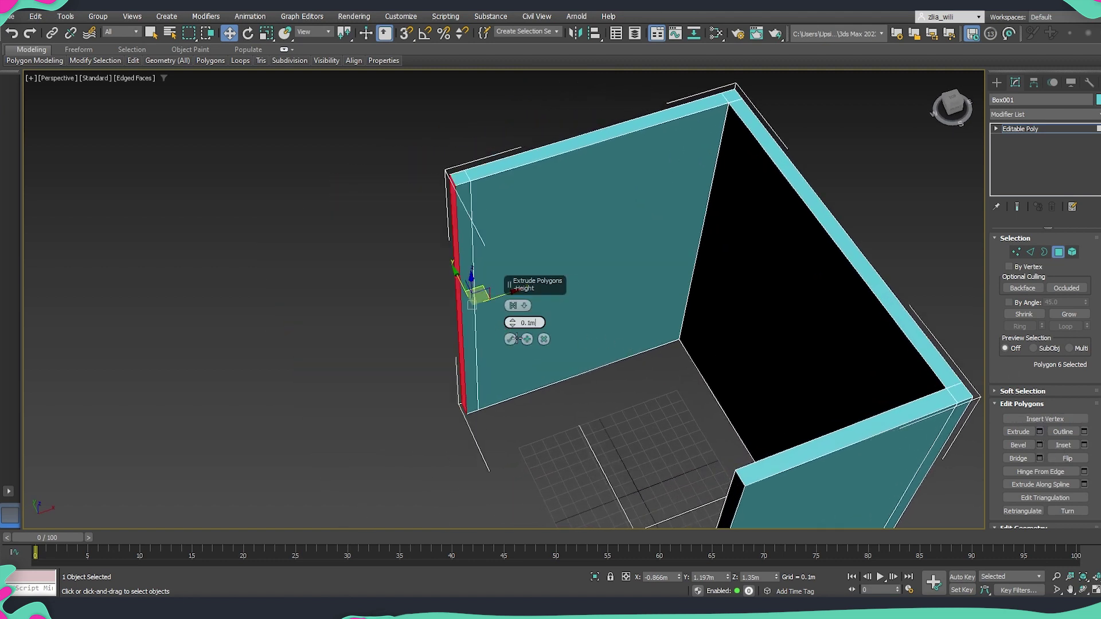
click(509, 341)
Step: Extrude the inward-facing polygon of the corner strip at the first wall's free end by 0.86 m to begin the fourth wall
alt+middle_drag(509, 340, 473, 316)
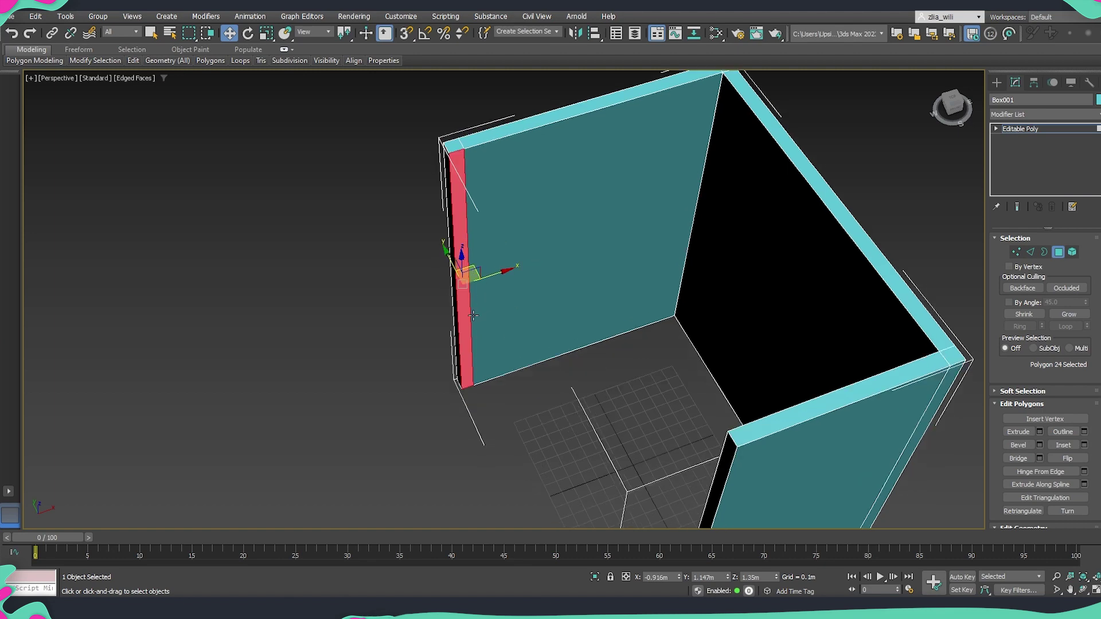
alt+middle_drag(478, 358, 481, 429)
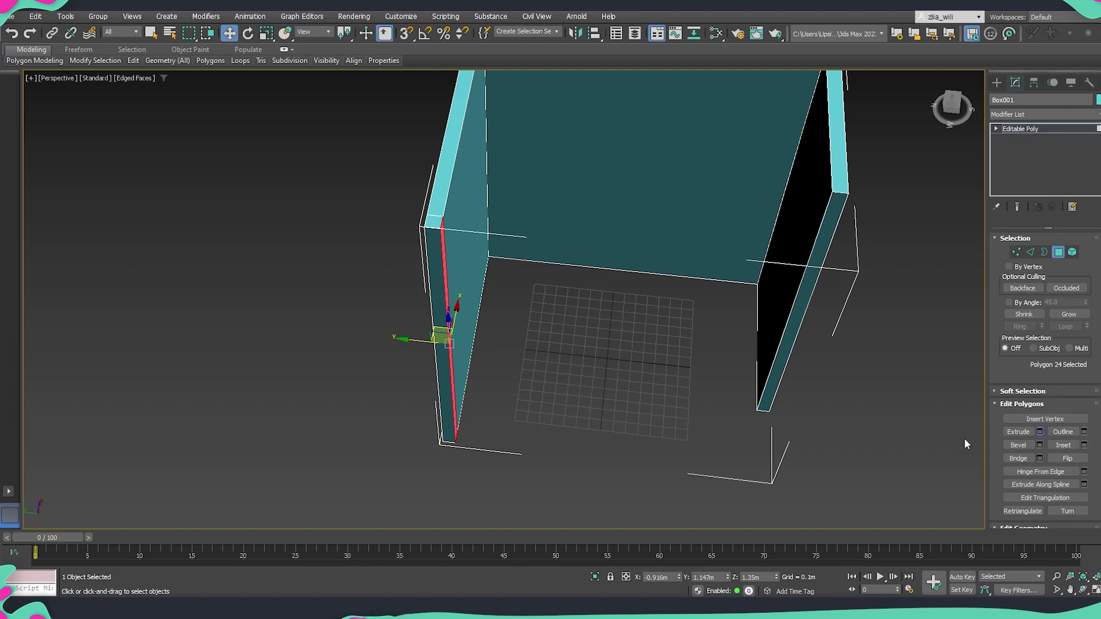
key(shift+e)
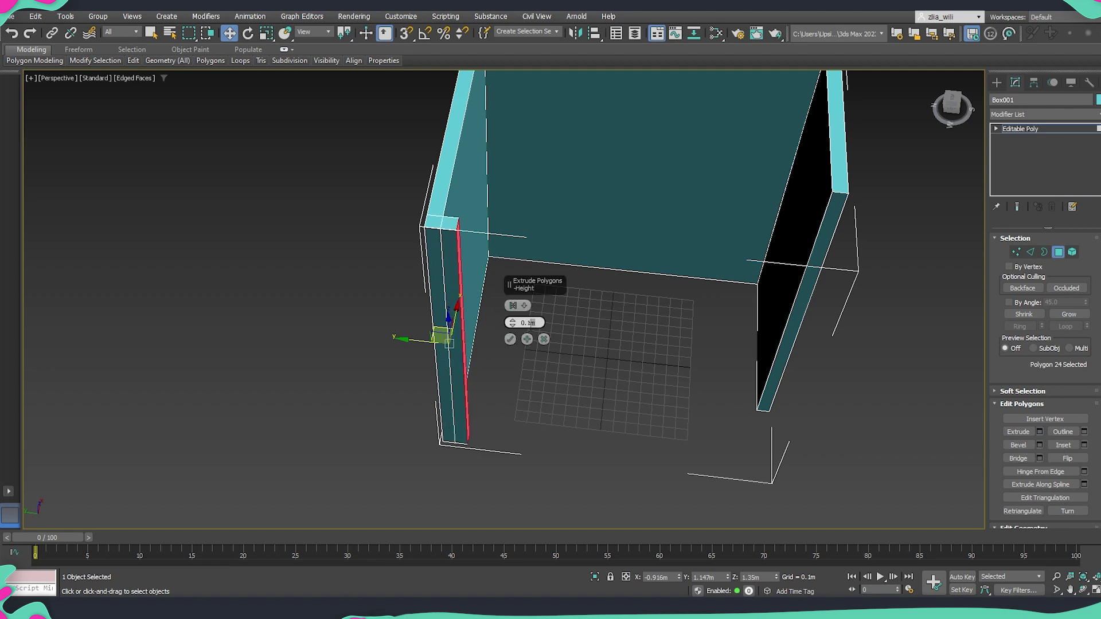
text(0.86)
key(Return)
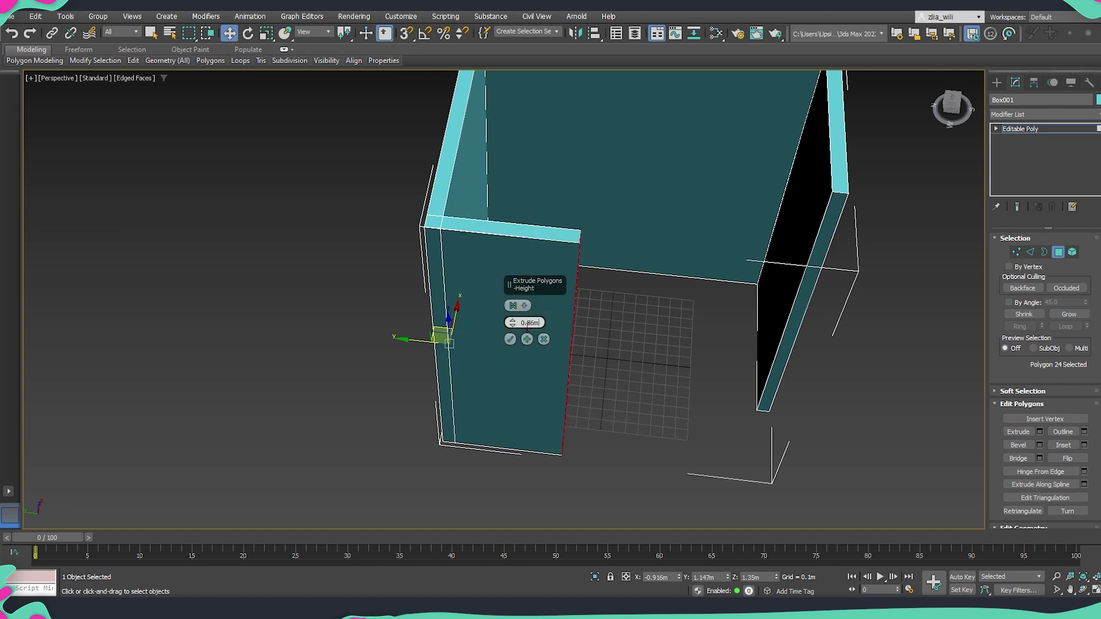
Step: Extend the fourth wall by a further 1 m as a separate extruded section
click(529, 339)
drag(540, 322, 514, 323)
text(1)
key(Return)
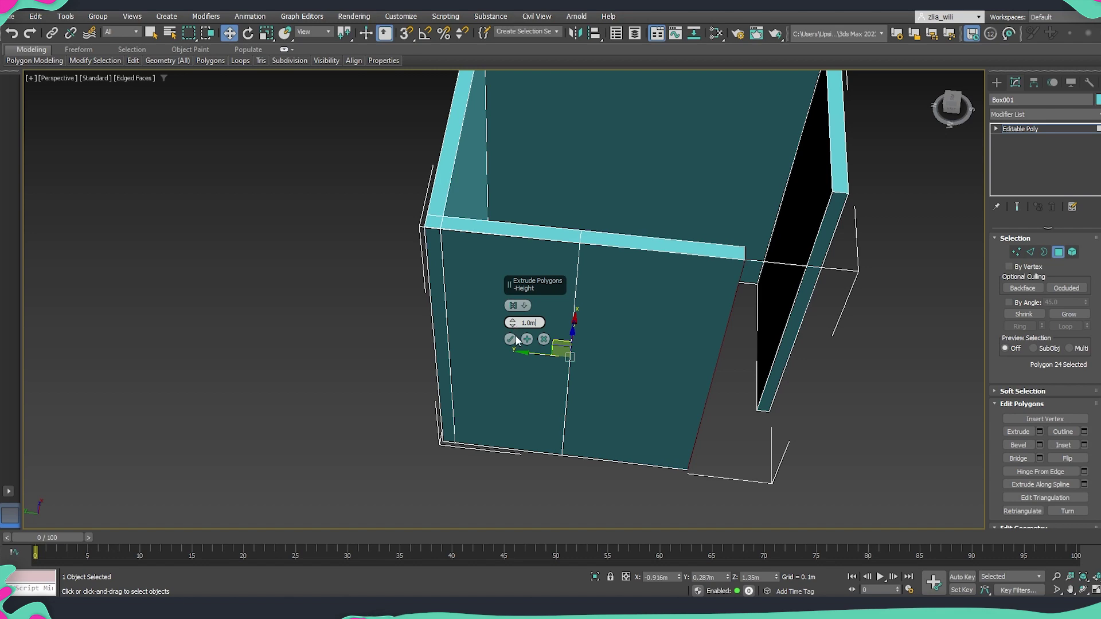
click(510, 339)
Step: Bridge the fourth wall's end polygon to the third wall's end polygon to close the corner diagonally
alt+middle_drag(512, 343, 473, 395)
ctrl+click(559, 360)
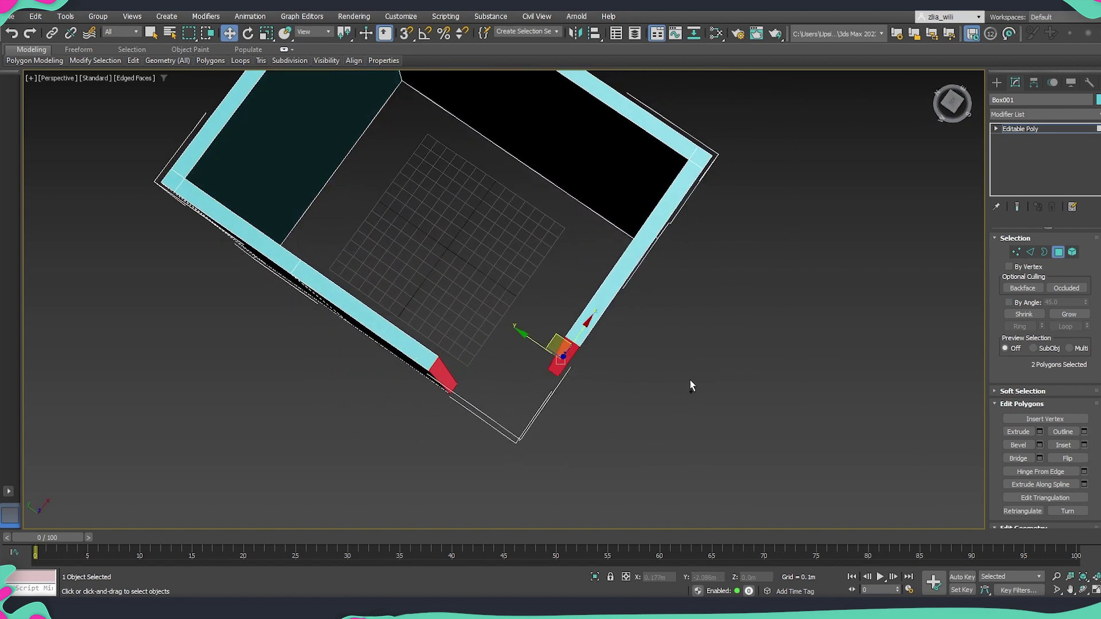
click(1011, 460)
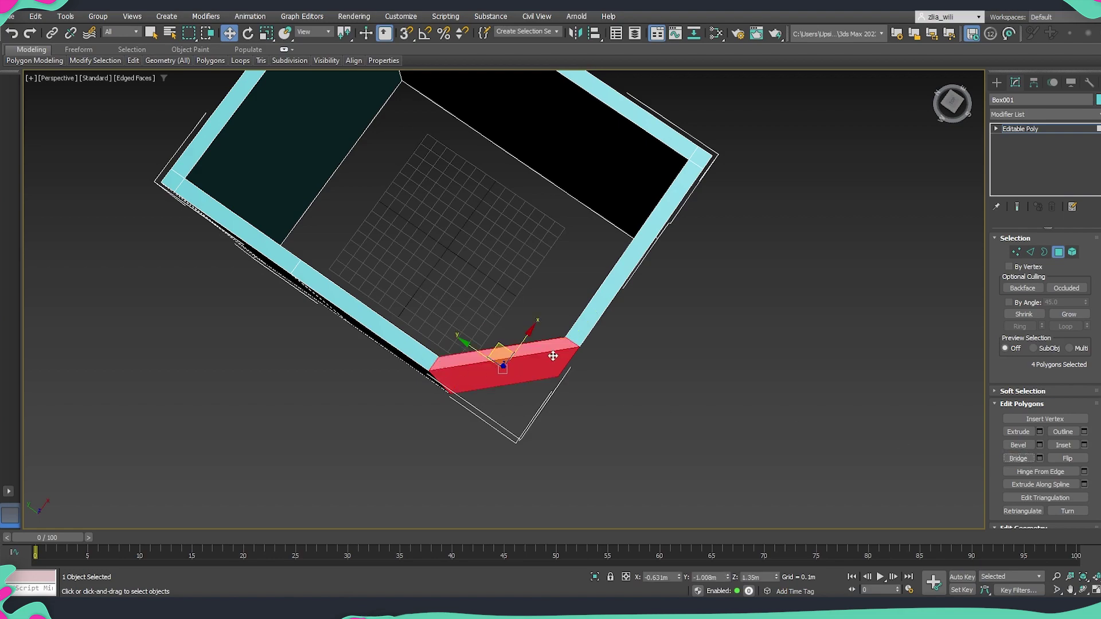
Step: Undo the diagonal corner bridge and bridge the same two end polygons again
alt+middle_drag(546, 394, 664, 366)
alt+middle_drag(744, 348, 476, 366)
scroll(593, 381, up, 3)
key(ctrl+z)
scroll(563, 395, down, 3)
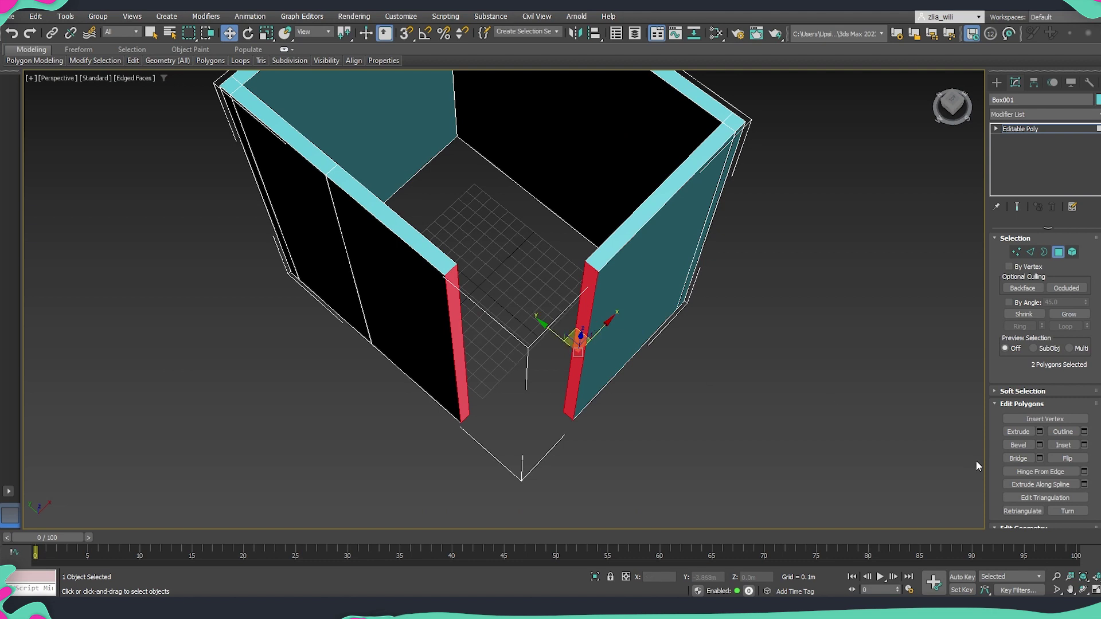
click(1019, 459)
alt+middle_drag(628, 296, 611, 355)
alt+middle_drag(611, 409, 724, 406)
middle_drag(740, 330, 762, 403)
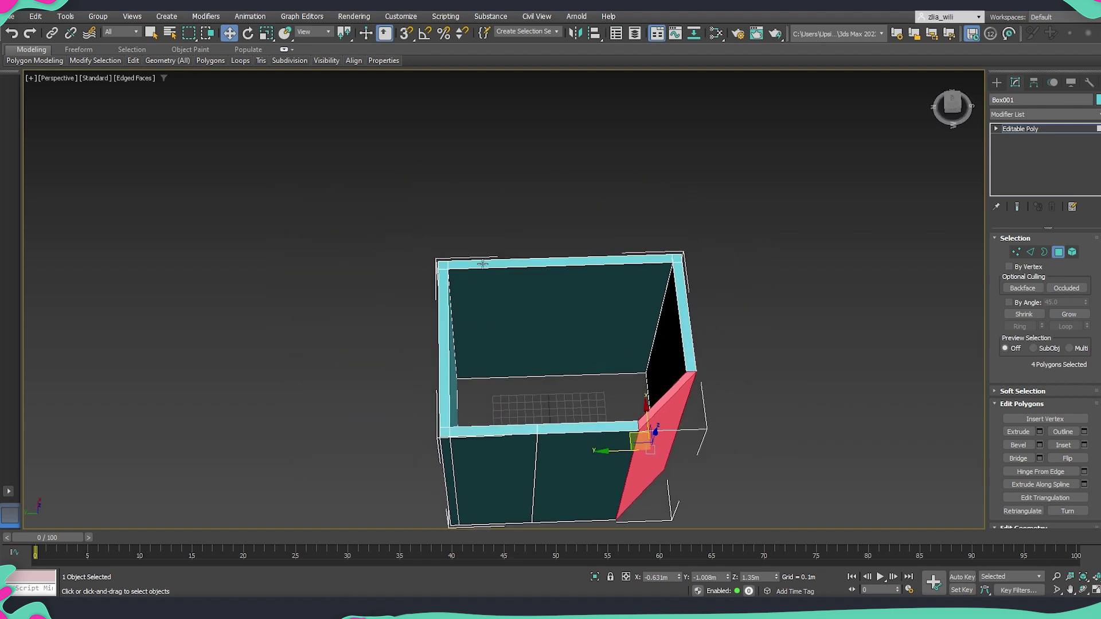
key(2)
click(477, 268)
drag(491, 211, 559, 392)
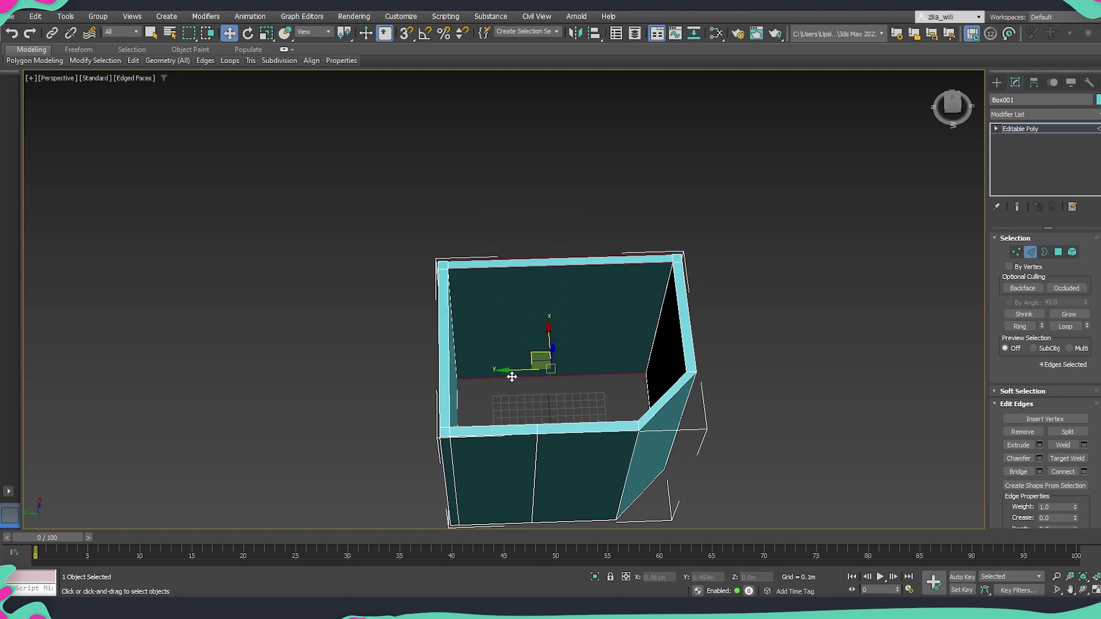
alt+middle_drag(548, 437, 465, 333)
click(440, 287)
shift+click(373, 277)
click(462, 348)
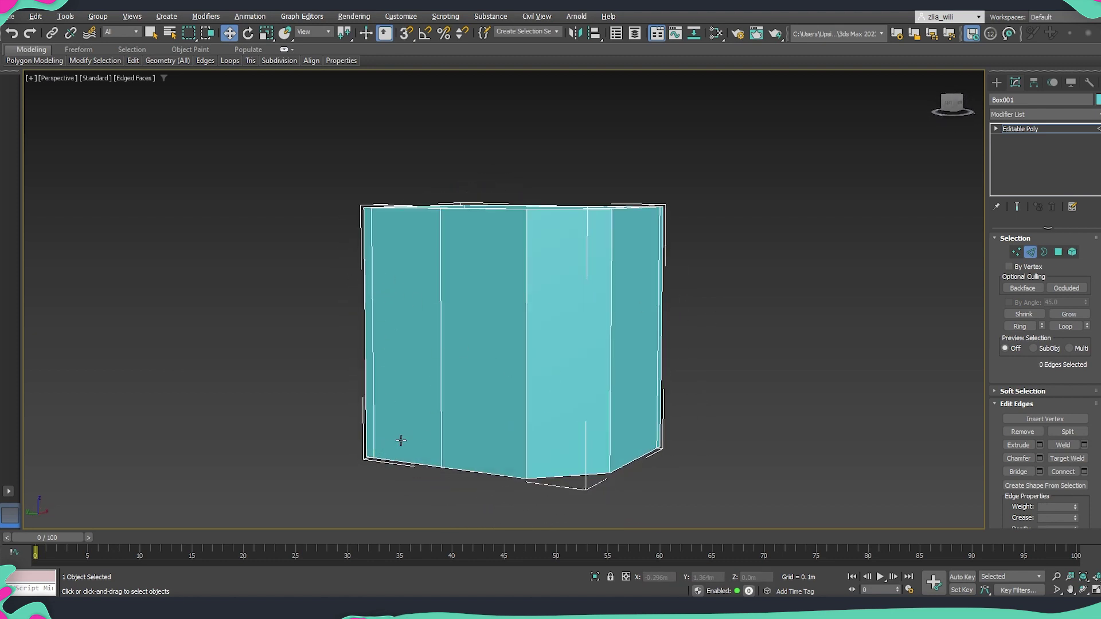
alt+middle_drag(512, 370, 457, 243)
click(443, 225)
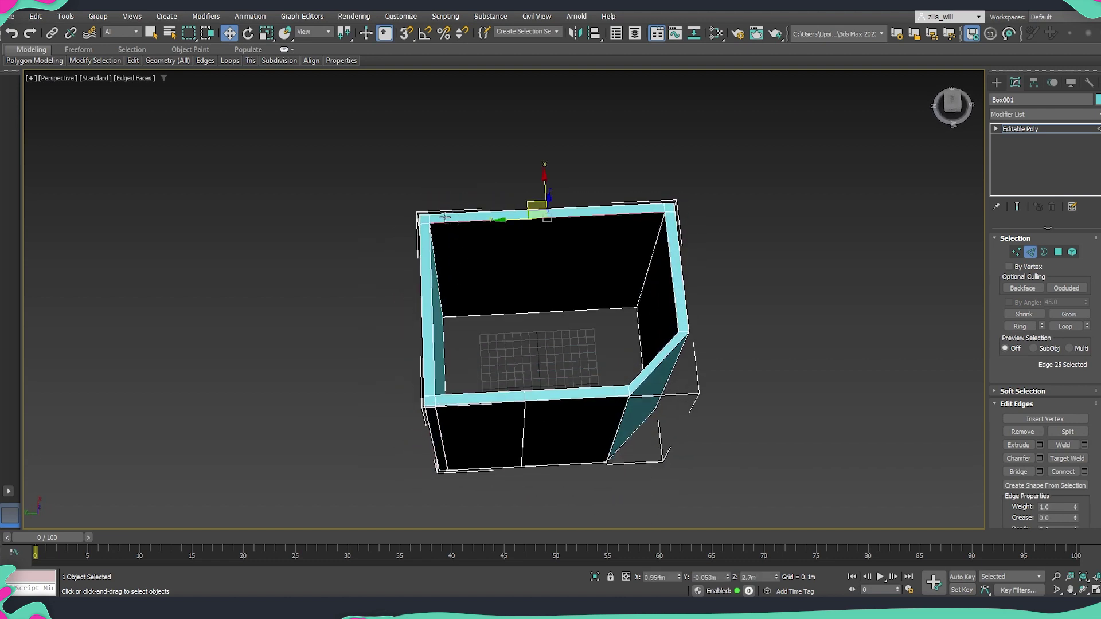
scroll(481, 267, up, 5)
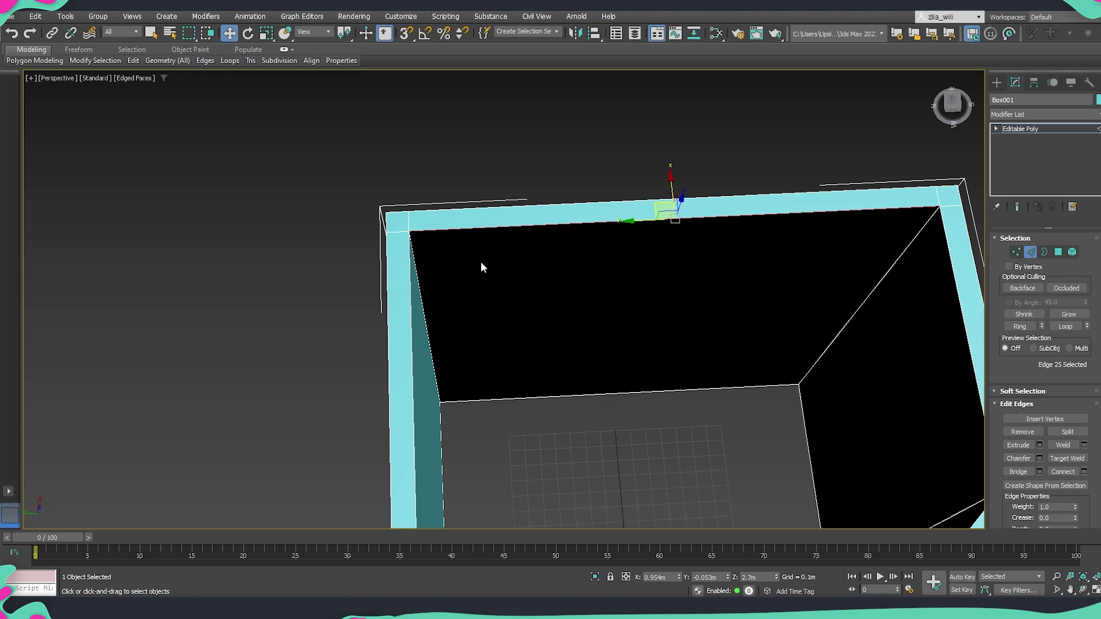
click(1027, 134)
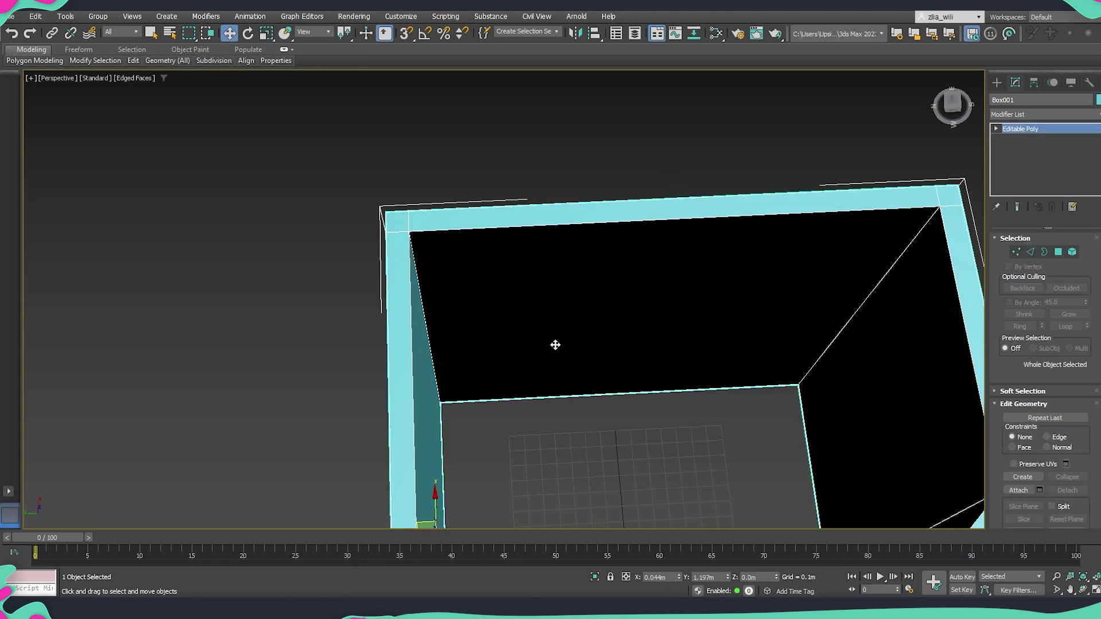
middle_drag(521, 245, 601, 284)
key(2)
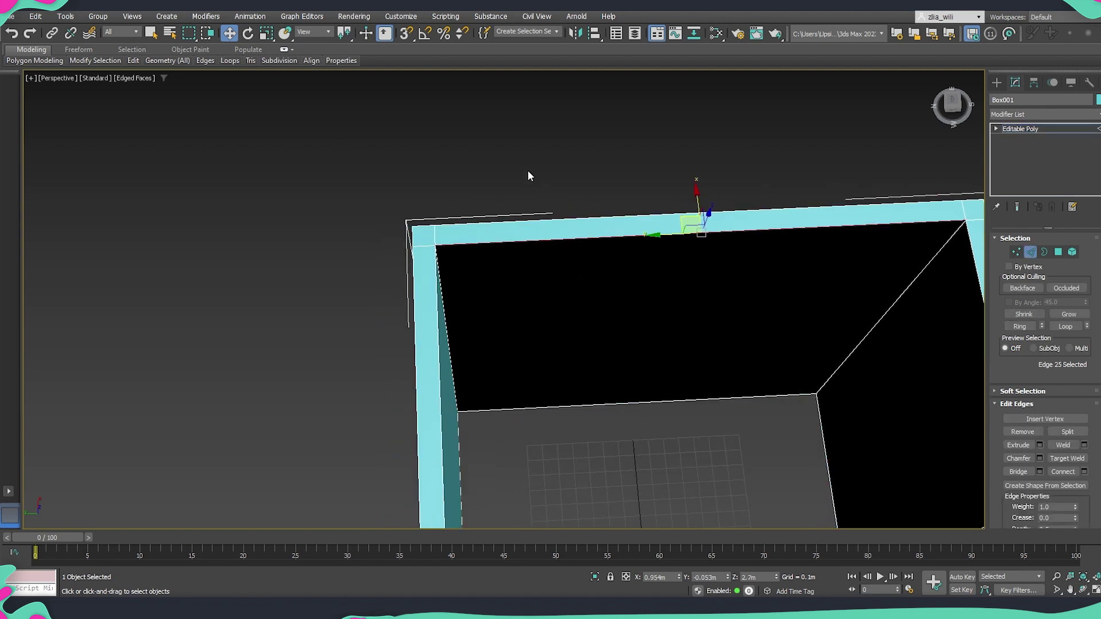
click(1020, 128)
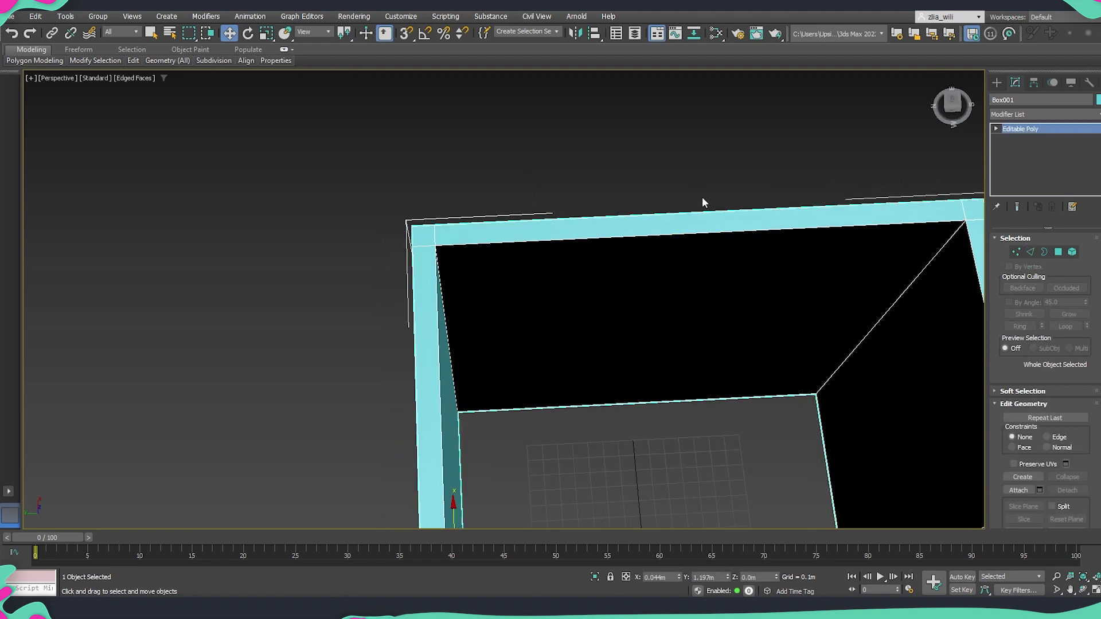
scroll(467, 333, down, 3)
alt+middle_drag(668, 241, 521, 229)
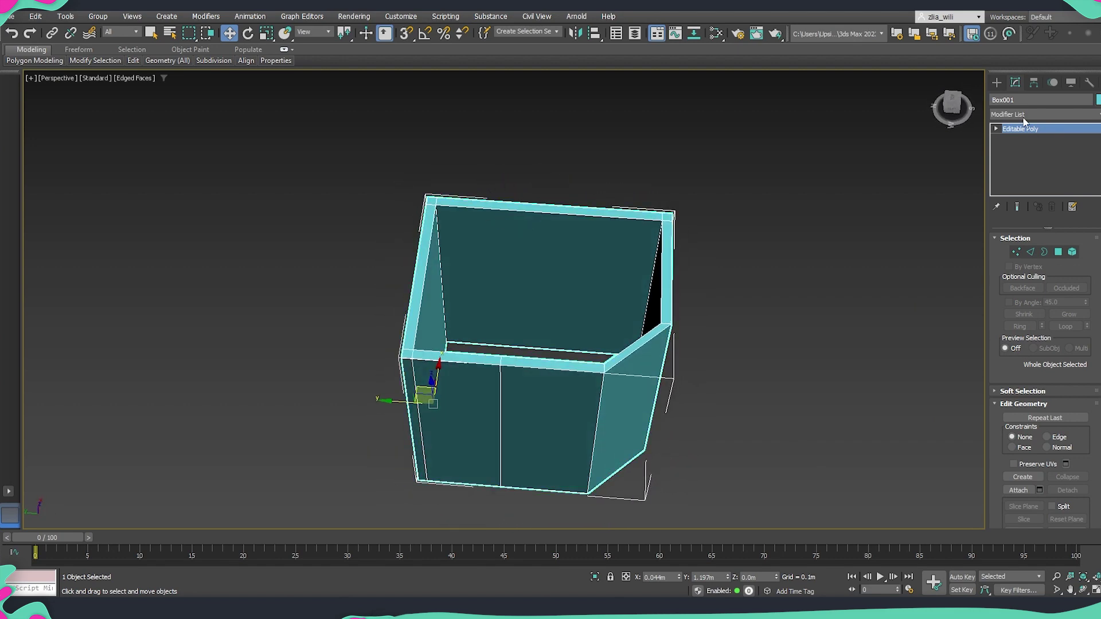
Step: Turn on vertex snapping and create a plane about 0.99 m long from the inner top corner along the 2.4 m wall
click(998, 83)
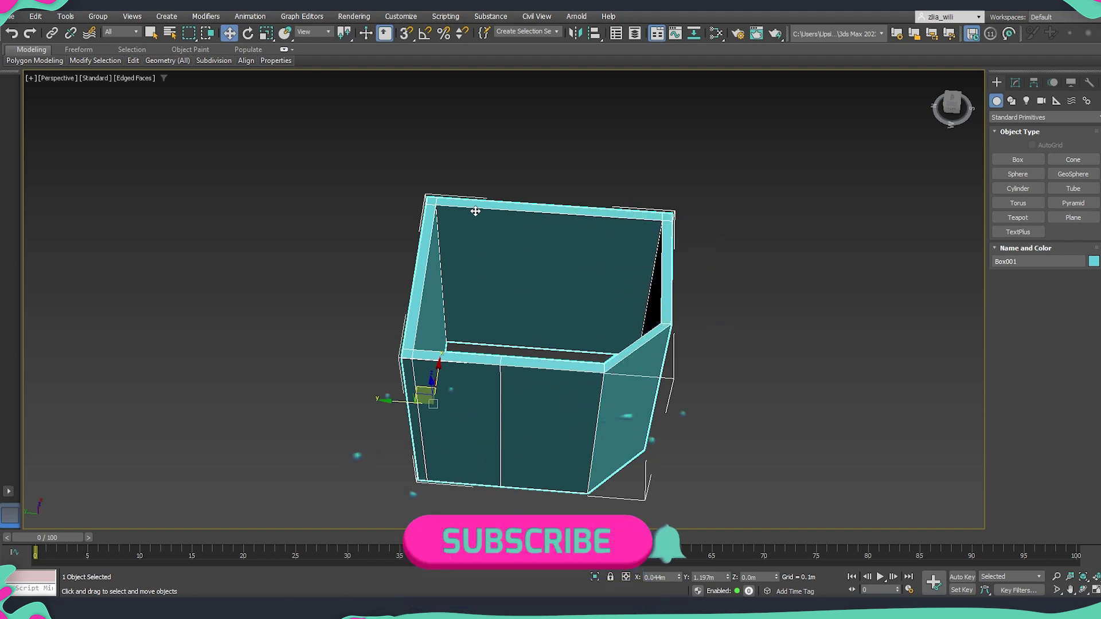
click(1029, 161)
scroll(492, 184, up, 5)
key(s)
click(1065, 221)
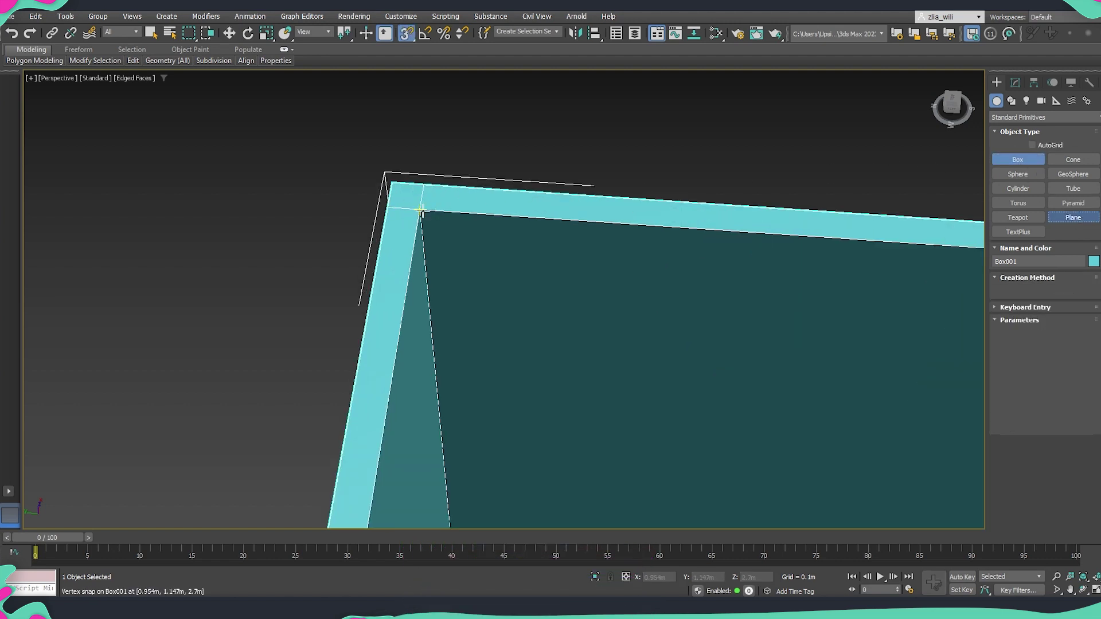
drag(421, 211, 742, 233)
key(w)
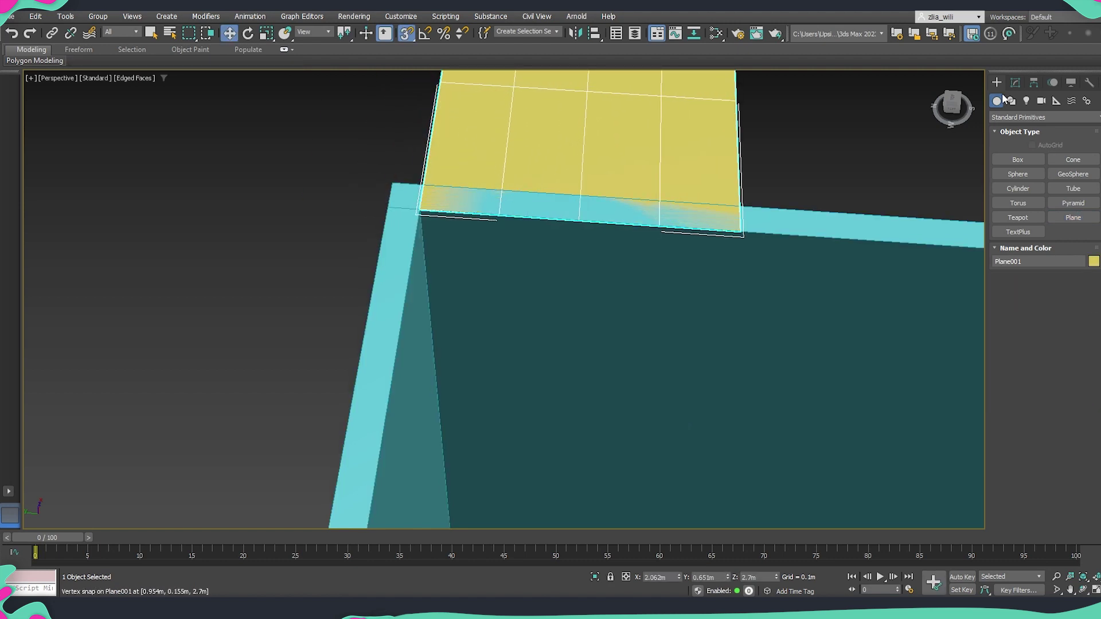
Step: Set the plane's width to 0.2 m and its length to 0.43 m
click(1015, 82)
double_click(1052, 265)
text(0.2)
key(Return)
middle_drag(598, 255, 456, 262)
scroll(499, 236, down, 4)
double_click(1059, 253)
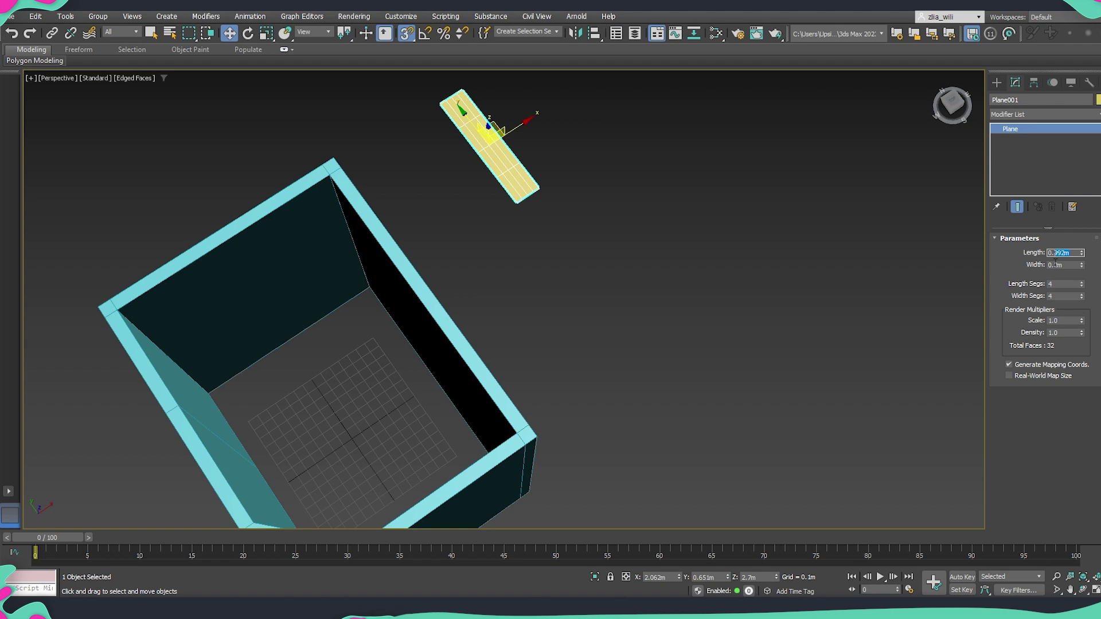
key(Return)
Step: Move the plane so its corner snaps onto the inner top corner vertex of the 2.4 m wall
scroll(553, 233, up, 4)
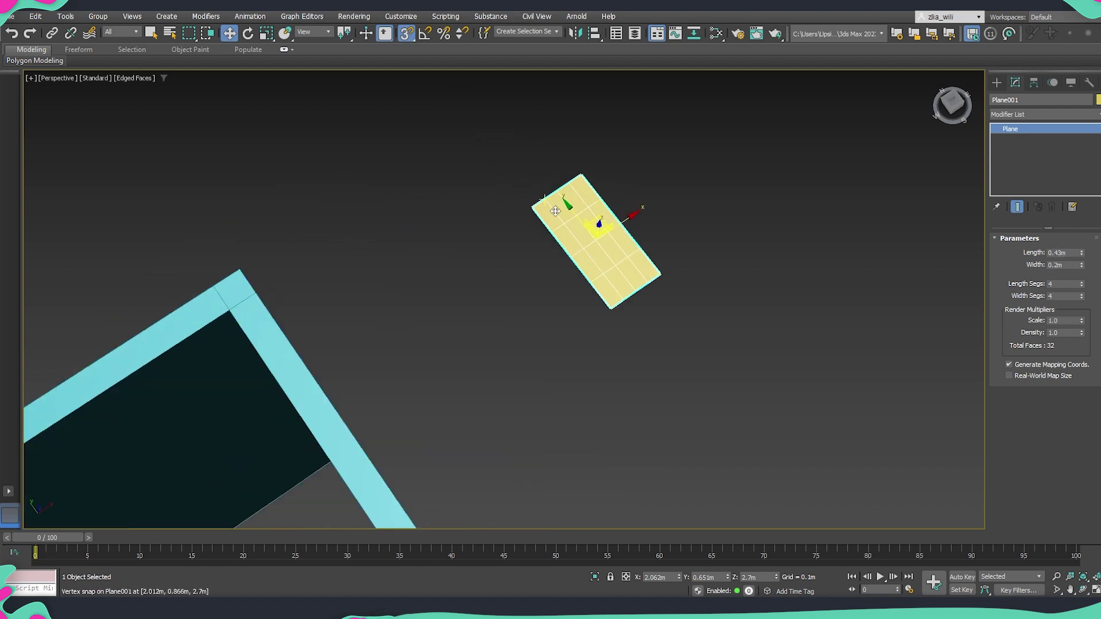
drag(534, 209, 231, 309)
middle_drag(424, 322, 517, 246)
alt+middle_drag(518, 247, 466, 285)
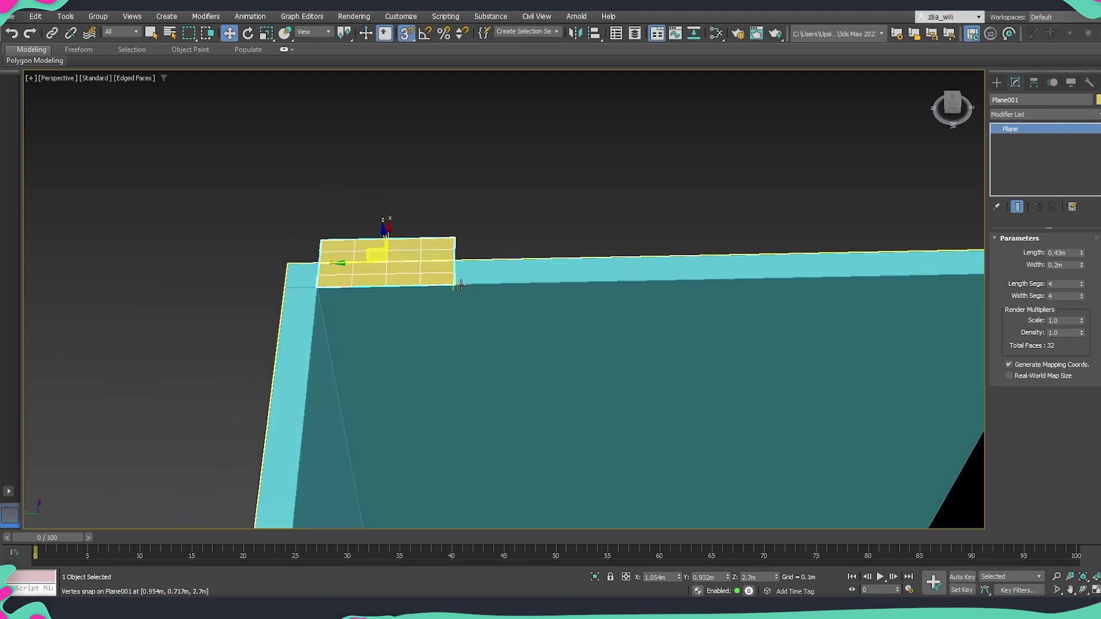
Step: Select the bathroom wall object beneath the measuring plane
scroll(461, 285, down, 5)
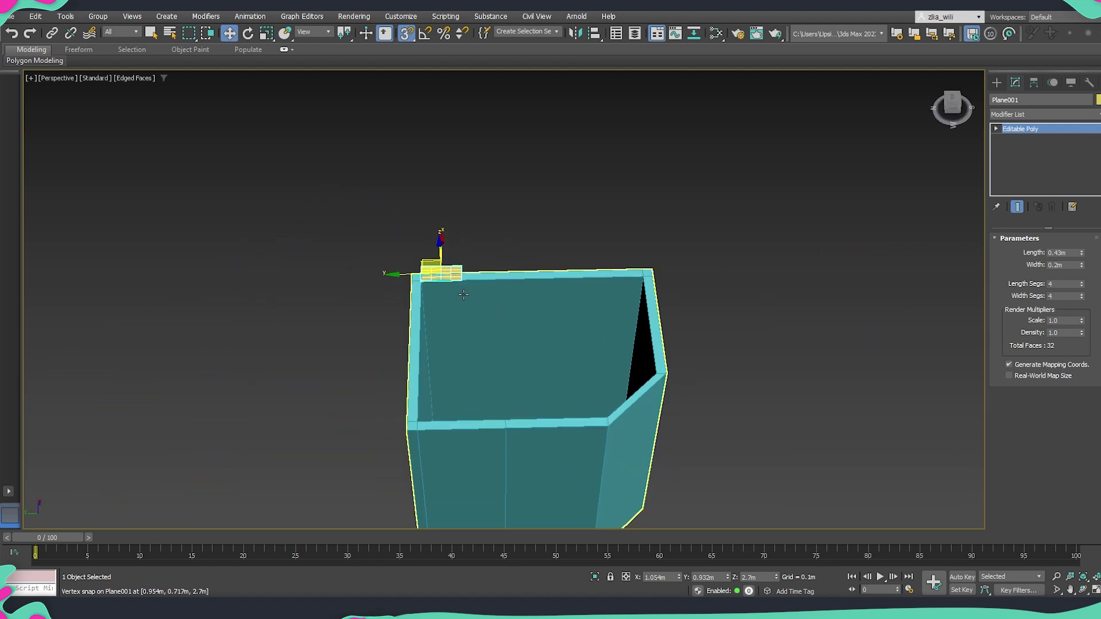
click(484, 291)
scroll(478, 292, up, 2)
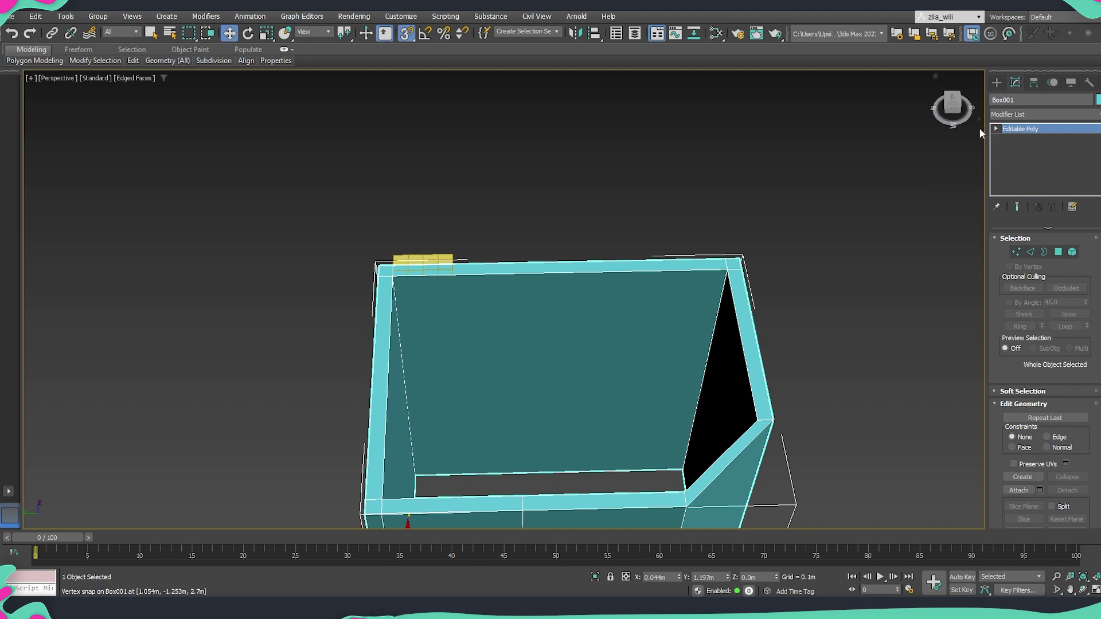
click(996, 82)
click(1016, 160)
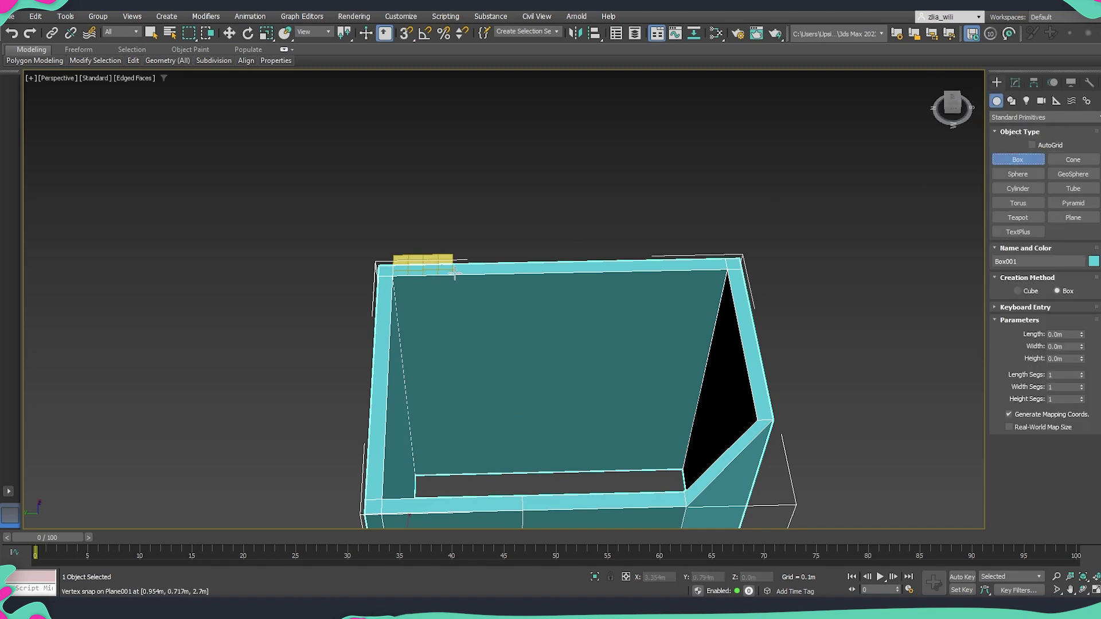
key(w)
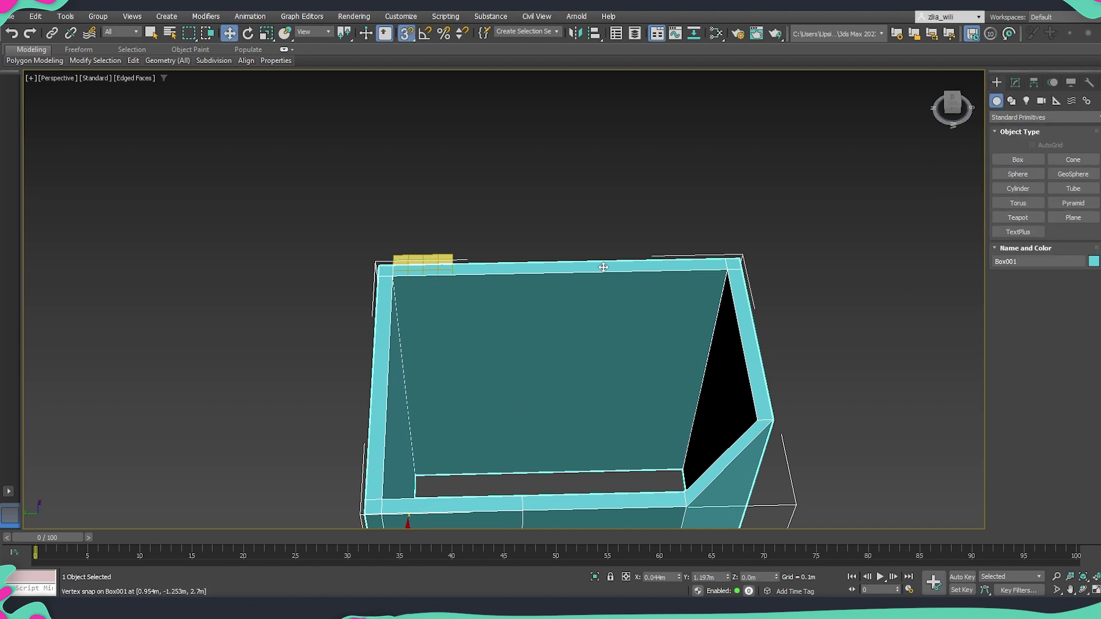
Step: Select the ring of four lengthwise edges on the wall carrying the plane and connect them with one loop around the wall
key(2)
click(491, 273)
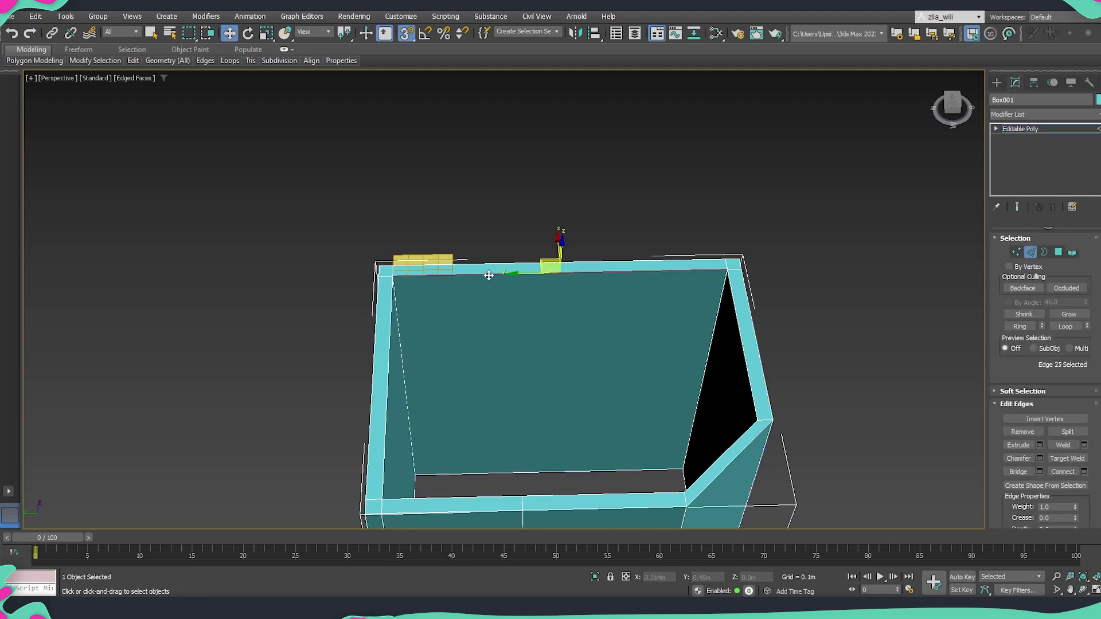
click(863, 273)
middle_drag(606, 356, 616, 270)
scroll(775, 459, down, 3)
alt+middle_drag(775, 460, 518, 321)
click(509, 216)
key(alt+r)
scroll(497, 252, up, 3)
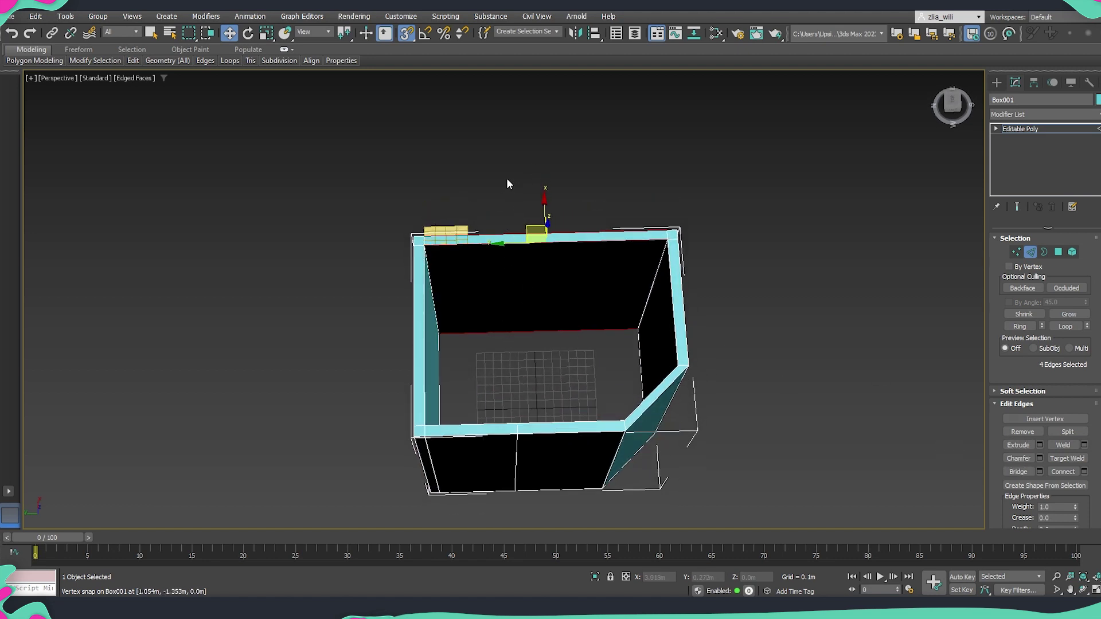
click(1063, 475)
click(1066, 474)
Step: Move the new edge loop along the wall to snap to the plane's inner end corner, 0.43 m from the room corner
scroll(508, 284, up, 3)
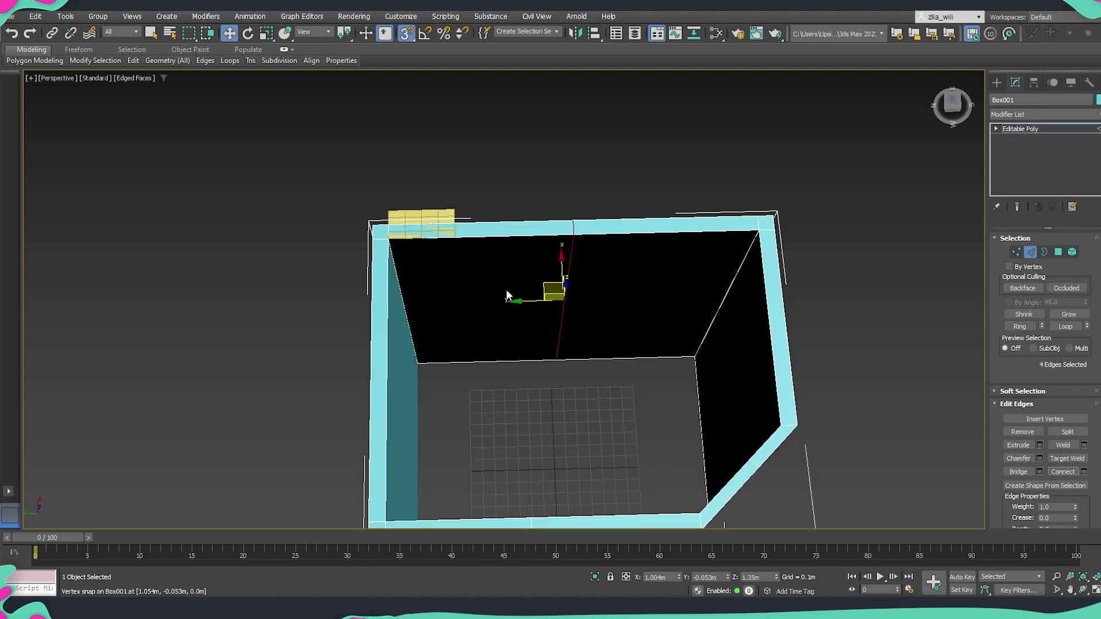
scroll(569, 224, up, 3)
alt+middle_drag(569, 225, 659, 193)
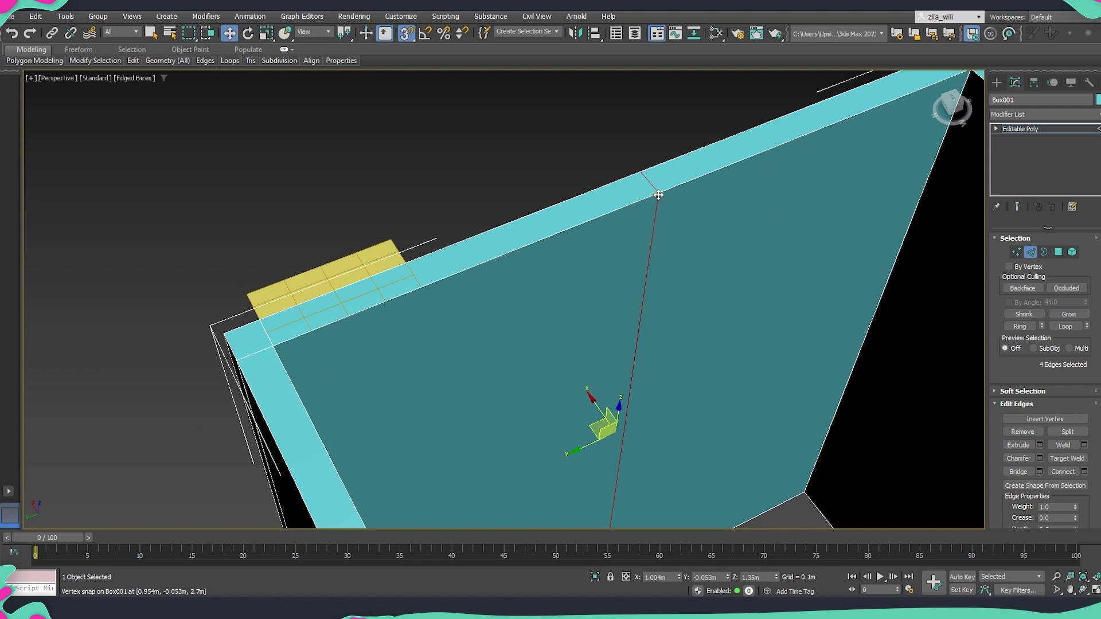
drag(660, 194, 421, 287)
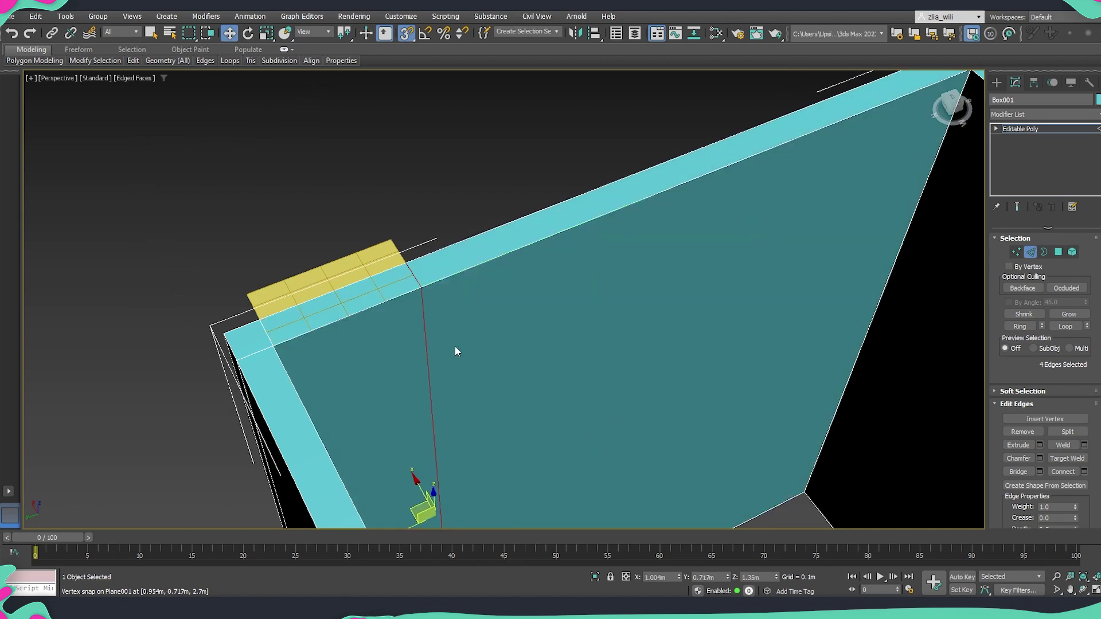
Step: Move the measuring plane along the wall away from the corner and set its length to 0.83 m
alt+middle_drag(549, 413, 385, 276)
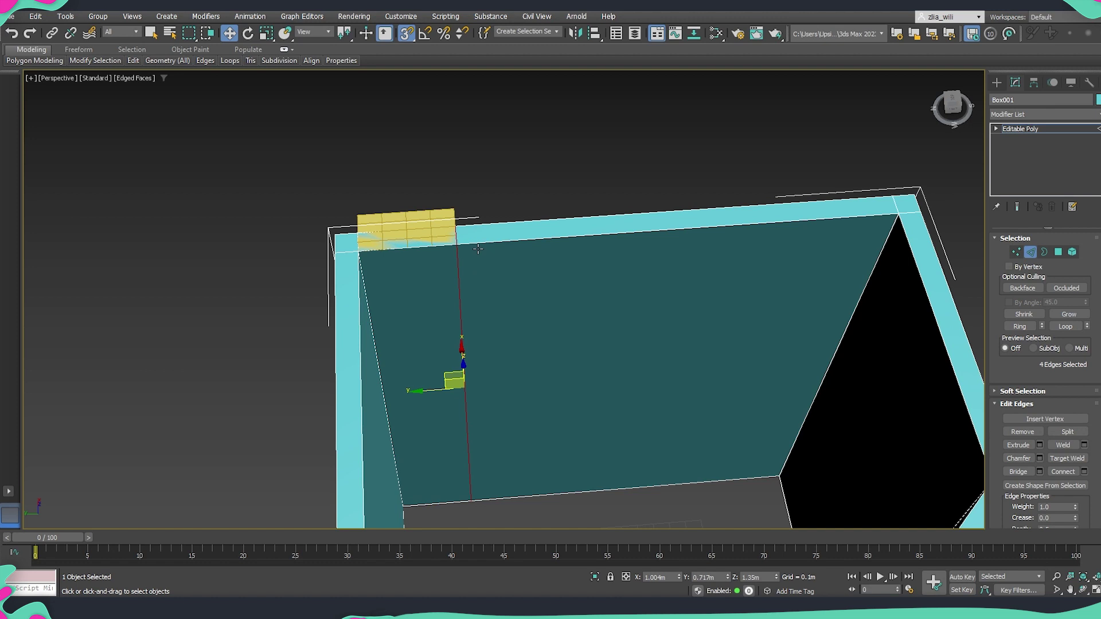
click(419, 232)
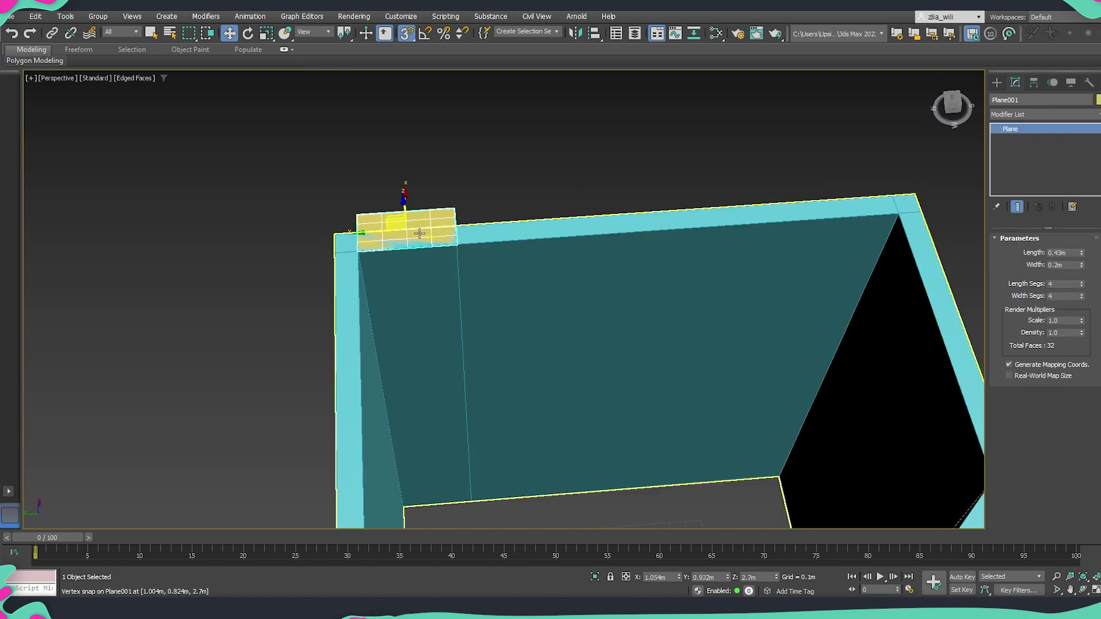
drag(419, 233, 559, 225)
double_click(1067, 252)
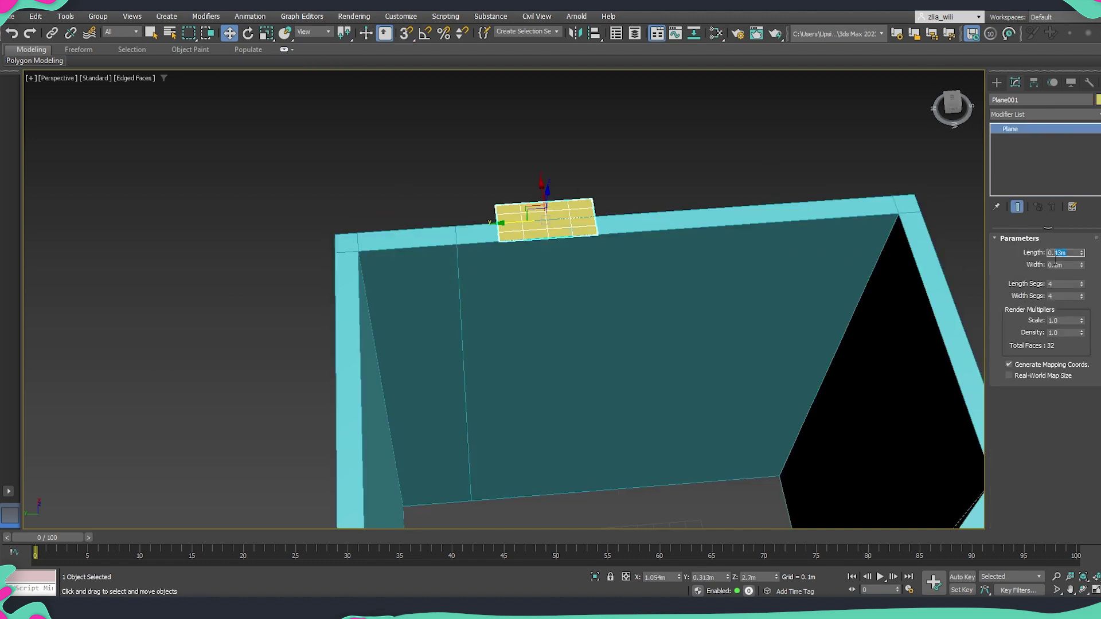
click(1059, 253)
key(Return)
Step: Move the plane along the wall so its inner corner snaps to the edge loop 0.43 m from the room corner
scroll(507, 213, up, 3)
drag(538, 223, 574, 221)
key(s)
drag(467, 259, 434, 261)
middle_drag(692, 277, 463, 231)
scroll(463, 232, down, 3)
Step: Select the ring of four lengthwise edges on the wall section beyond the first loop and connect them with one new loop
click(510, 213)
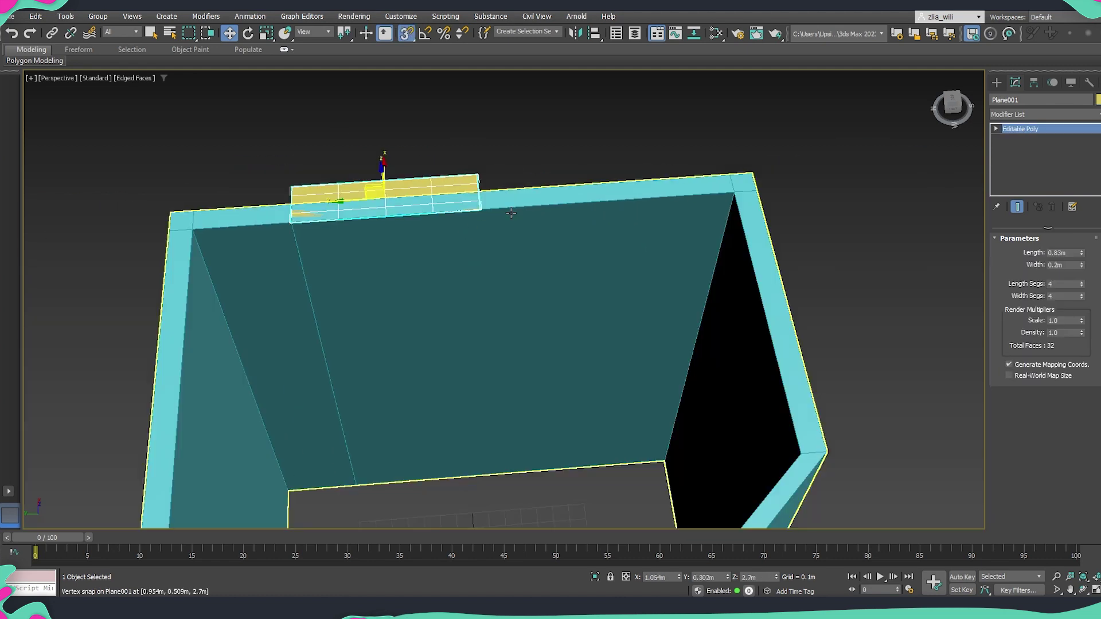
key(2)
click(511, 209)
key(alt+r)
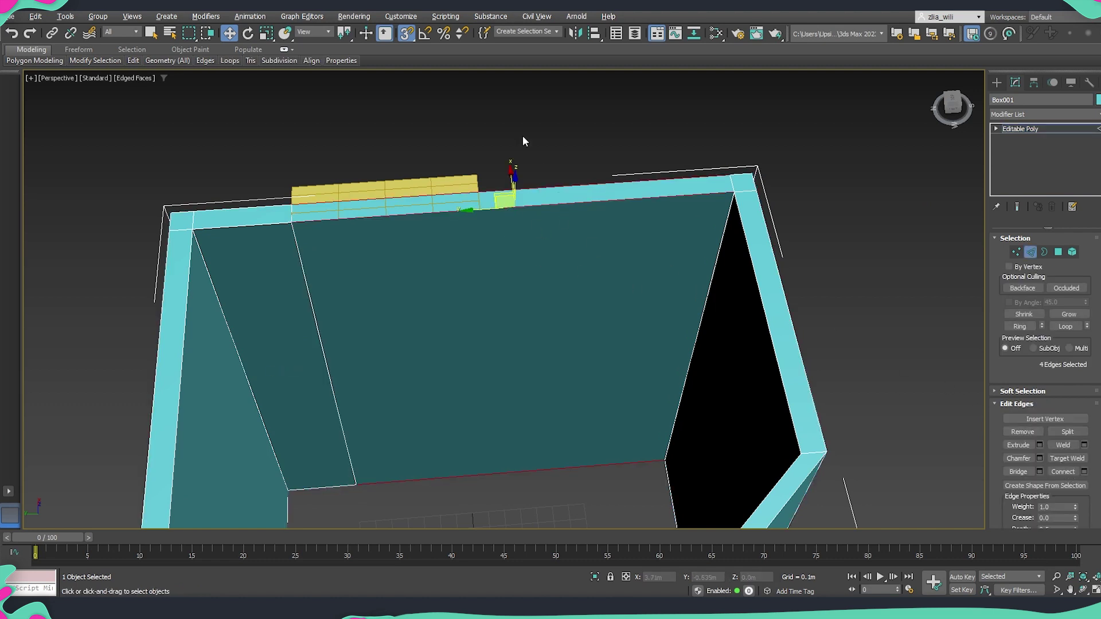
click(523, 204)
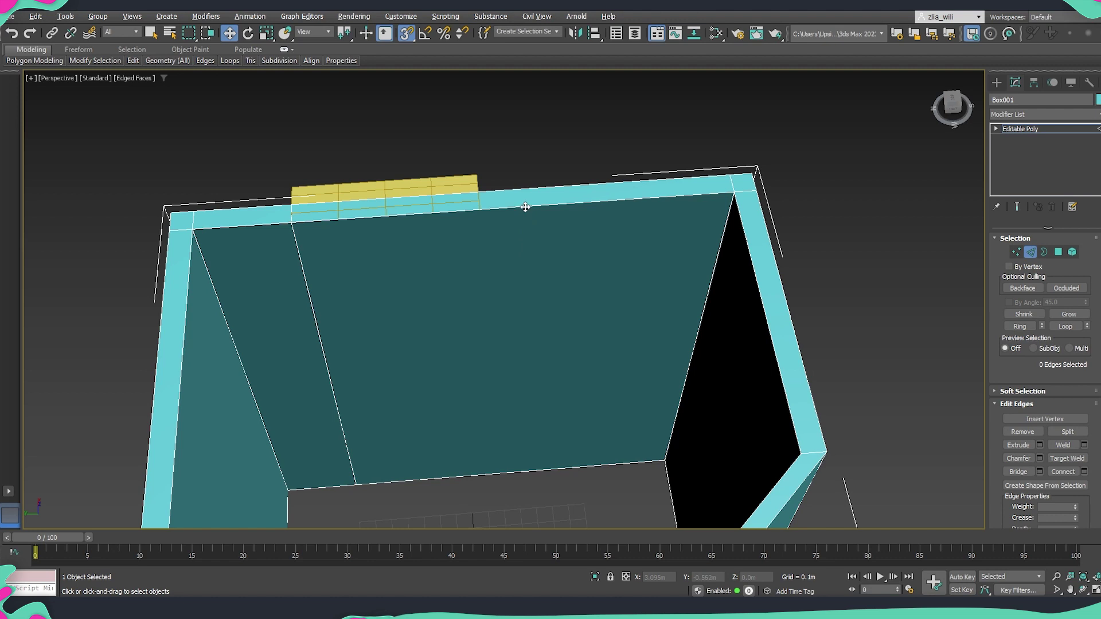
key(ctrl+z)
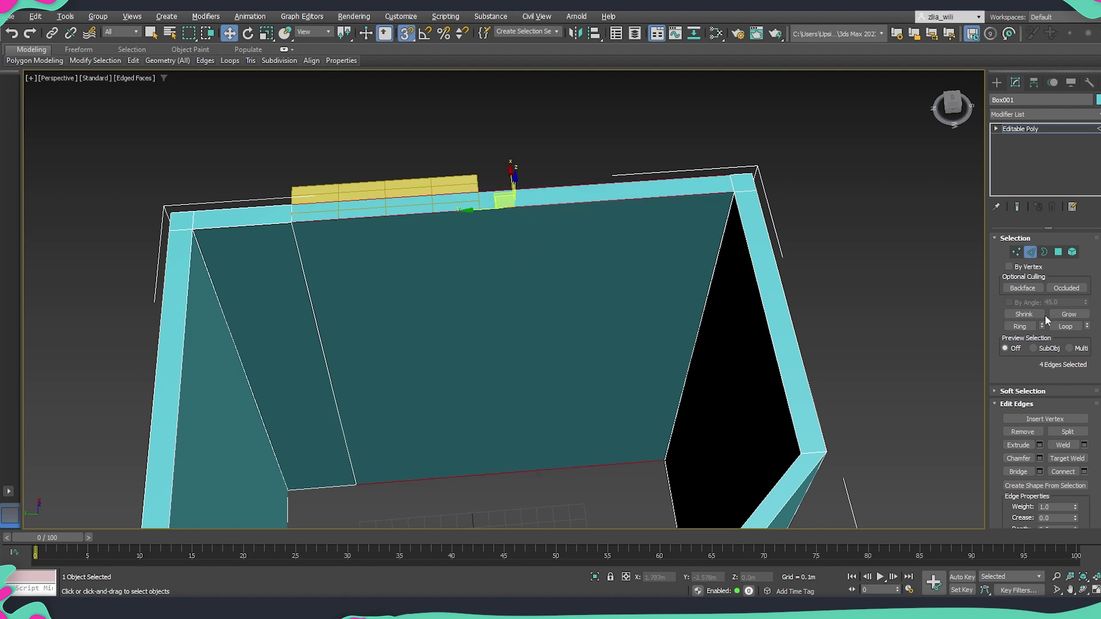
click(1062, 471)
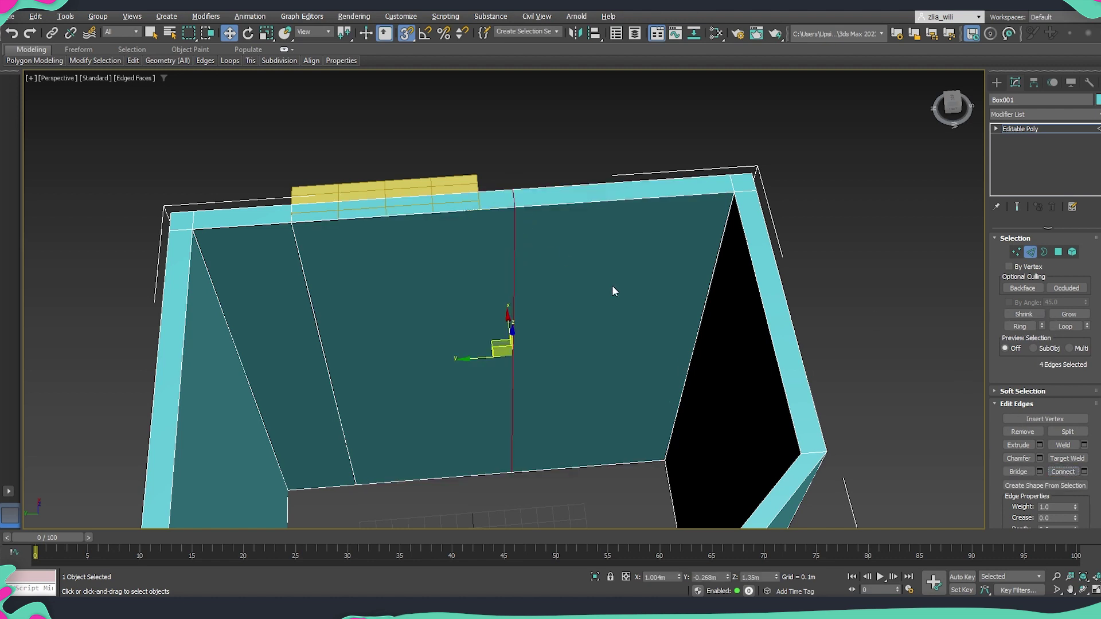
Step: Move the new edge loop along the wall to snap to the far end corner of the 0.83 m plane
scroll(541, 195, up, 5)
scroll(529, 161, up, 2)
scroll(530, 162, down, 10)
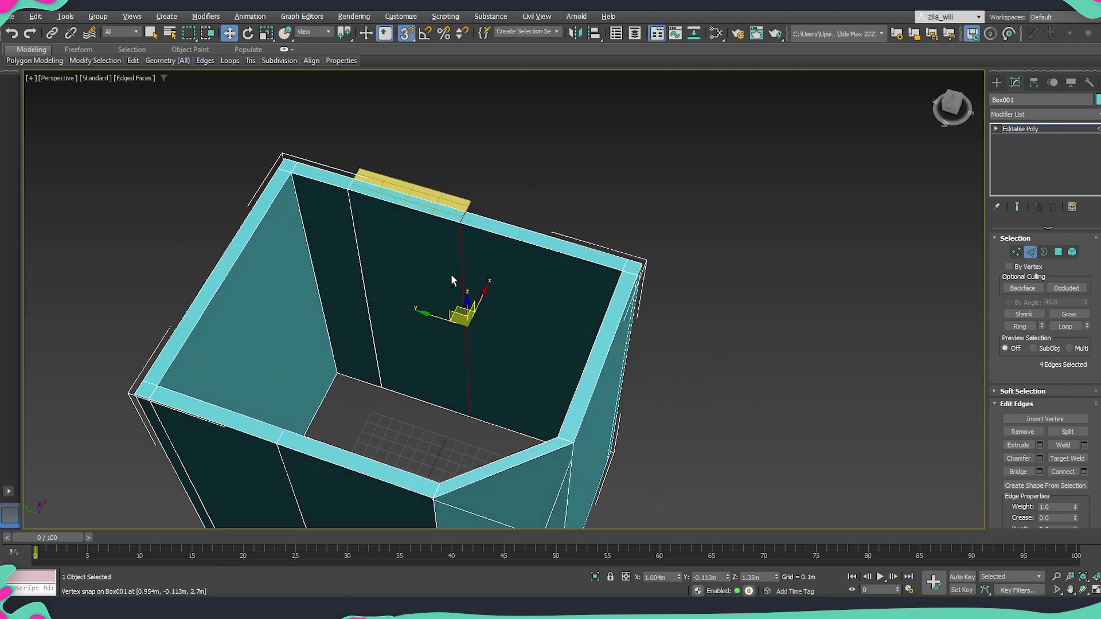
alt+middle_drag(451, 275, 479, 259)
middle_drag(513, 305, 611, 270)
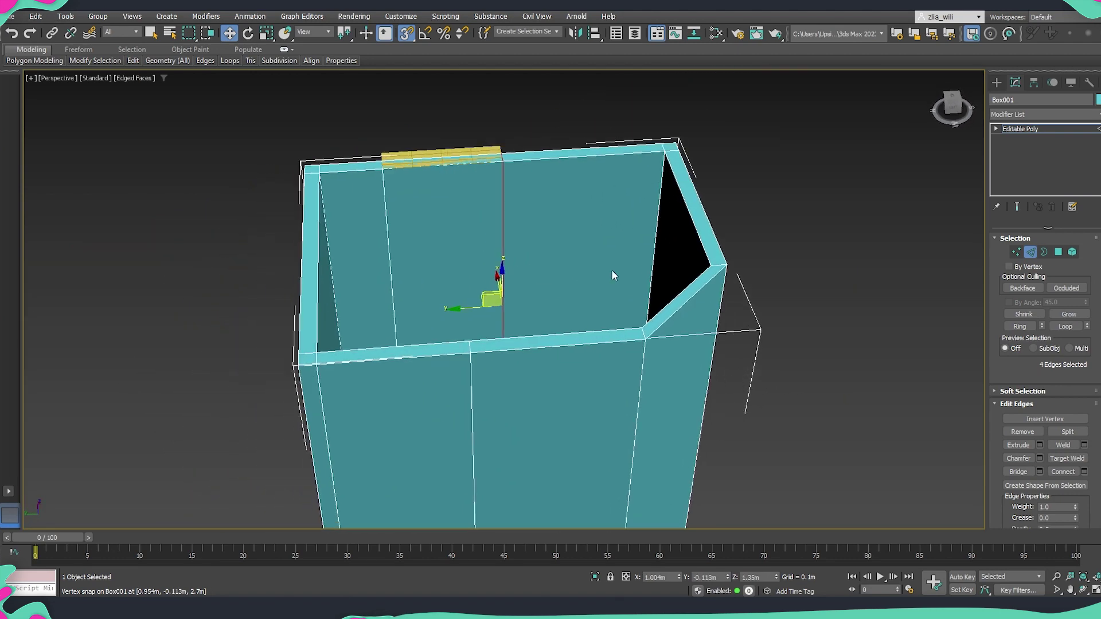
scroll(626, 296, down, 4)
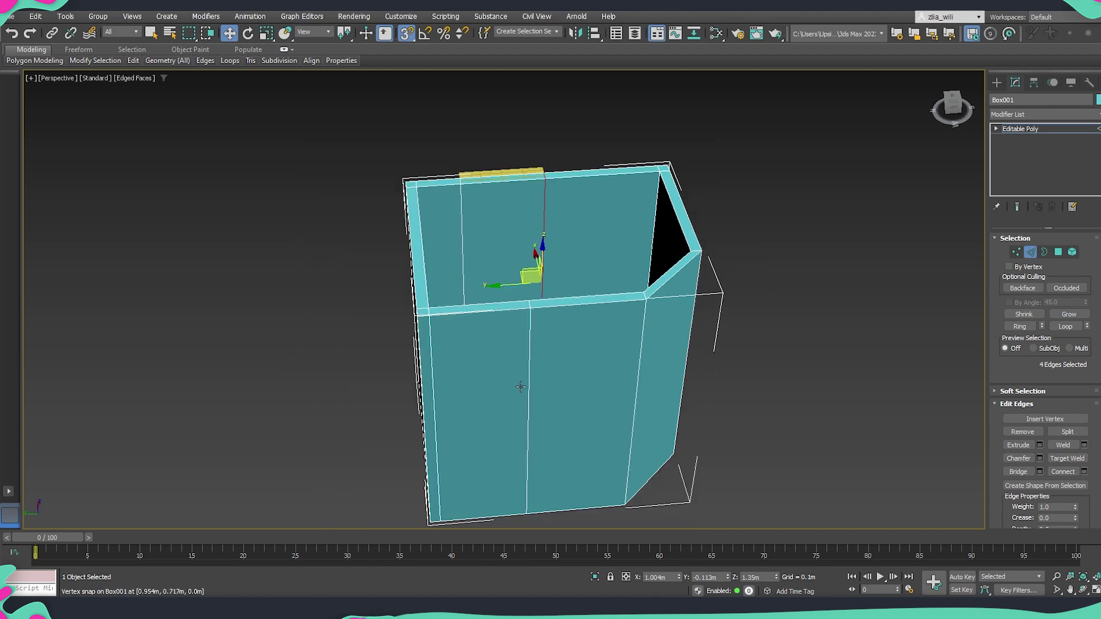
Step: Select all vertical edges of the room's walls and connect them with one horizontal loop around the room
alt+middle_drag(516, 321, 560, 326)
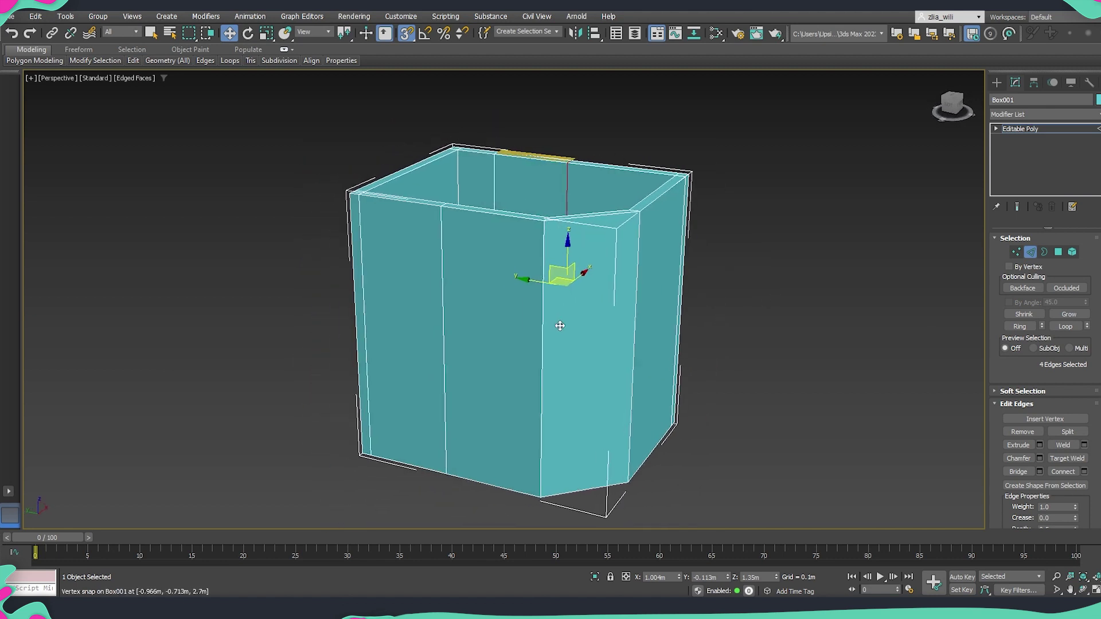
click(441, 297)
key(alt+r)
scroll(585, 360, down, 4)
alt+middle_drag(595, 359, 607, 319)
key(F3)
click(825, 314)
drag(318, 323, 315, 325)
key(F3)
key(s)
alt+middle_drag(546, 335, 557, 366)
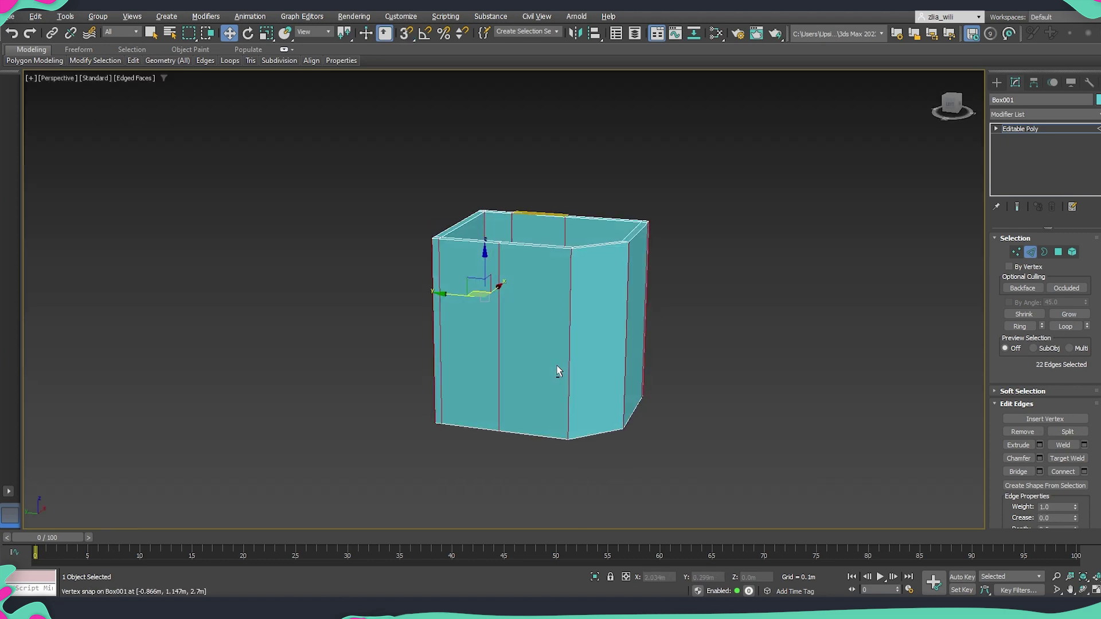
click(1063, 472)
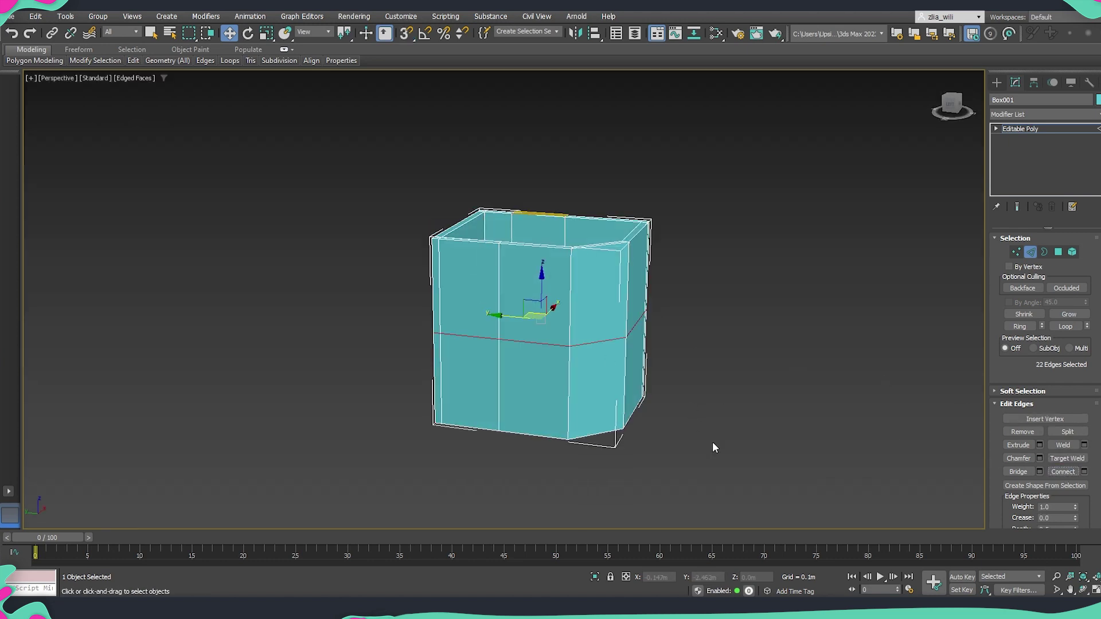
Step: Convert the new horizontal loop to a vertex selection and set its Z height to 2 m
click(1016, 252)
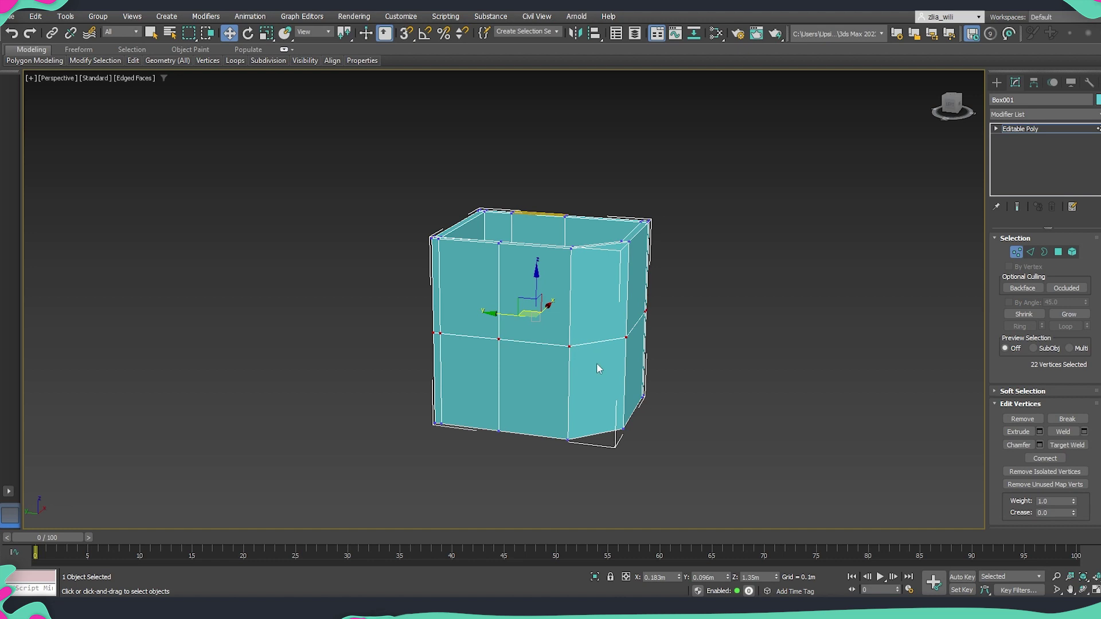
alt+middle_drag(583, 355, 602, 363)
double_click(749, 577)
text(2)
key(Return)
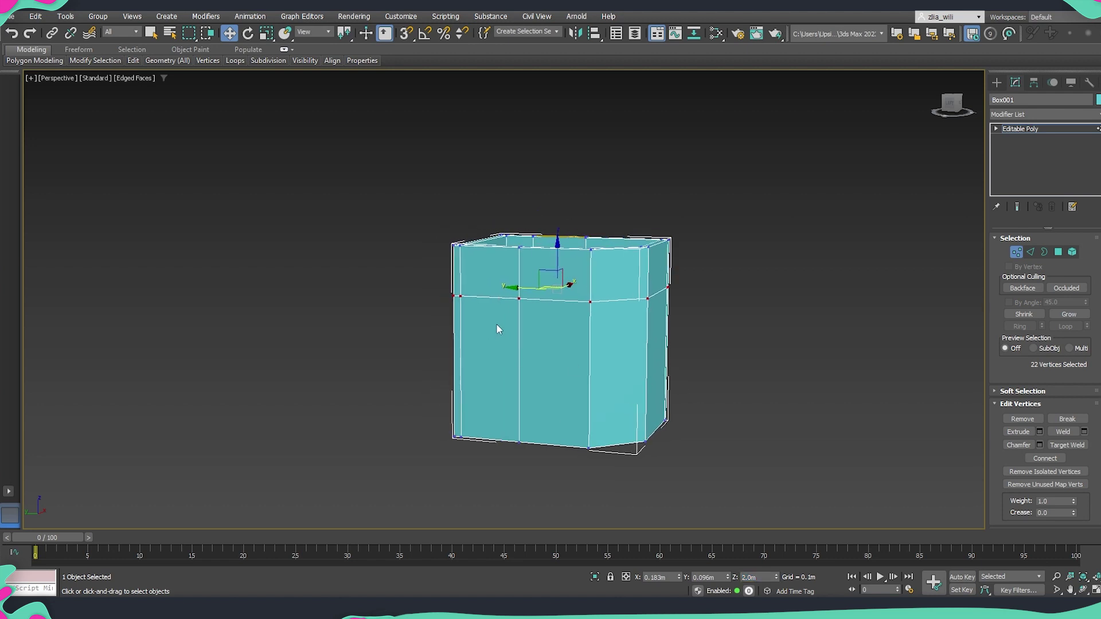
Step: Leave sub-object editing, delete the measuring plane, and select the wall object again
alt+middle_drag(497, 331, 571, 373)
click(1029, 133)
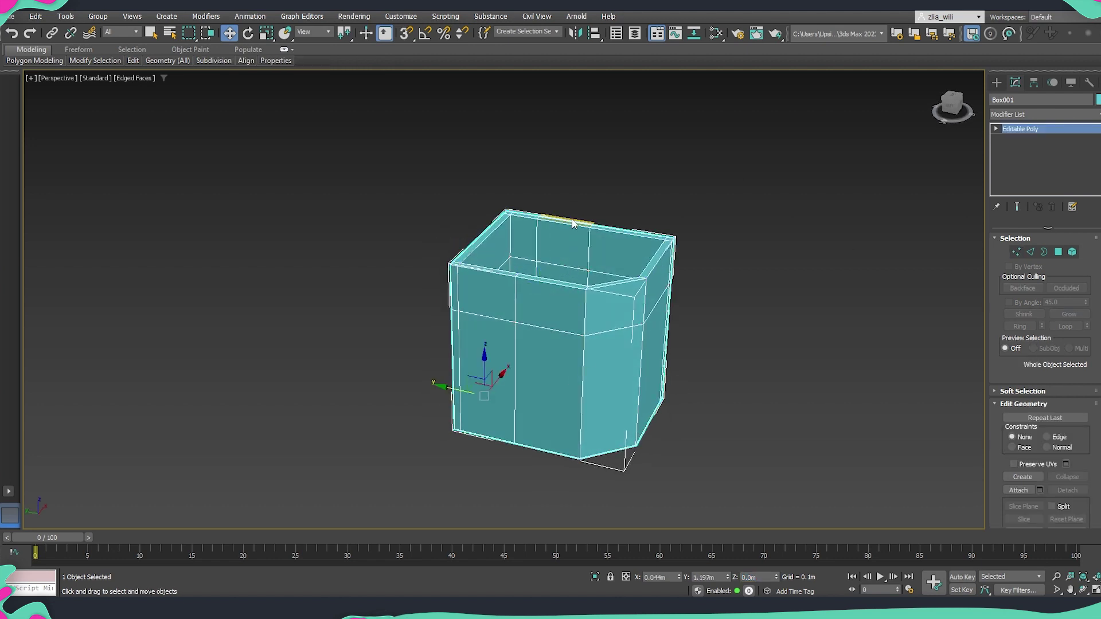
click(572, 220)
click(550, 339)
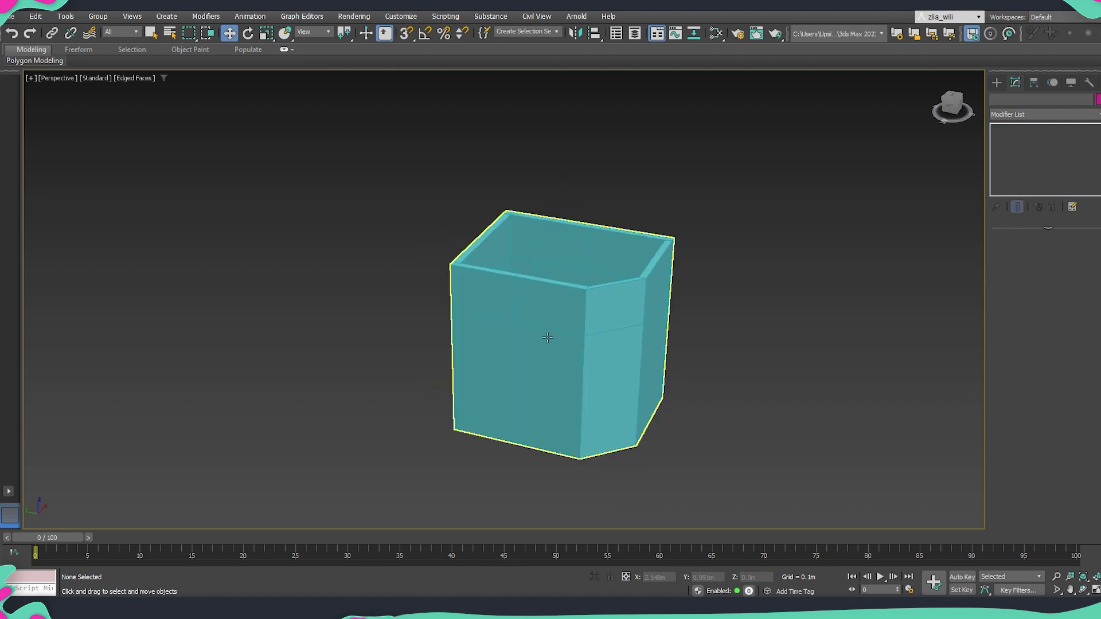
Step: Select the outer and inner door polygons below the 2 m loop and bridge them to cut the doorway
key(4)
click(498, 346)
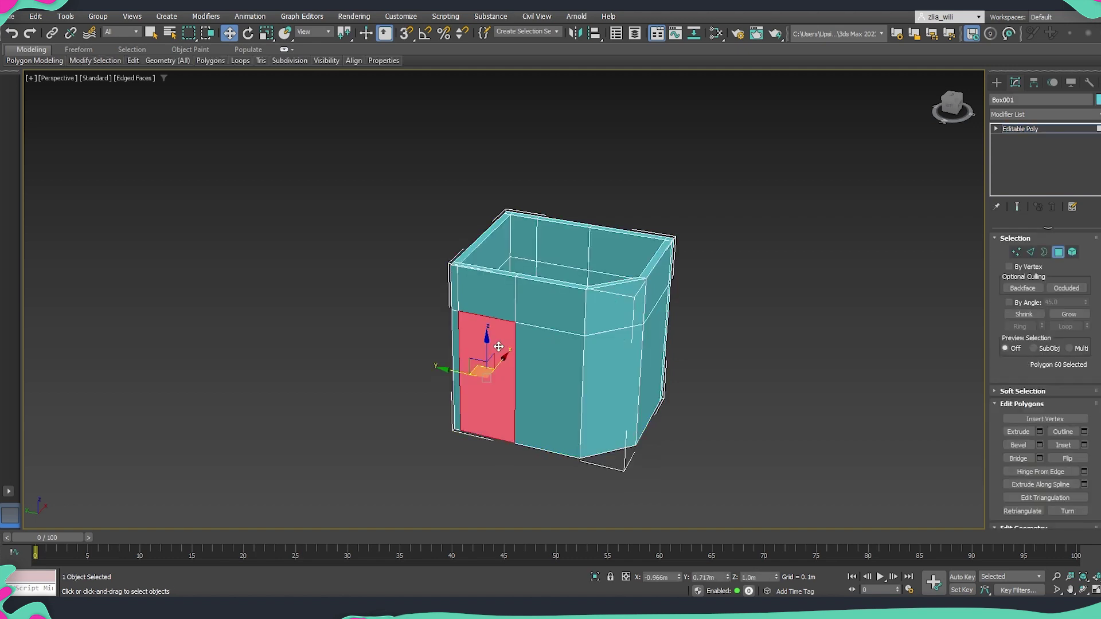
alt+middle_drag(491, 361, 688, 401)
key(q)
ctrl+click(490, 367)
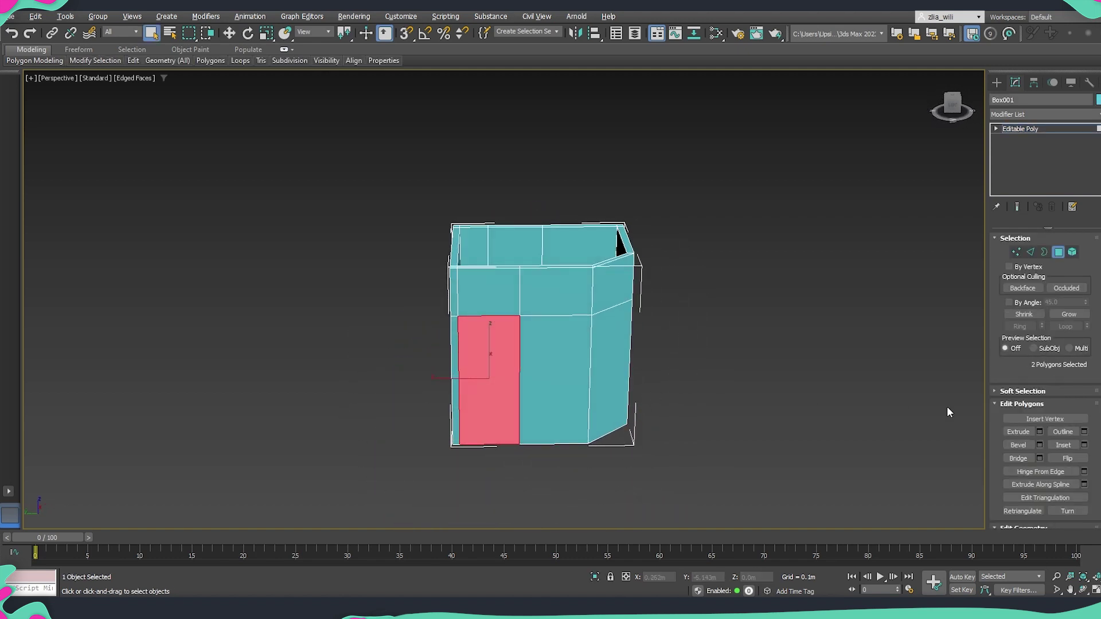
click(1023, 462)
alt+middle_drag(516, 453, 460, 317)
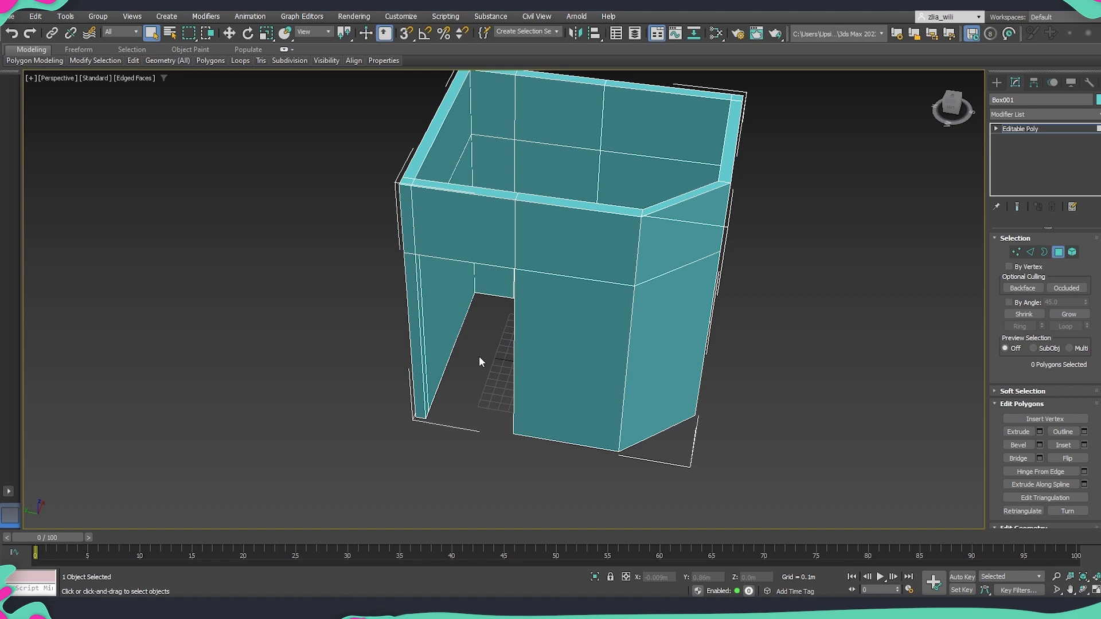
Step: Select all vertical wall edges below the door-height loop and connect them with a horizontal loop around the room
middle_drag(480, 356, 470, 390)
key(2)
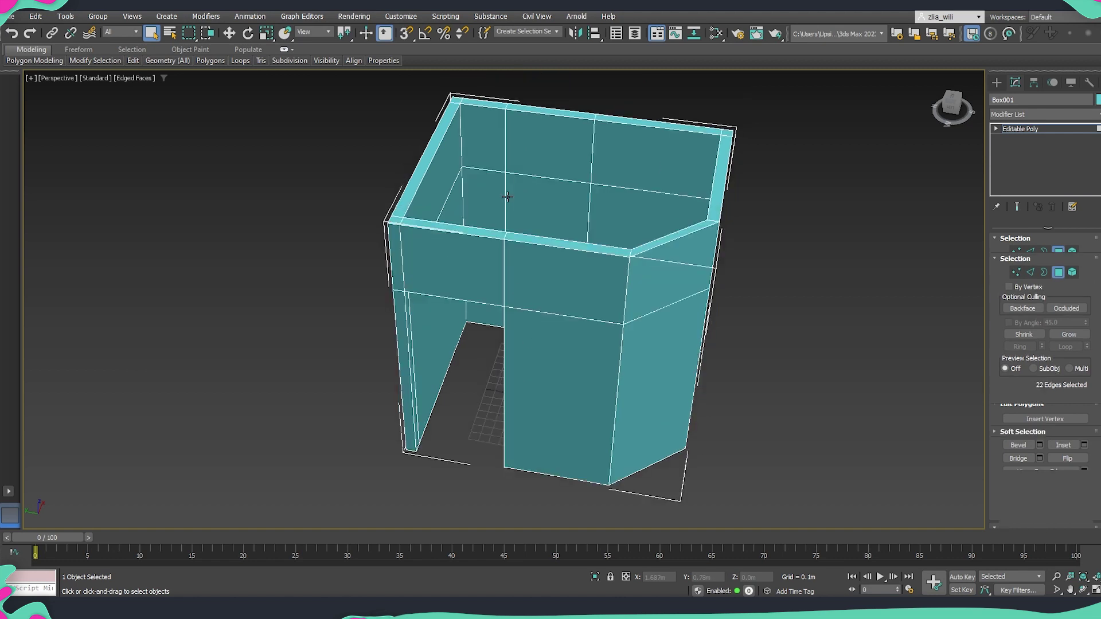
drag(766, 310, 310, 317)
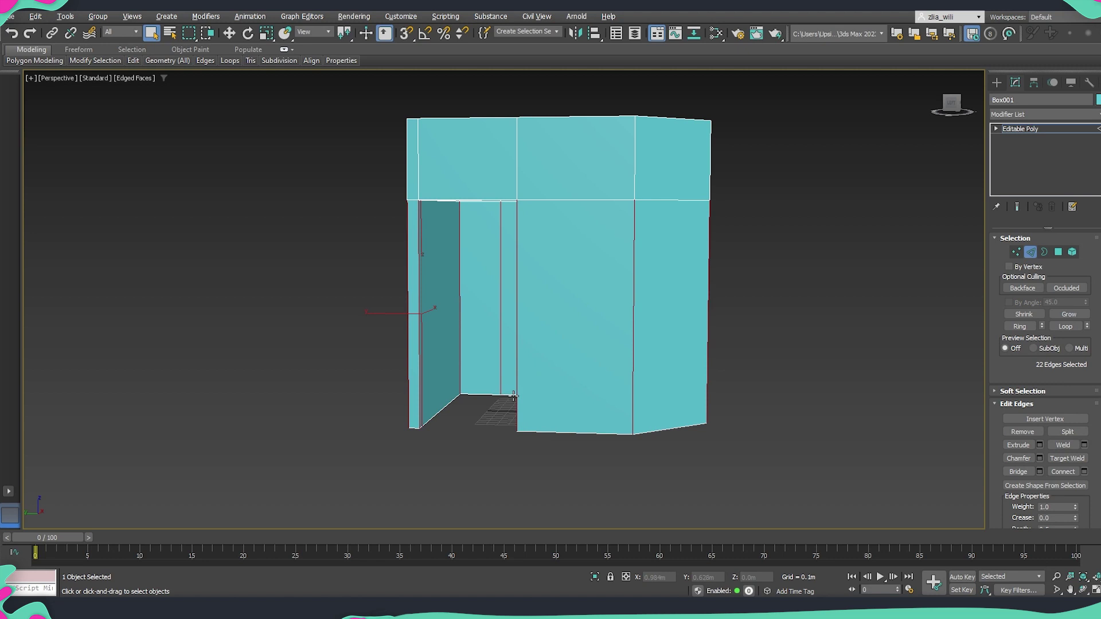
alt+middle_drag(509, 394, 521, 402)
click(1069, 473)
alt+middle_drag(575, 383, 584, 375)
Step: Convert the lower horizontal loop to vertices and set its Z height to 0.76 m
ctrl+click(1016, 253)
key(w)
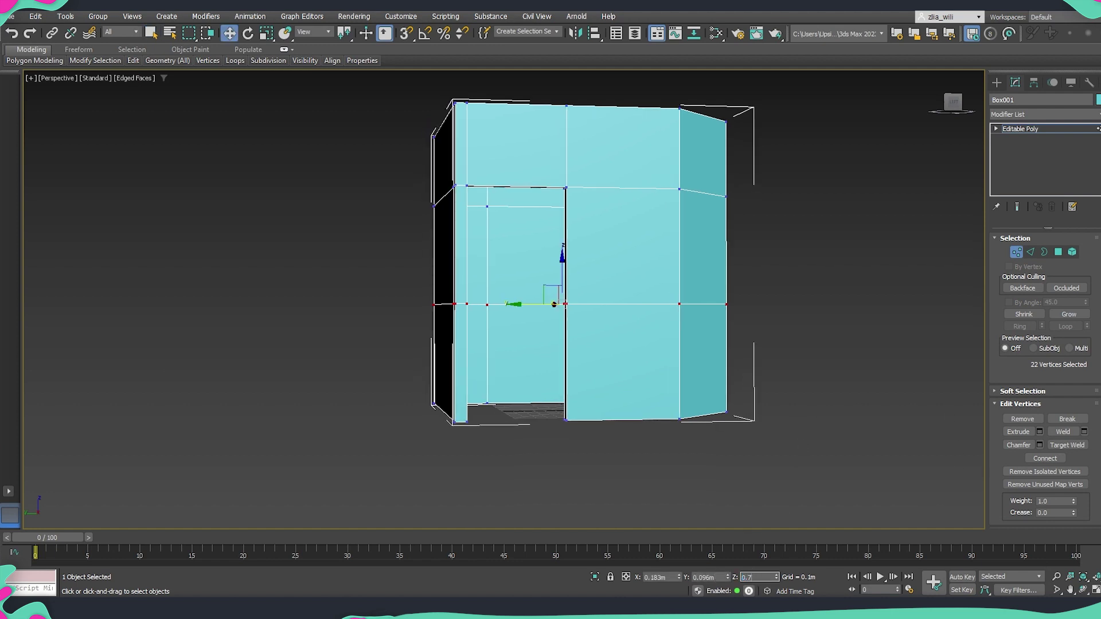
key(Return)
middle_drag(610, 399, 618, 386)
alt+middle_drag(554, 342, 610, 374)
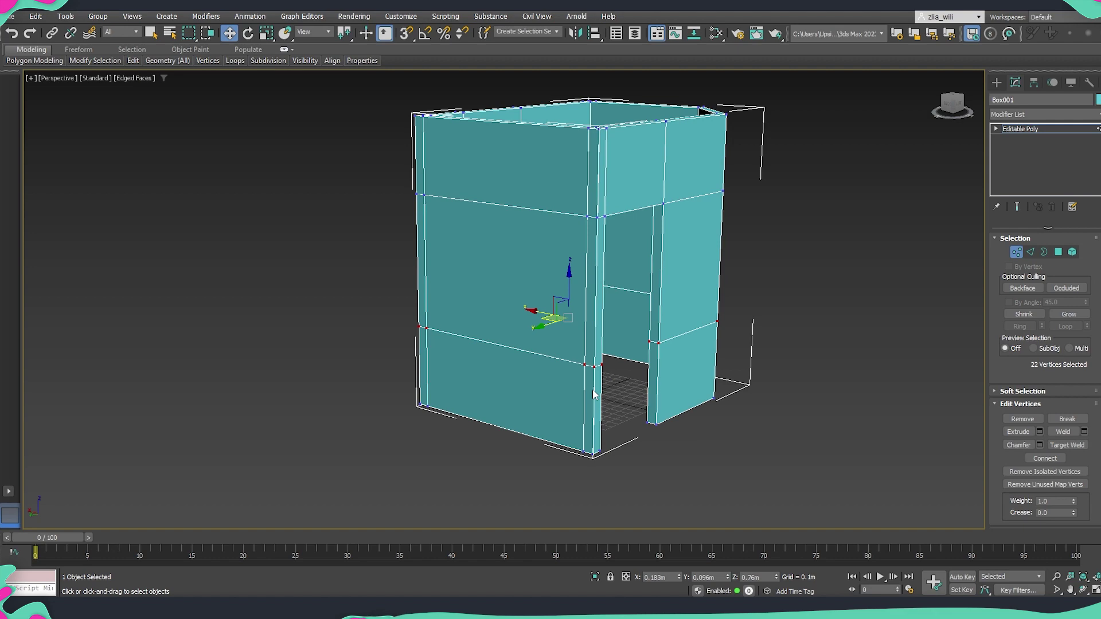
middle_drag(497, 361, 512, 392)
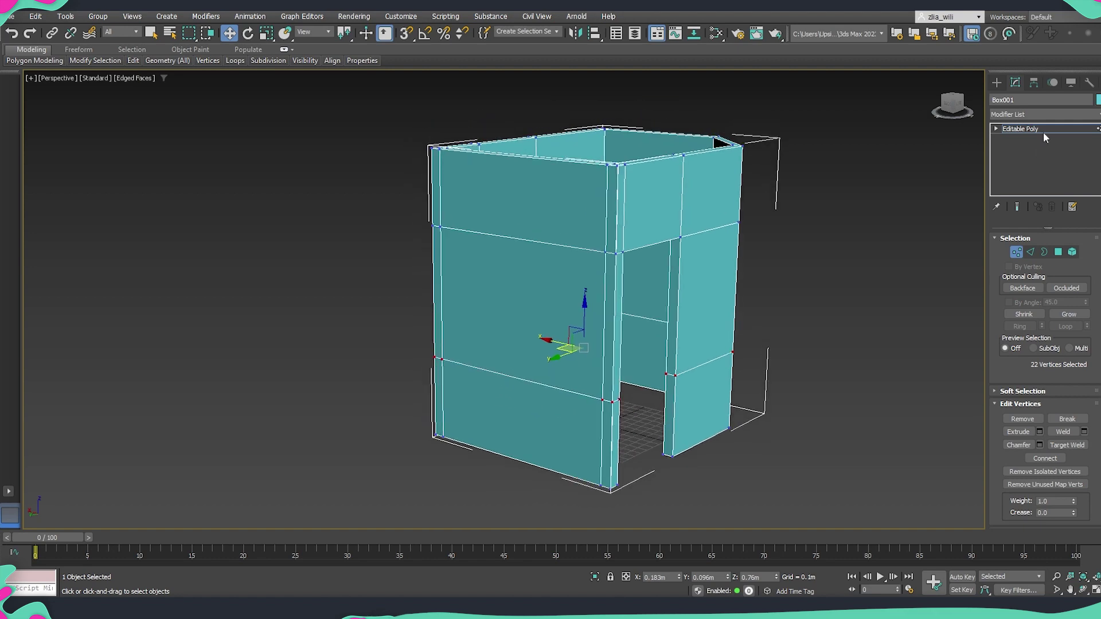
Step: Leave sub-object editing and draw a new upright plane about 0.92 m long and 0.62 m wide in the front view
click(1043, 131)
click(996, 82)
alt+middle_drag(705, 214, 602, 251)
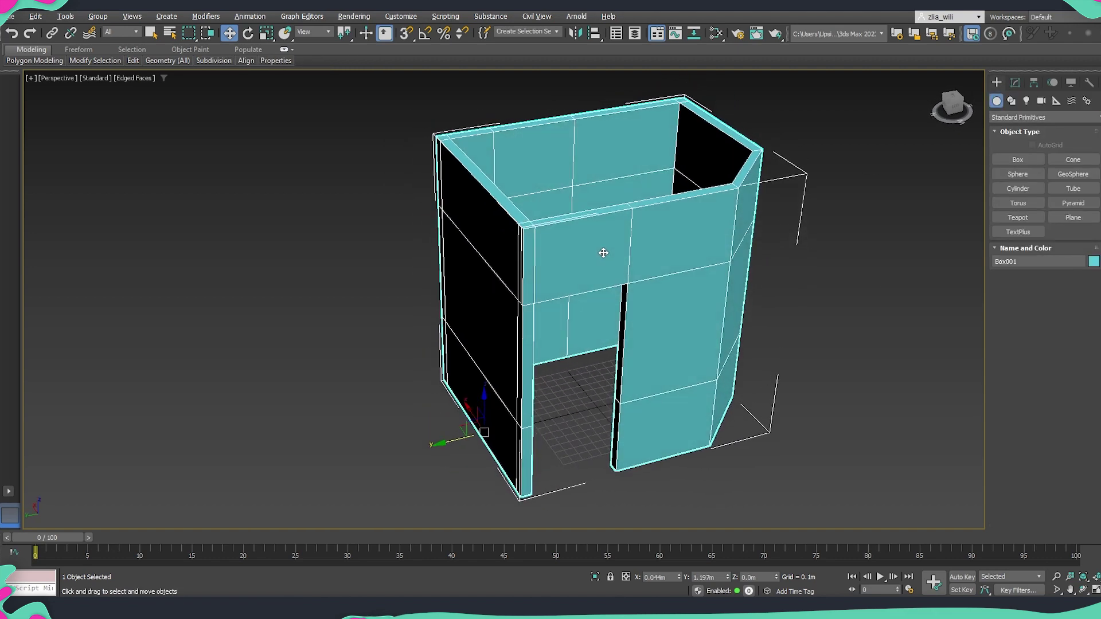
key(f)
scroll(706, 280, down, 2)
click(1073, 217)
drag(535, 251, 643, 93)
Step: Rotate the new plane with angle snap so it stands parallel to the doorway wall
key(w)
middle_drag(626, 221, 590, 329)
key(p)
key(e)
drag(590, 331, 646, 342)
key(ctrl+z)
key(a)
key(w)
Step: Snap the plane's lower corner onto the wall opposite the doorway, where the 0.76 m loop crosses the first vertical loop
scroll(591, 313, up, 3)
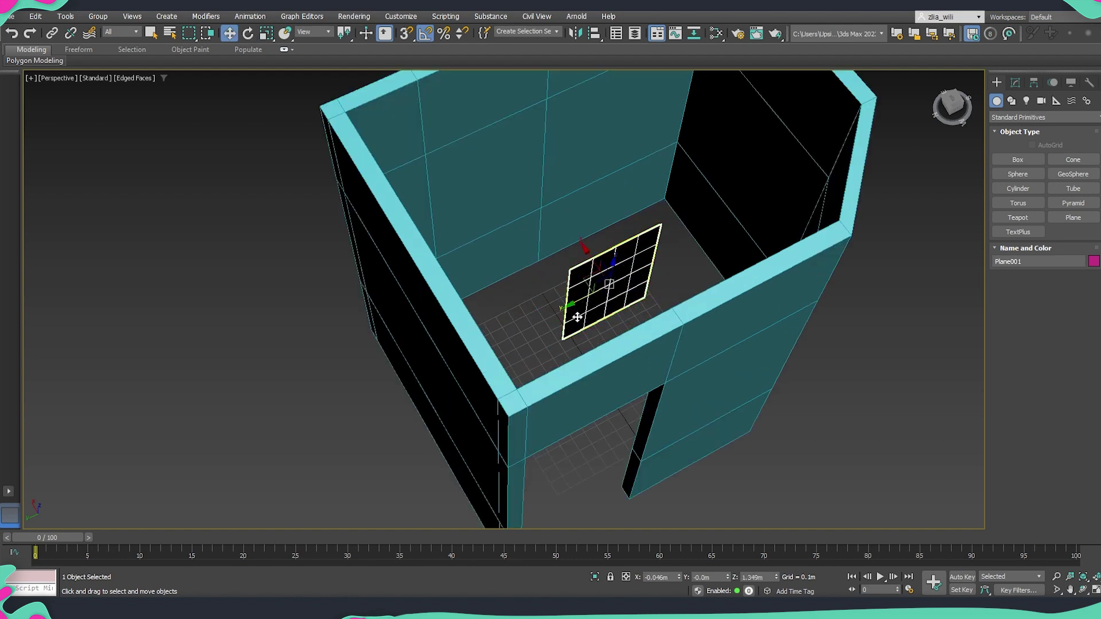
alt+middle_drag(578, 315, 564, 320)
key(s)
drag(562, 332, 448, 240)
scroll(538, 310, down, 3)
alt+middle_drag(541, 315, 679, 343)
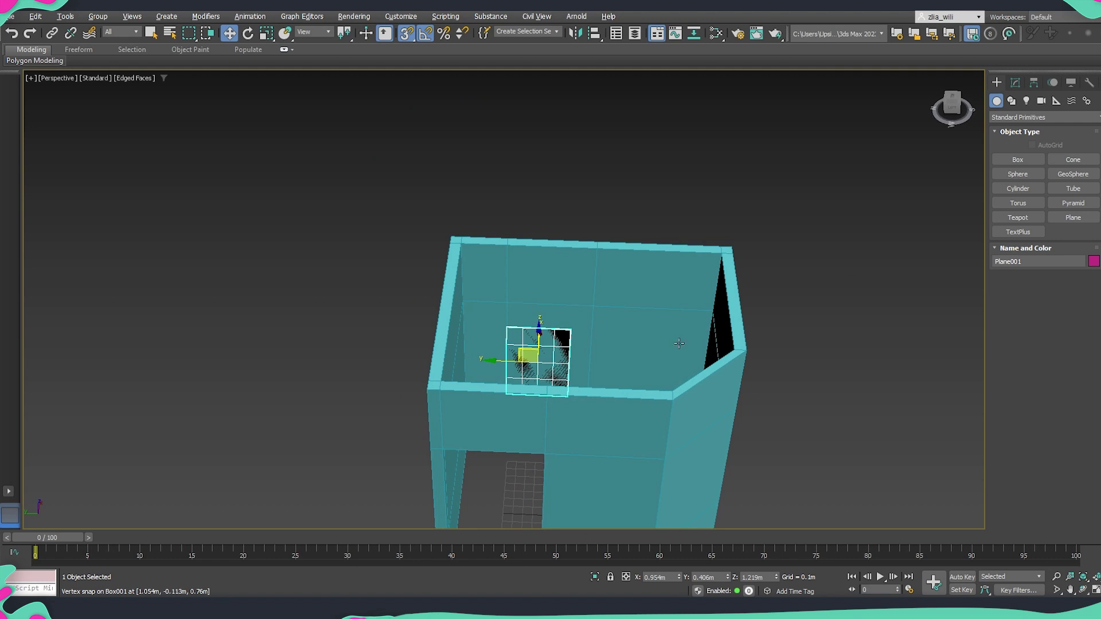
Step: Set the upright plane's length to 1.66 m
click(1015, 84)
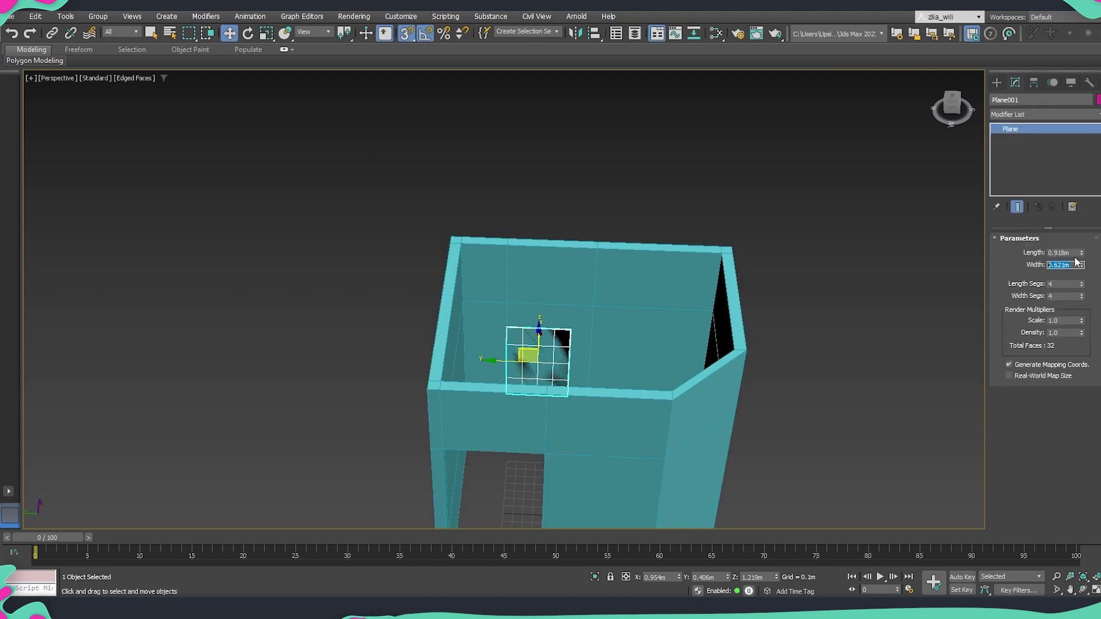
key(shift+Tab)
text(1.)
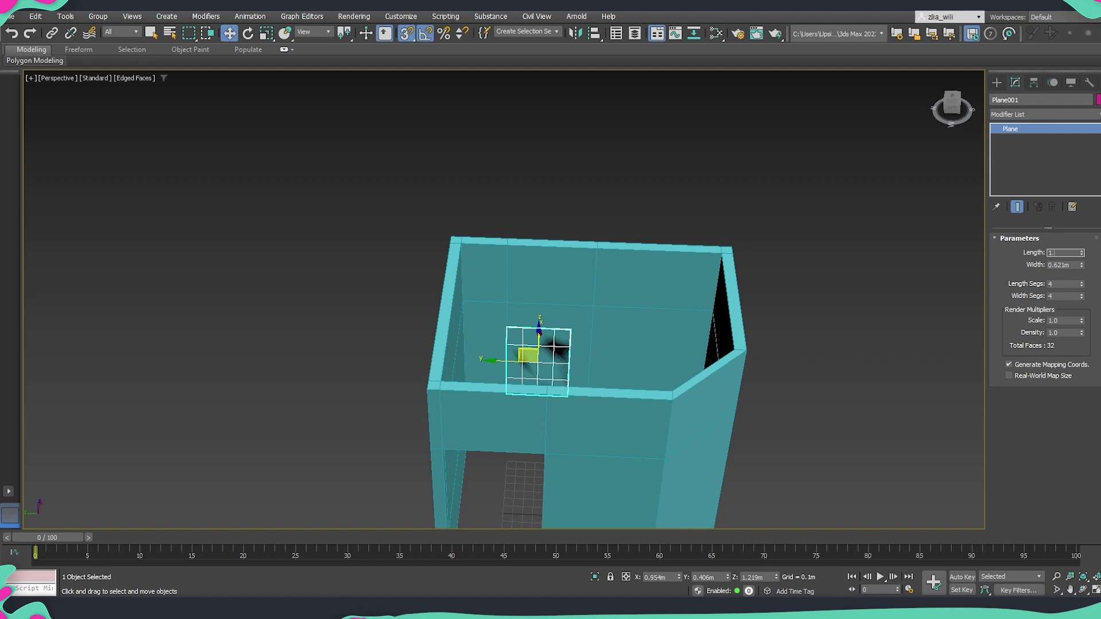
text(66)
key(Return)
Step: Raise the 1.66 m plane so its lower corner snaps onto the crossing of the 0.76 m loop and the first vertical loop
middle_drag(602, 302, 600, 277)
alt+middle_drag(600, 278, 544, 300)
scroll(565, 349, up, 3)
key(s)
drag(542, 301, 544, 203)
alt+middle_drag(544, 229, 548, 330)
scroll(493, 298, up, 4)
key(s)
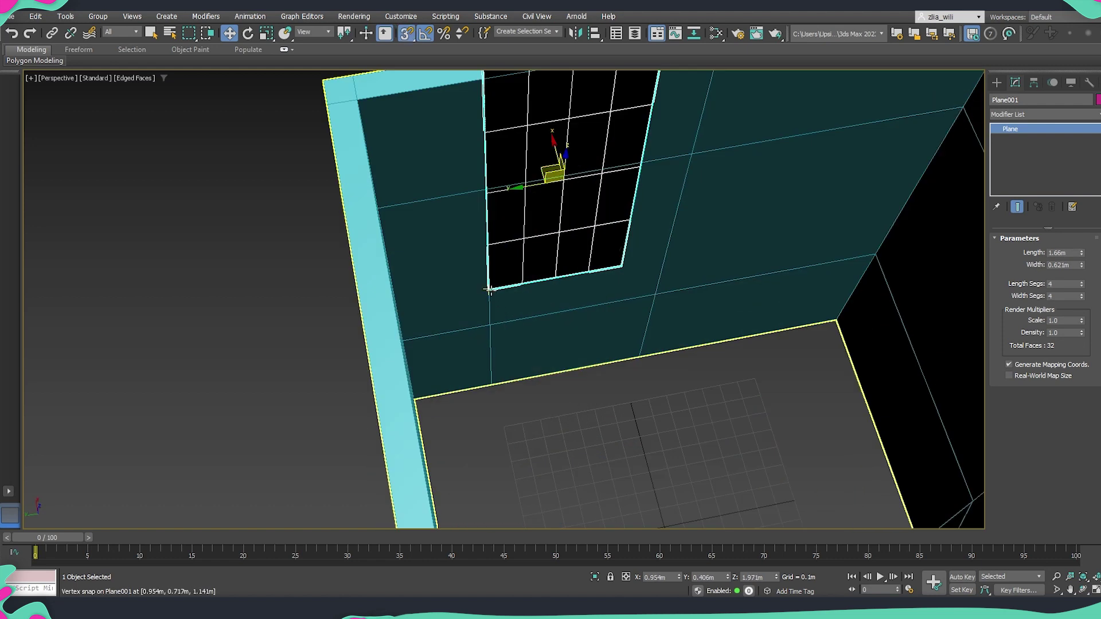
drag(490, 291, 491, 319)
alt+middle_drag(492, 320, 538, 235)
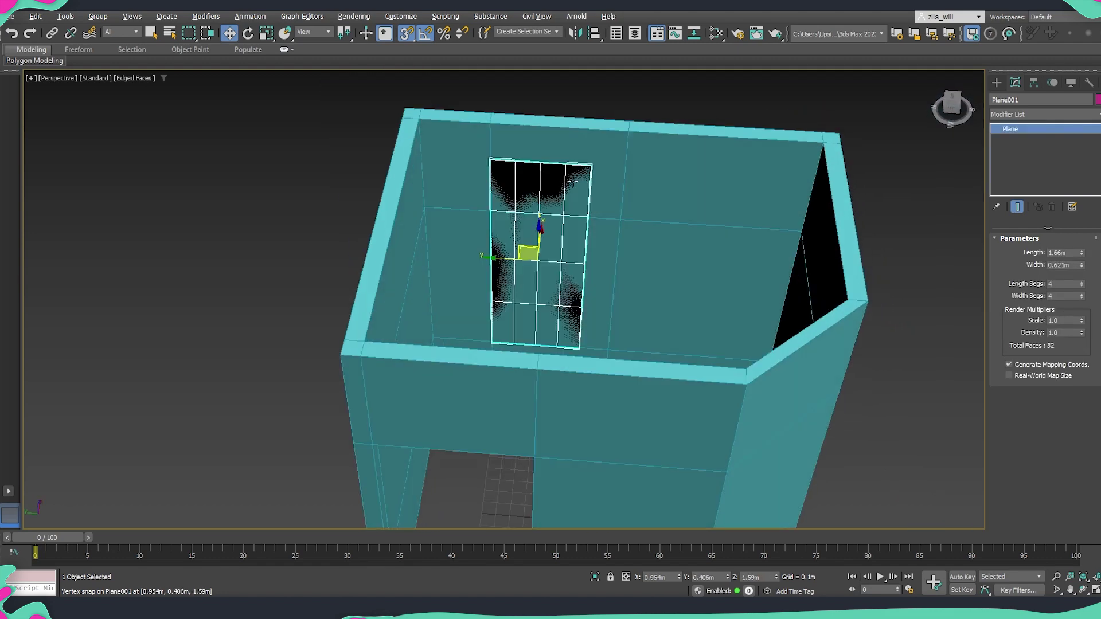
Step: Select all the wall's vertical edge segments above the doorway and connect them with a new horizontal edge loop
click(622, 152)
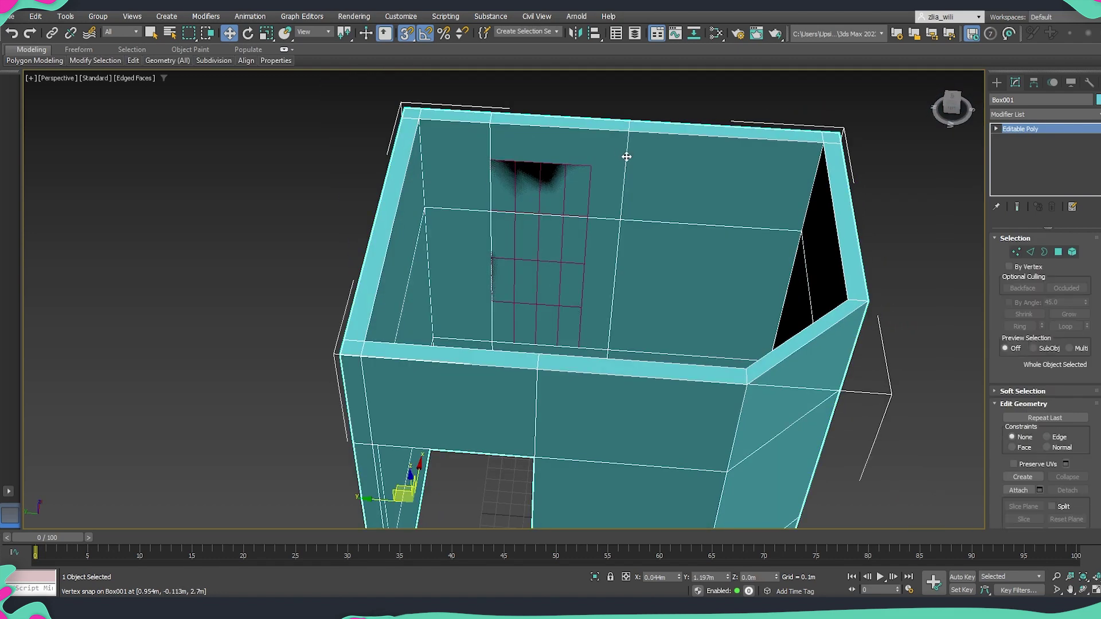
key(2)
alt+middle_drag(619, 204, 562, 235)
scroll(615, 208, down, 3)
scroll(626, 172, up, 4)
key(z)
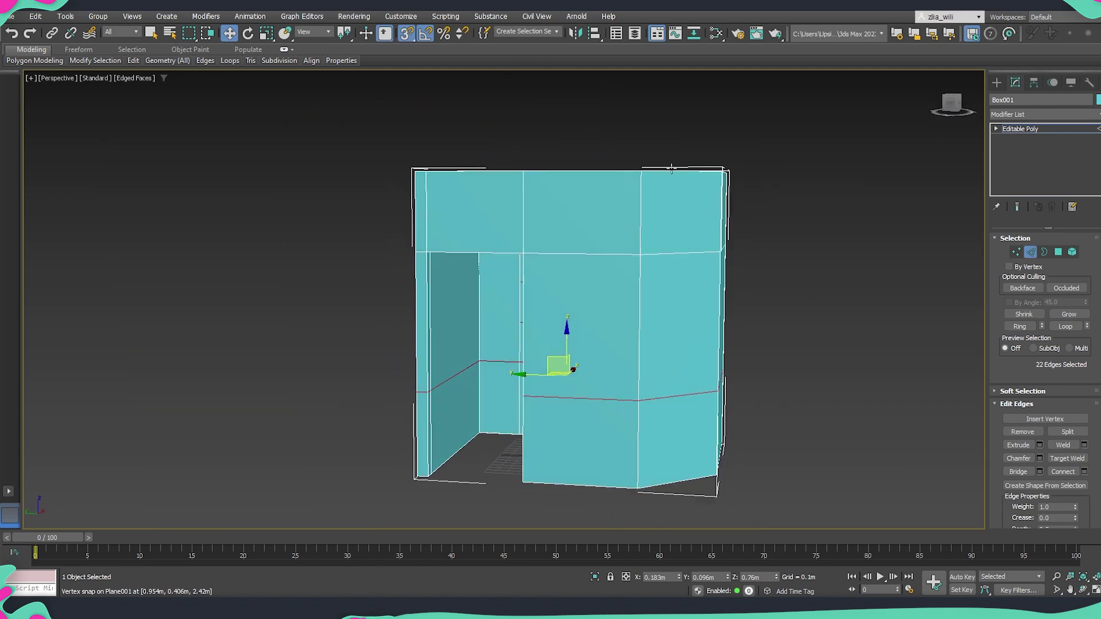
key(F3)
drag(783, 206, 784, 208)
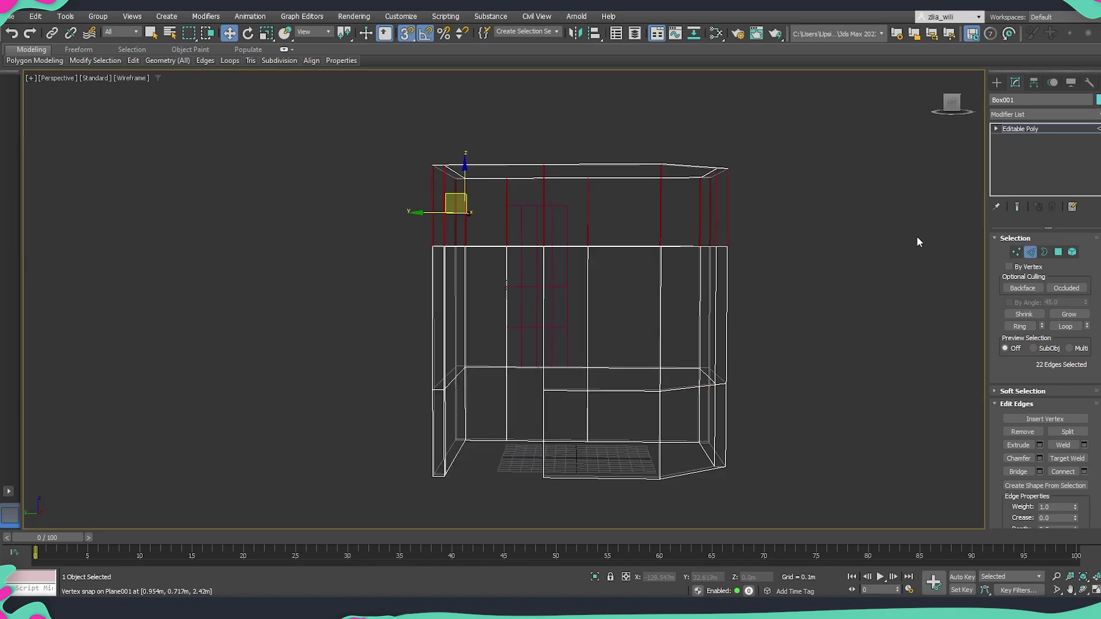
click(1063, 472)
scroll(647, 206, up, 3)
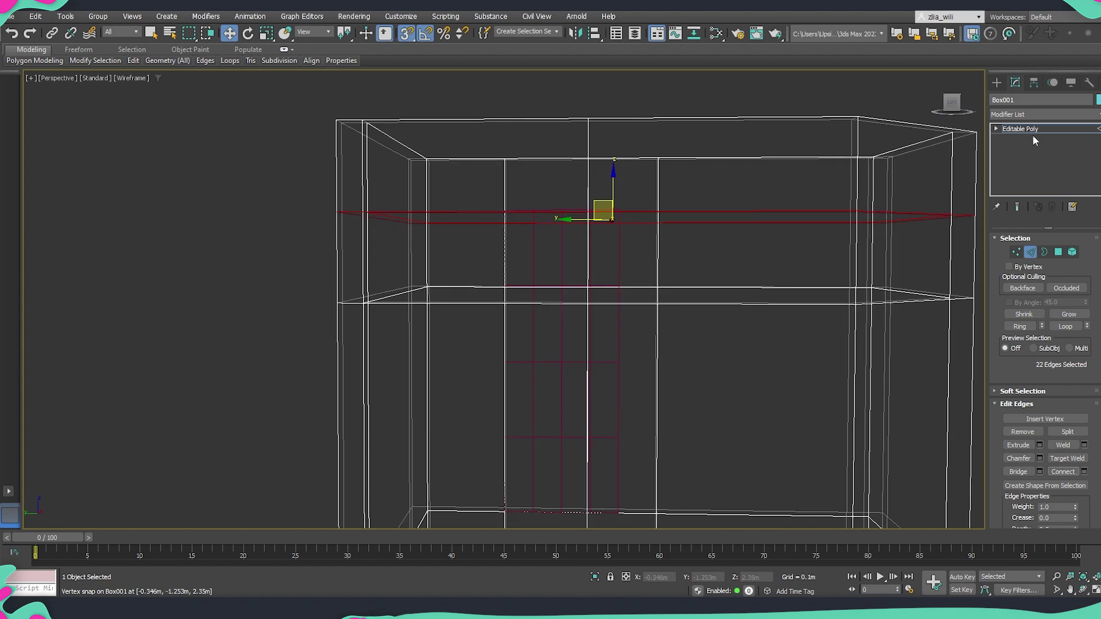
Step: Raise the new horizontal loop by snapping it to the measuring plane's upper corner at 2.42 m
alt+middle_drag(508, 210, 481, 170)
key(F3)
scroll(487, 185, up, 4)
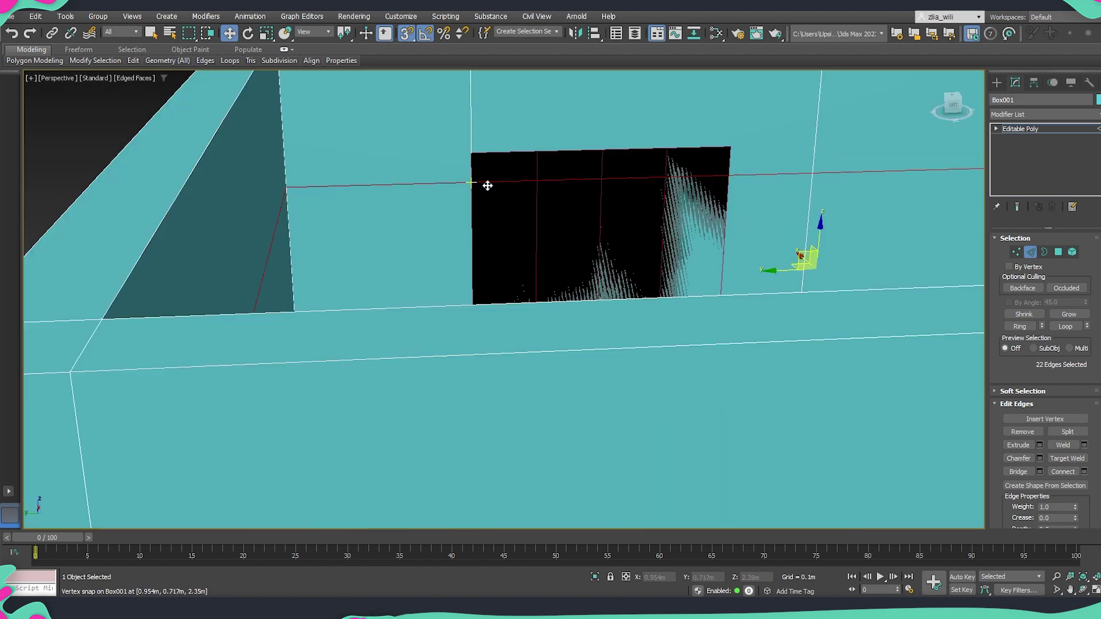
middle_drag(490, 197, 515, 318)
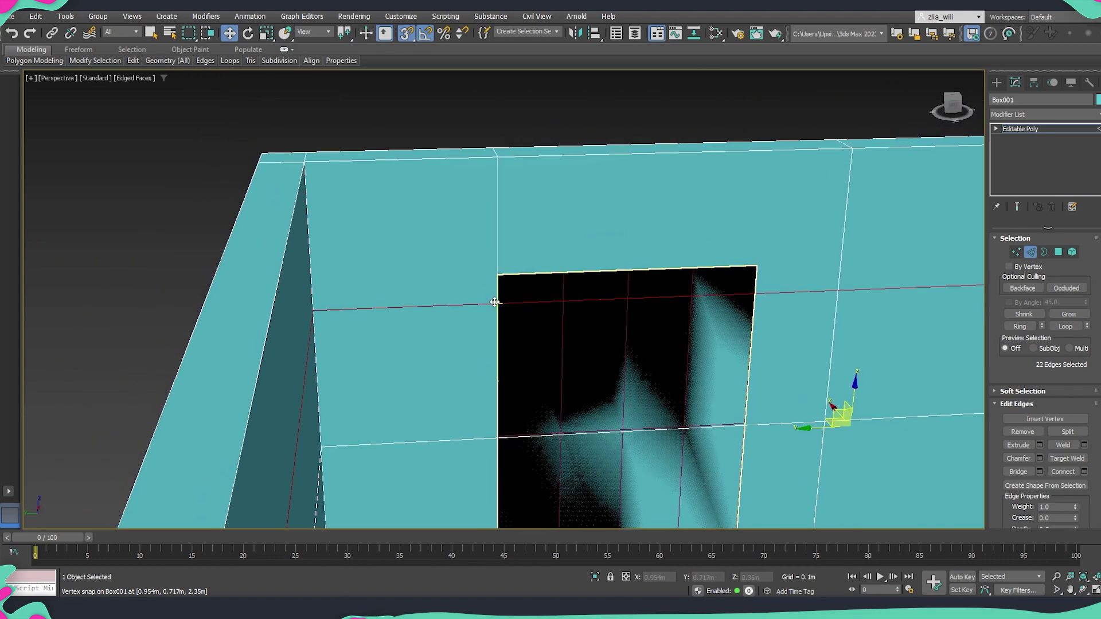
scroll(499, 304, up, 2)
scroll(499, 303, down, 6)
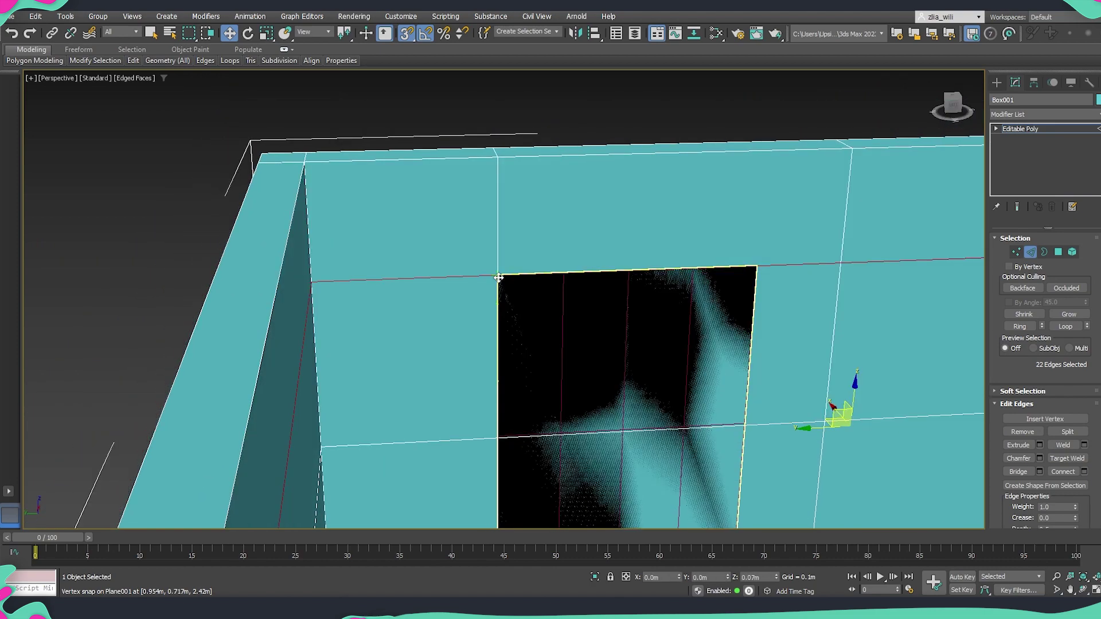
Step: Leave edge editing on the walls and delete the 1.66 m measuring plane
alt+middle_drag(589, 321, 623, 346)
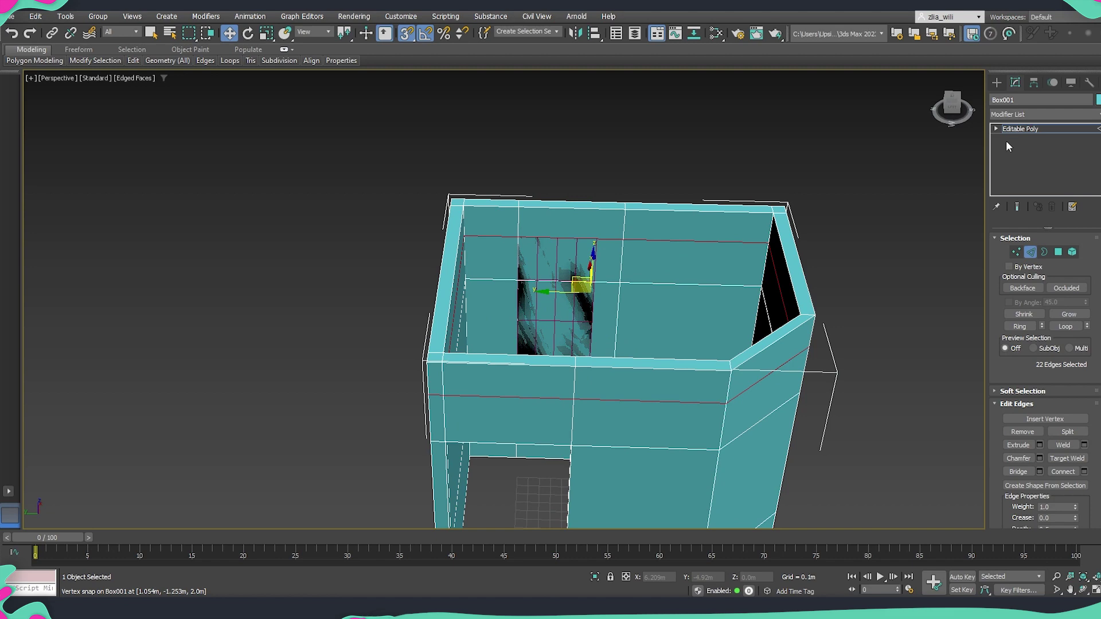
click(1019, 129)
click(580, 277)
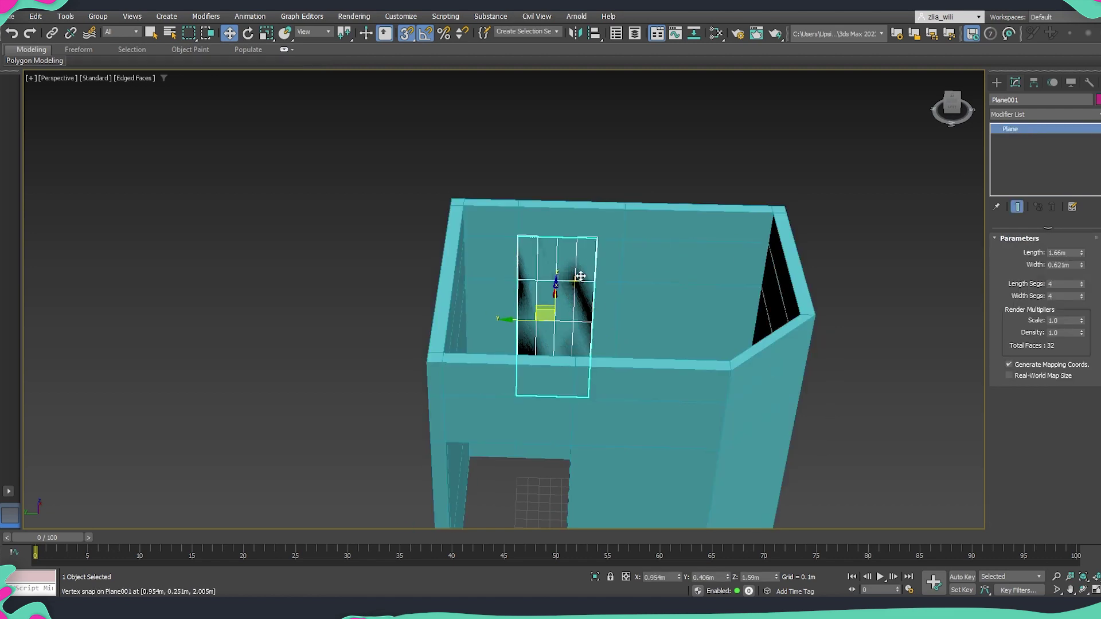
key(Delete)
Step: Select the four inner and outer polygons of the window area opposite the doorway and bridge them into an opening
click(580, 276)
key(4)
click(561, 272)
alt+middle_drag(560, 273, 584, 346)
key(q)
ctrl+click(584, 346)
ctrl+click(574, 274)
alt+middle_drag(539, 313, 607, 373)
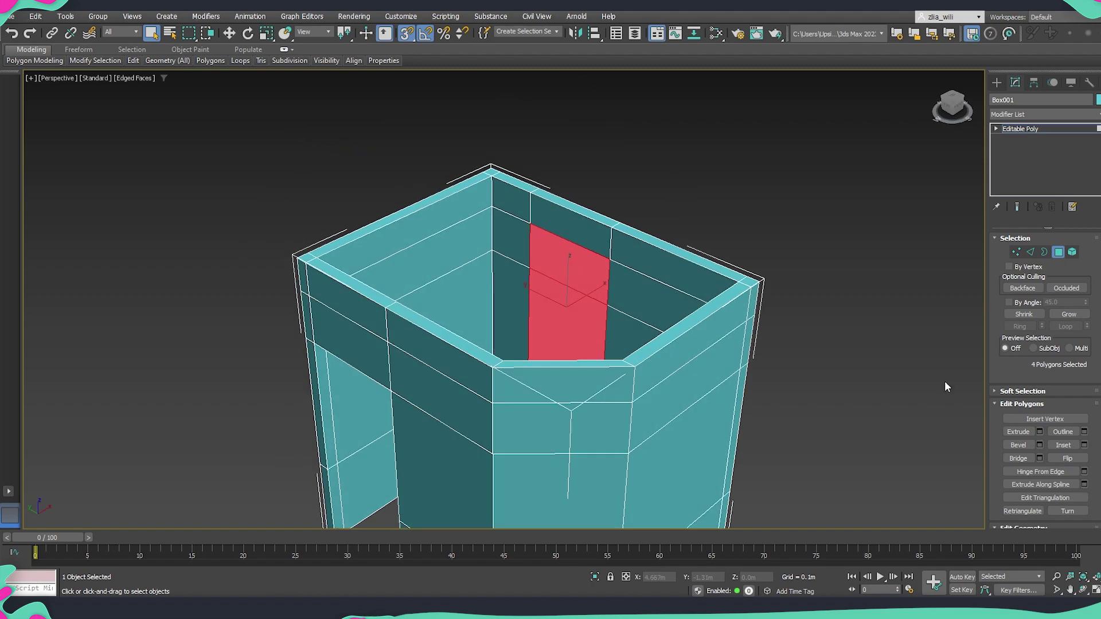
click(1013, 462)
alt+middle_drag(768, 344, 757, 303)
click(1013, 130)
alt+middle_drag(702, 370, 603, 288)
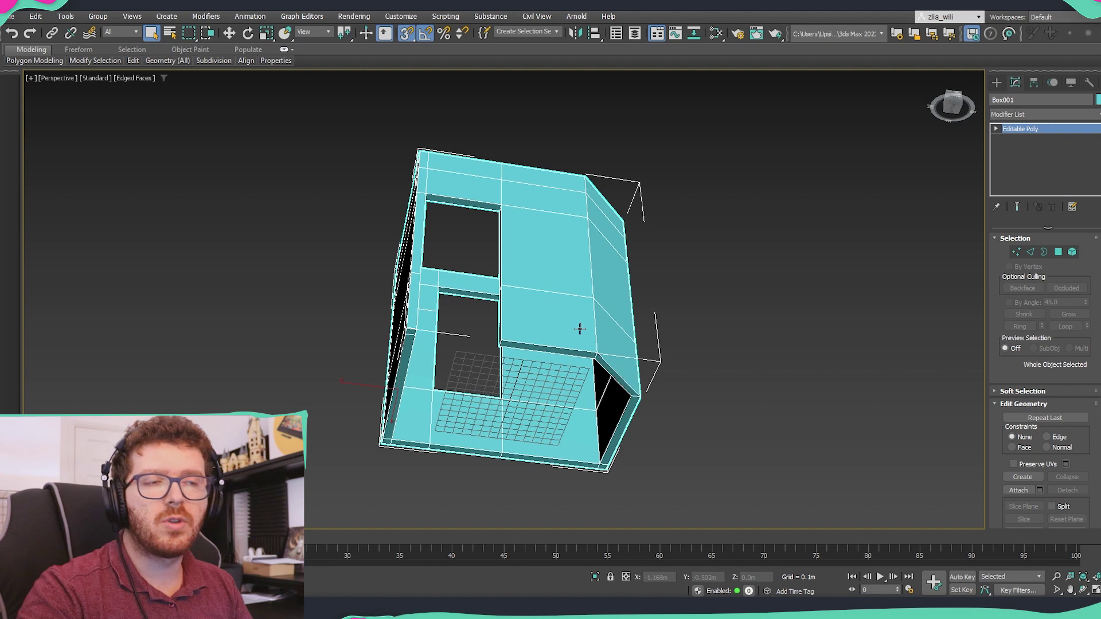
alt+middle_drag(579, 329, 385, 213)
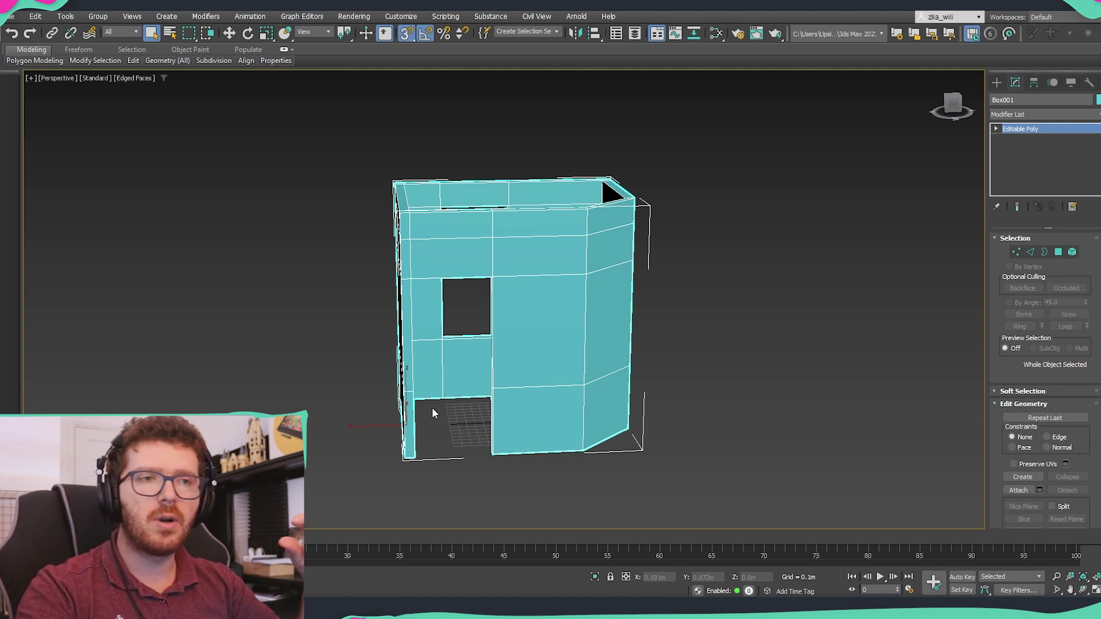
click(463, 441)
middle_drag(646, 455, 668, 445)
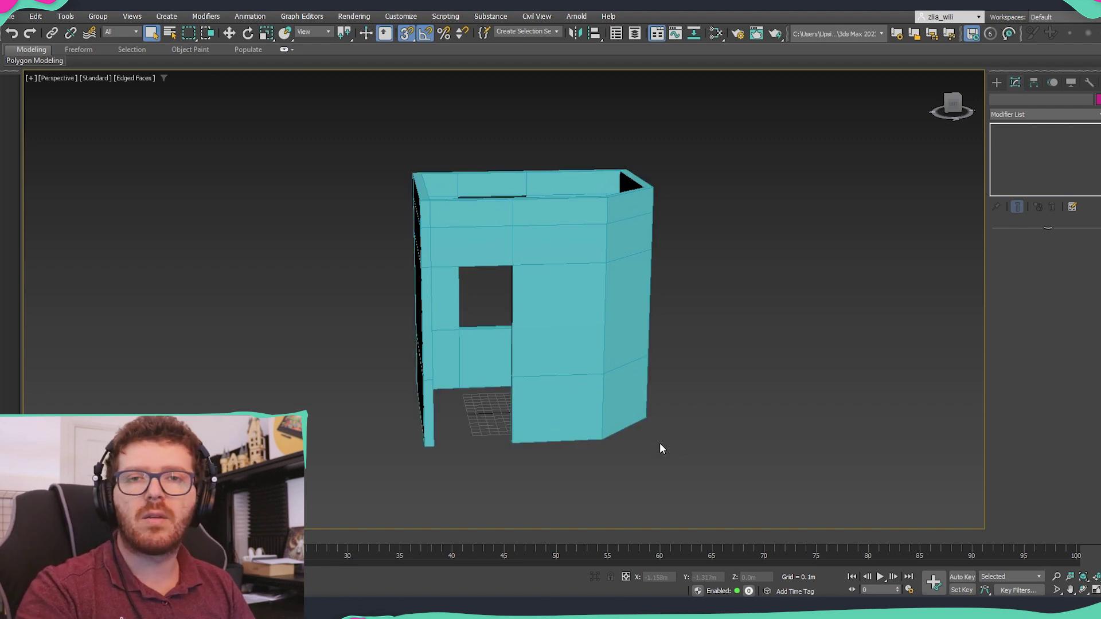
alt+middle_drag(484, 411, 497, 359)
alt+middle_drag(672, 469, 682, 437)
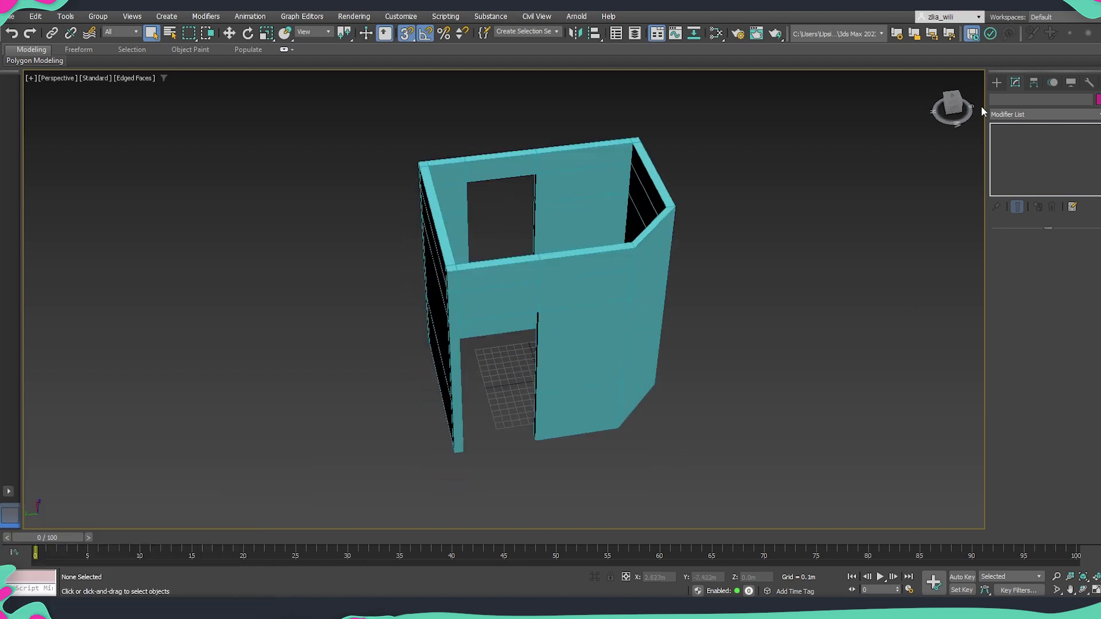
Step: Create a plane over the wall tops, snapped from the outer back corner to the corner where the angled wall starts
click(996, 84)
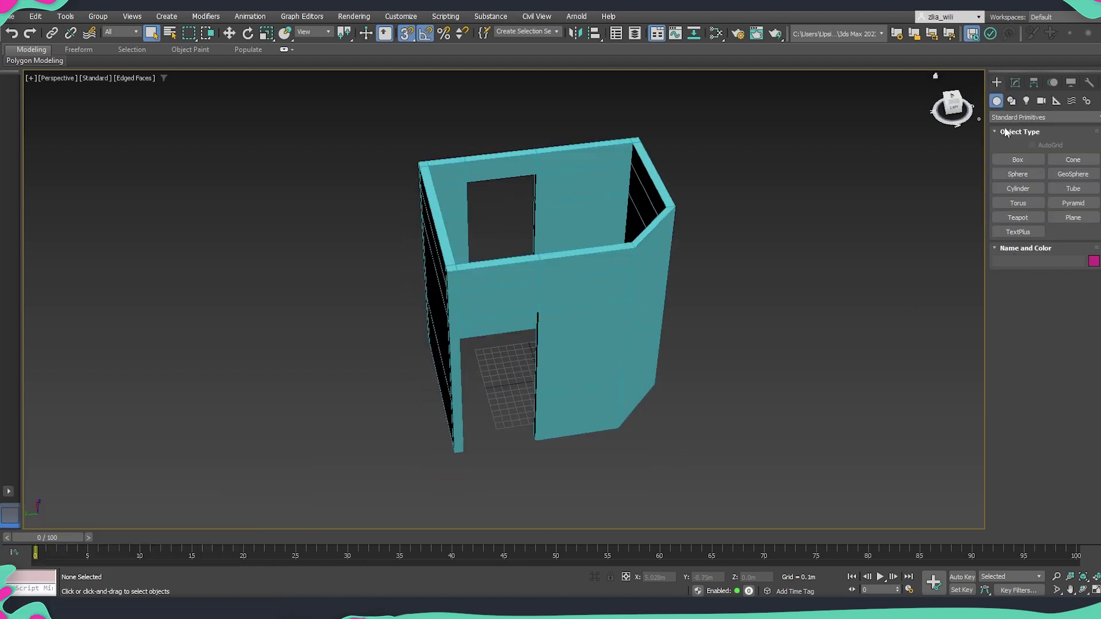
click(1069, 223)
alt+middle_drag(703, 290, 686, 315)
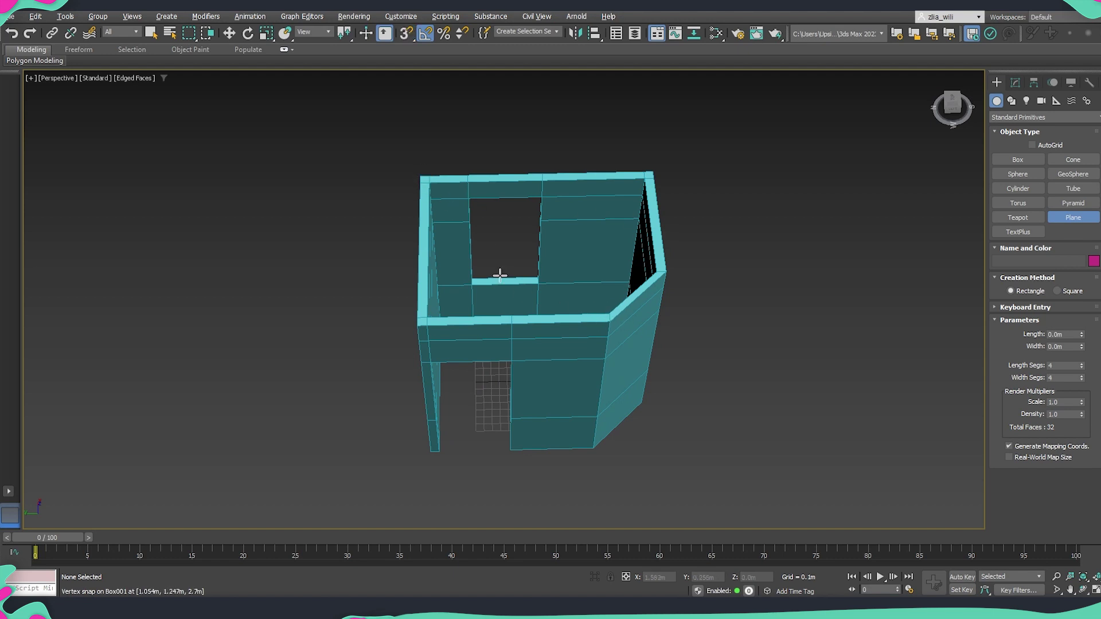
alt+middle_drag(517, 242, 552, 258)
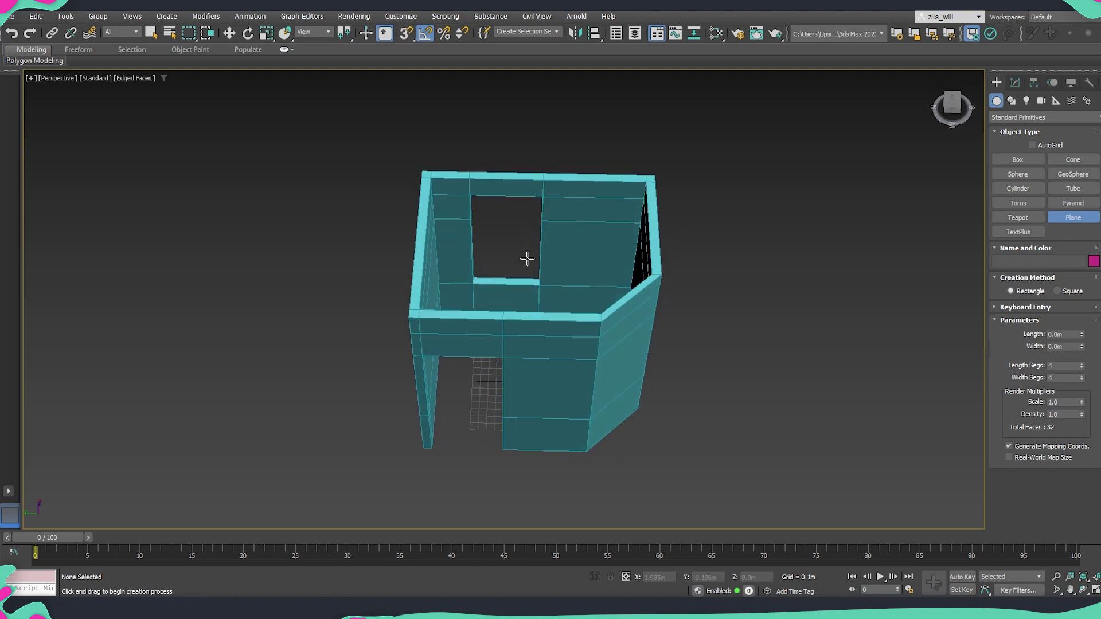
key(s)
scroll(459, 182, up, 4)
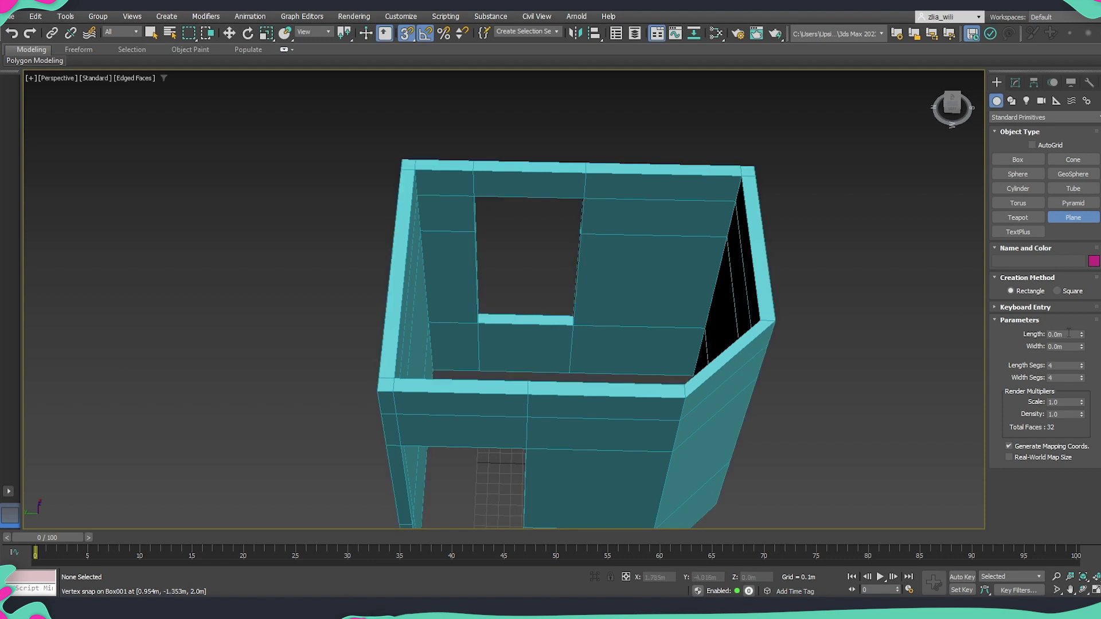
drag(401, 161, 685, 400)
alt+middle_drag(759, 427, 757, 403)
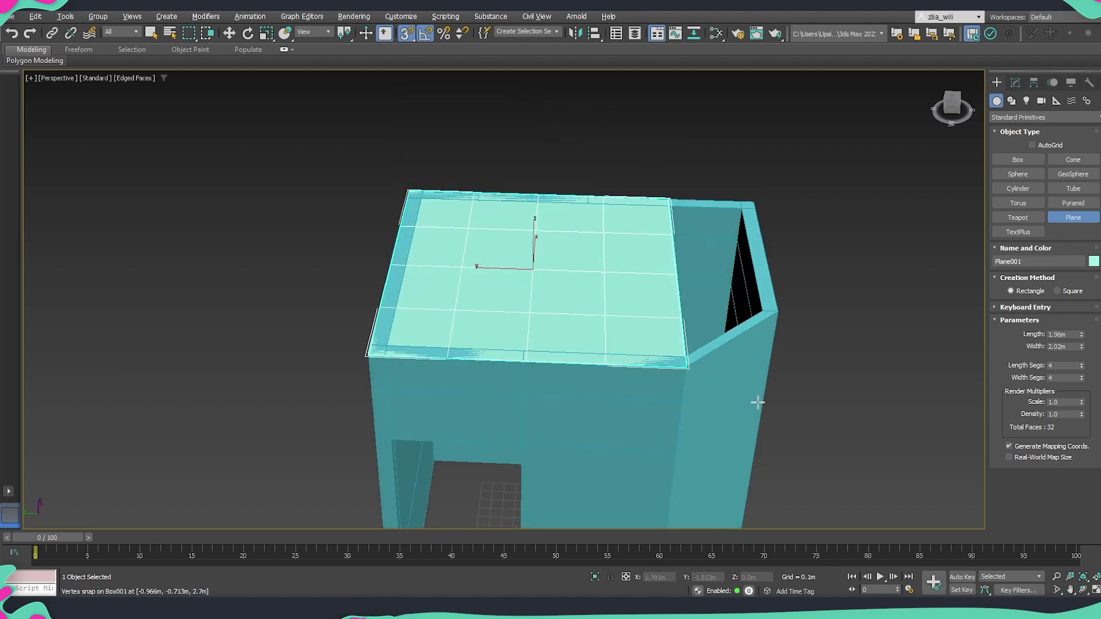
right_click(842, 359)
Step: Reduce the ceiling plane to one length segment and one width segment and convert it to Editable Poly
click(1015, 82)
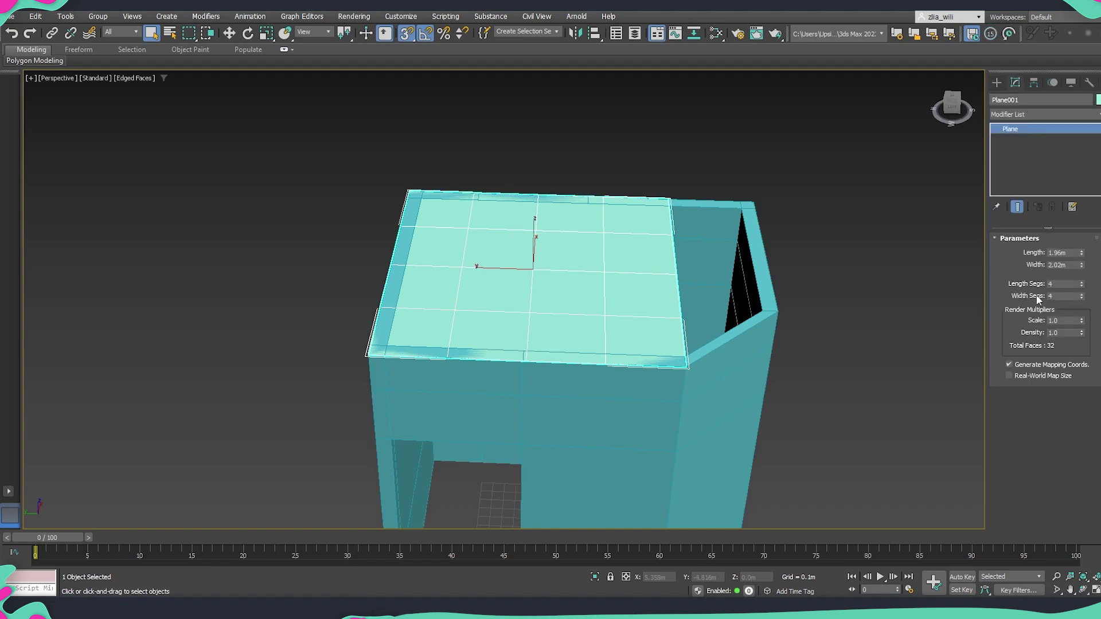
right_click(1082, 285)
right_click(1082, 297)
middle_drag(786, 355, 765, 365)
alt+middle_drag(781, 294, 576, 254)
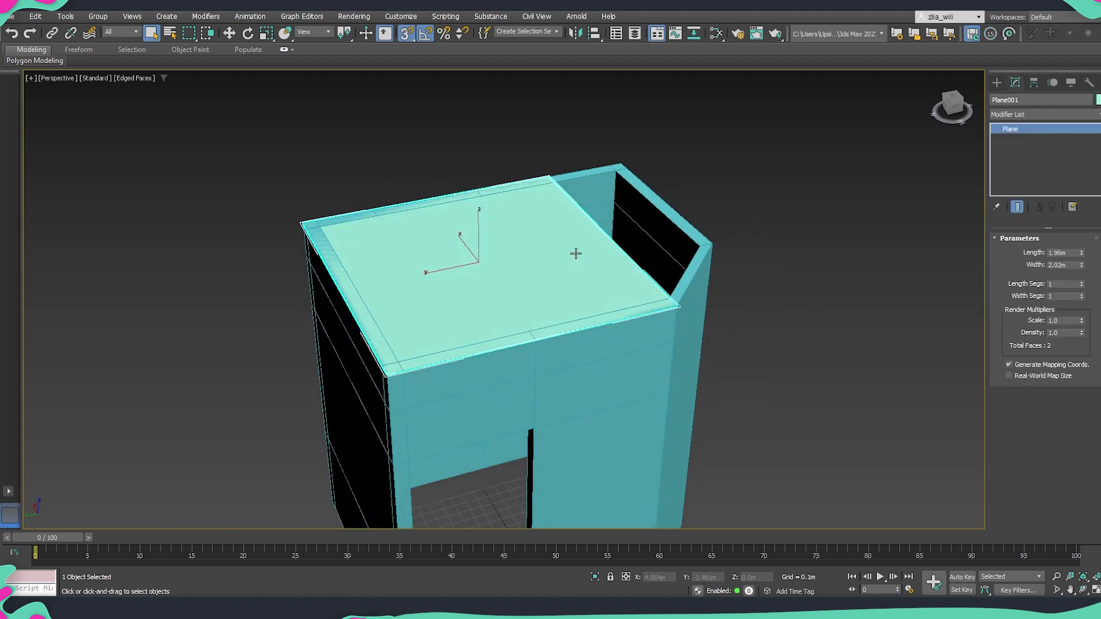
right_click(564, 254)
mouse_move(596, 395)
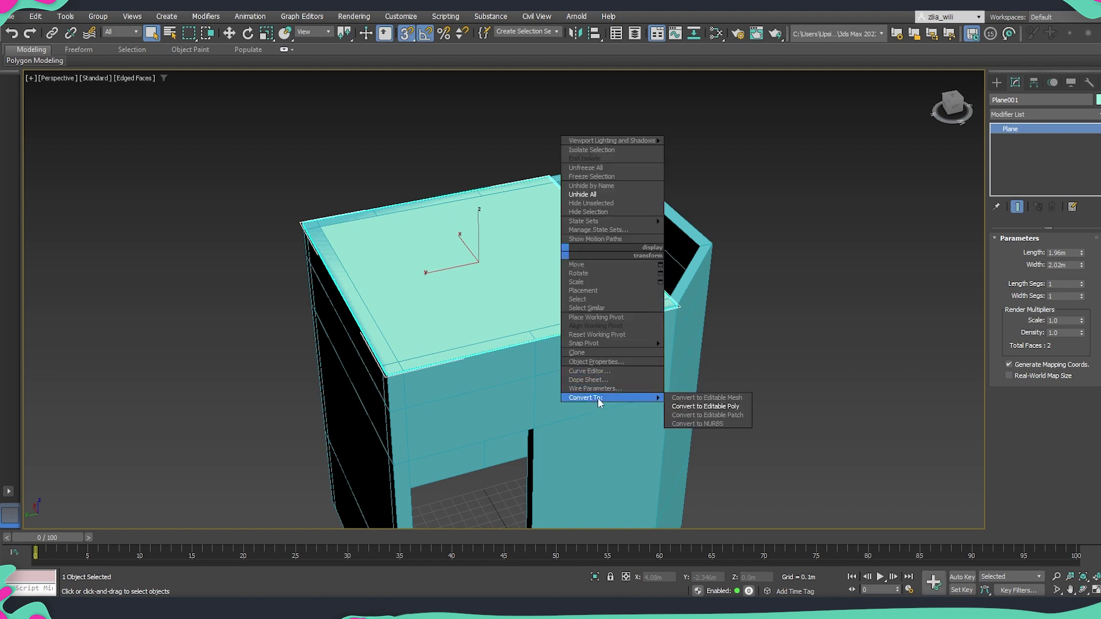
click(731, 406)
Step: Extend the ceiling plane with a new strip from its edge nearest the angled wall, past the end of the walls
alt+middle_drag(607, 301, 555, 286)
key(2)
click(608, 234)
middle_drag(624, 236, 565, 267)
alt+middle_drag(565, 267, 501, 293)
key(w)
scroll(542, 279, up, 3)
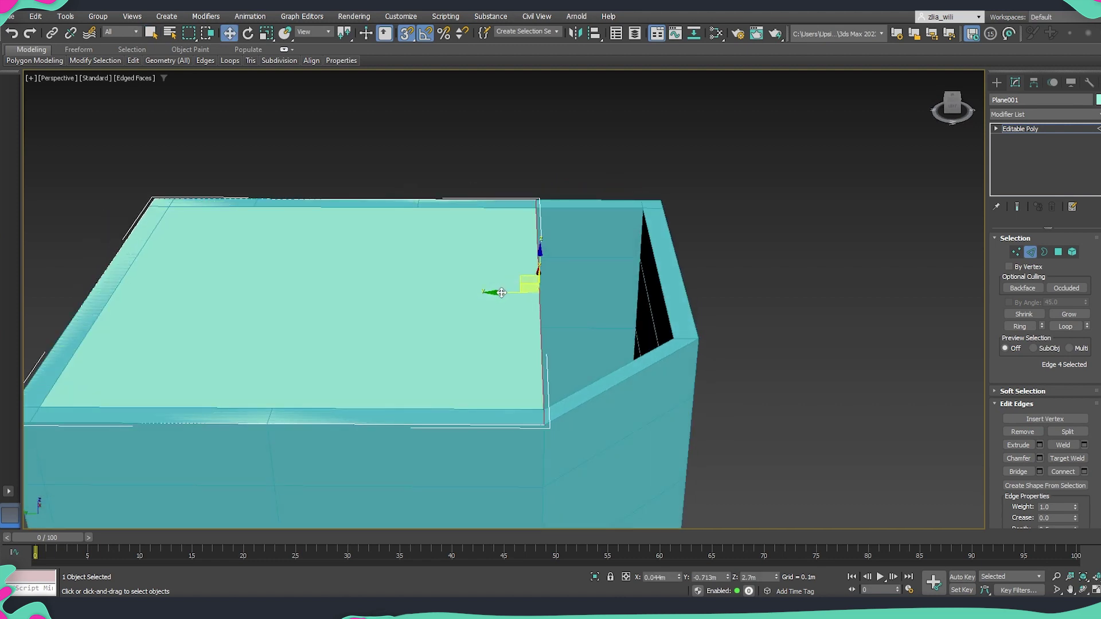
drag(505, 293, 732, 296)
Step: Snap the extended ceiling edge back to the outer face of the end wall
alt+middle_drag(732, 295, 694, 265)
middle_drag(694, 163, 686, 241)
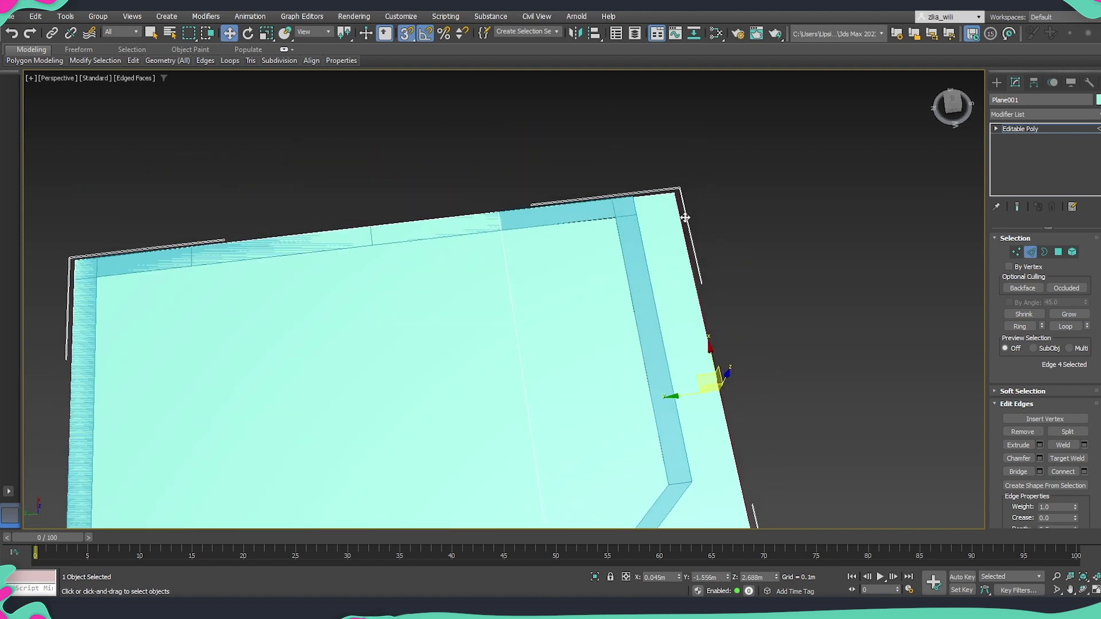
scroll(674, 196, up, 3)
drag(675, 197, 617, 198)
scroll(616, 199, down, 4)
middle_drag(659, 298, 663, 267)
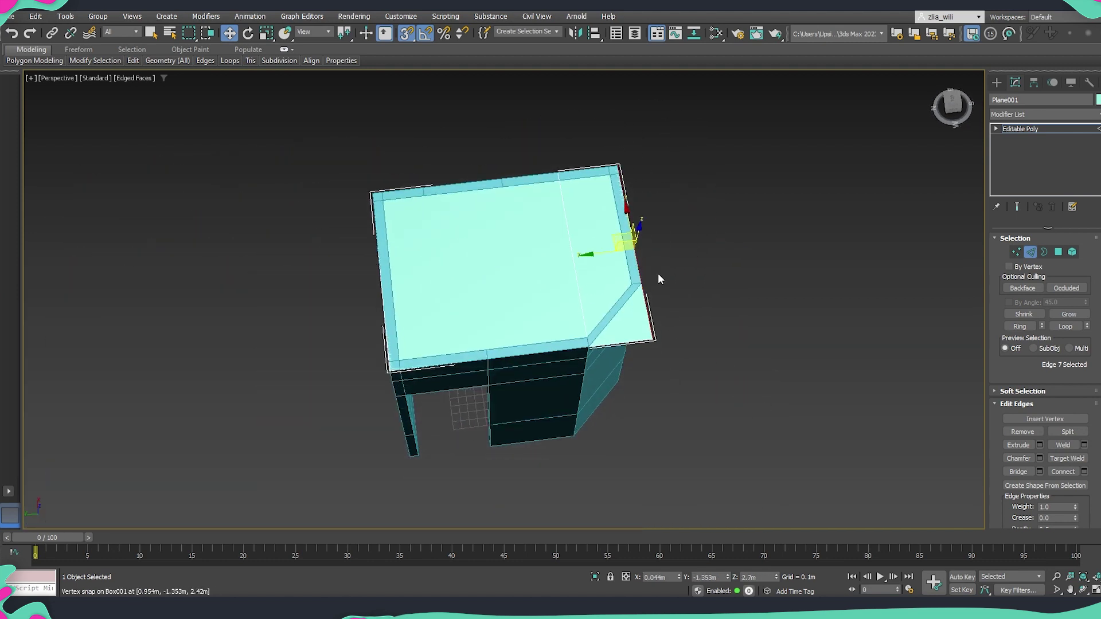
Step: Snap the ceiling's overhanging corner vertex to the outer corner where the angled wall meets the end wall
key(1)
drag(672, 325, 636, 270)
scroll(651, 332, up, 3)
scroll(637, 270, down, 4)
click(1019, 129)
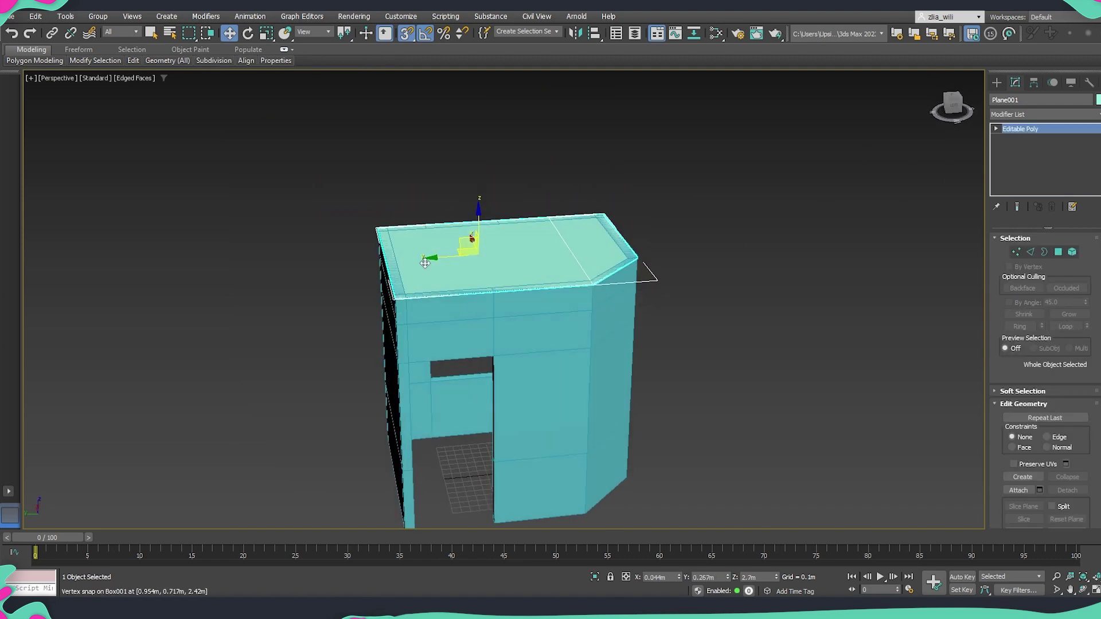
Step: Add a Shell modifier to the ceiling plane with an outer amount of 0.1 m
middle_drag(450, 490, 493, 418)
middle_drag(751, 321, 810, 326)
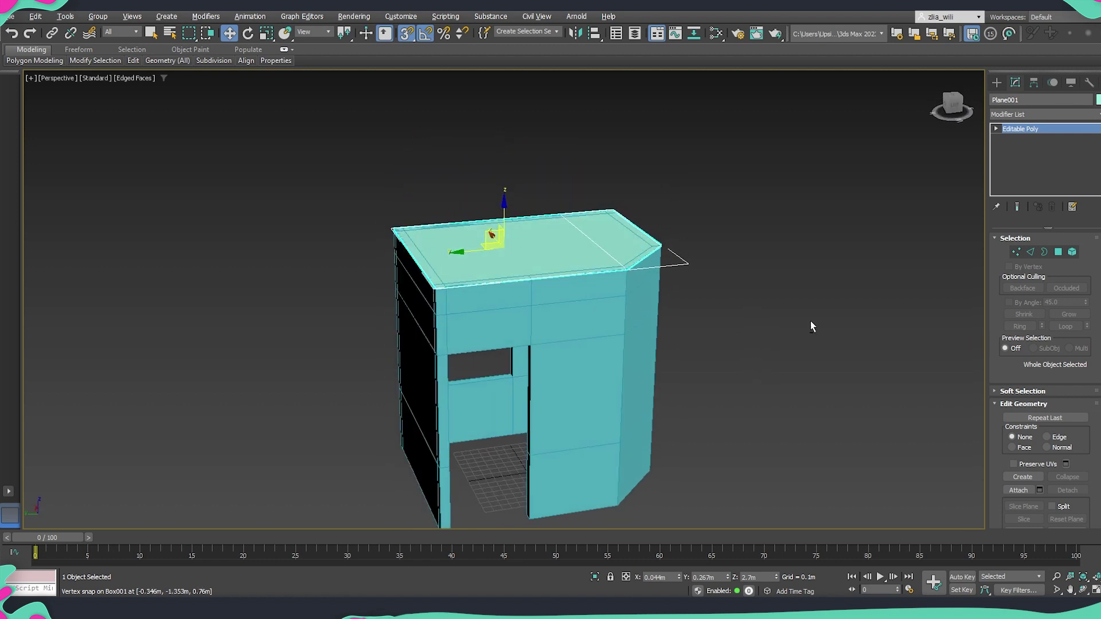
click(1037, 115)
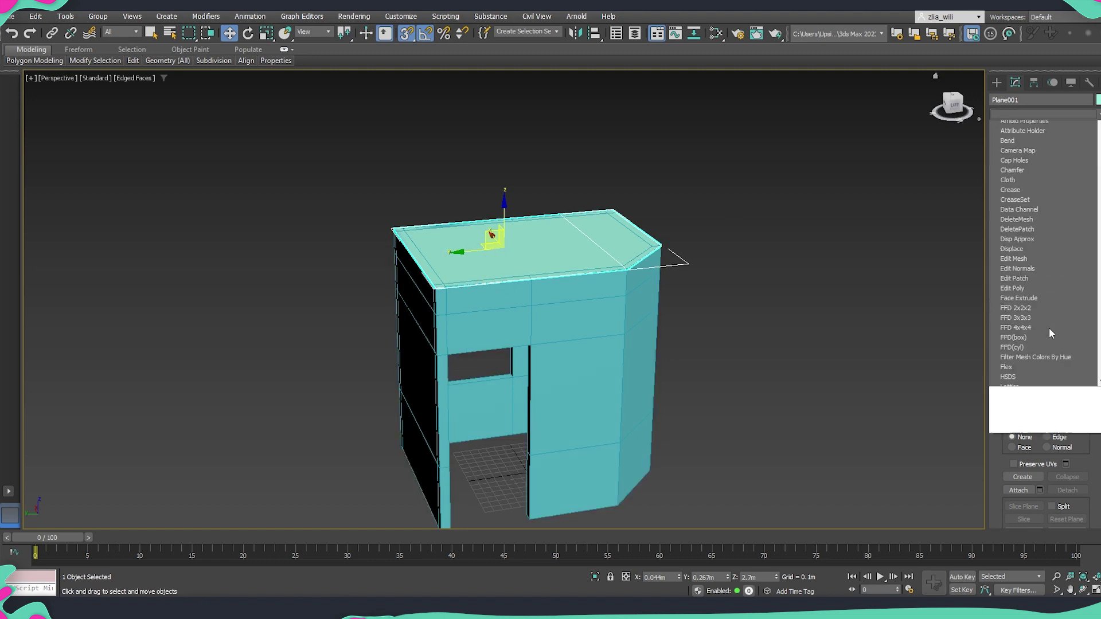
key(s)
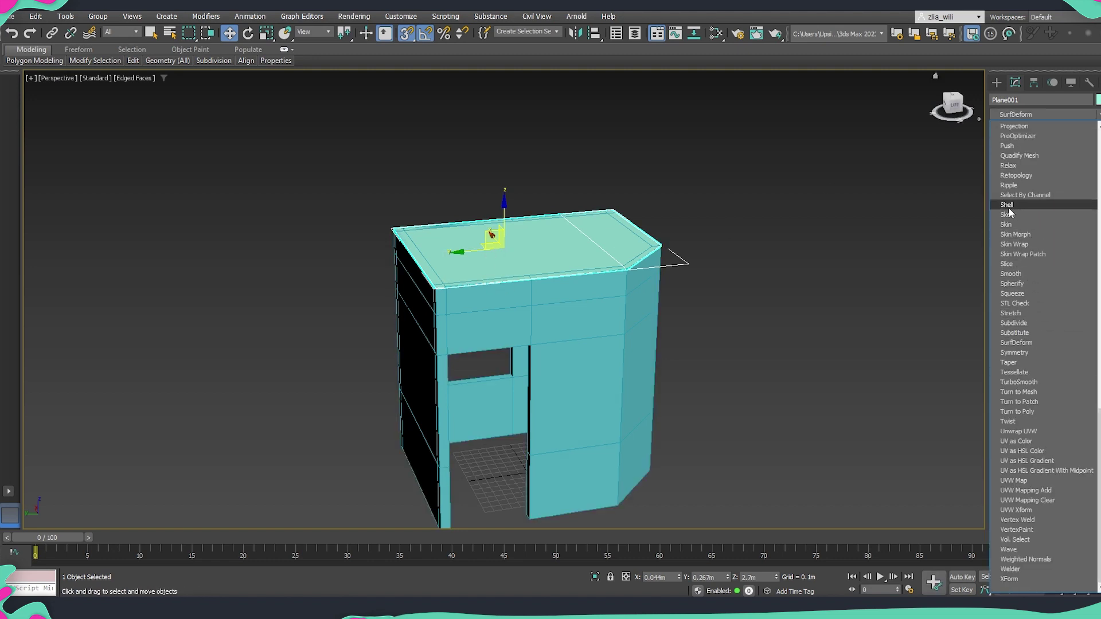
click(1008, 205)
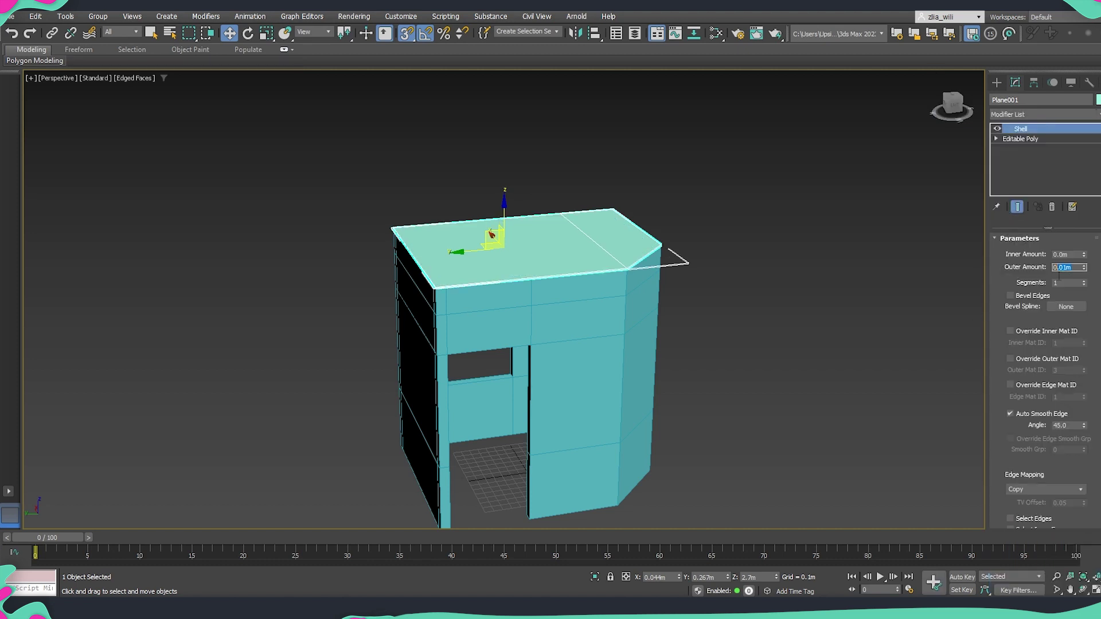
key(Return)
alt+middle_drag(682, 341, 691, 300)
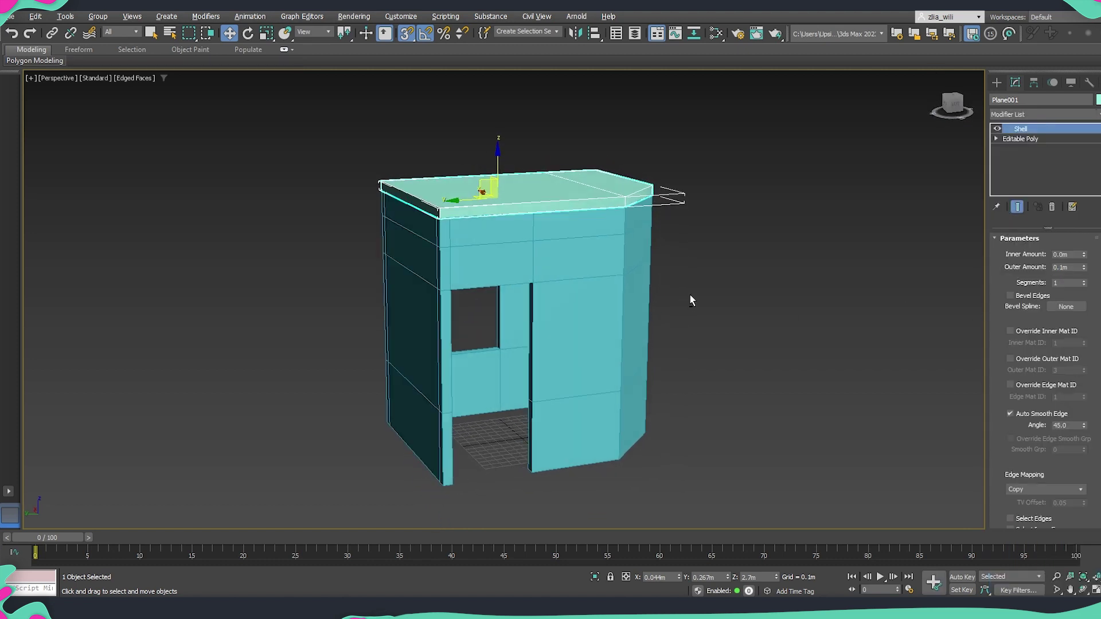
Step: Clone the ceiling slab straight down below the walls as the floor, with snapping off
click(769, 284)
click(545, 189)
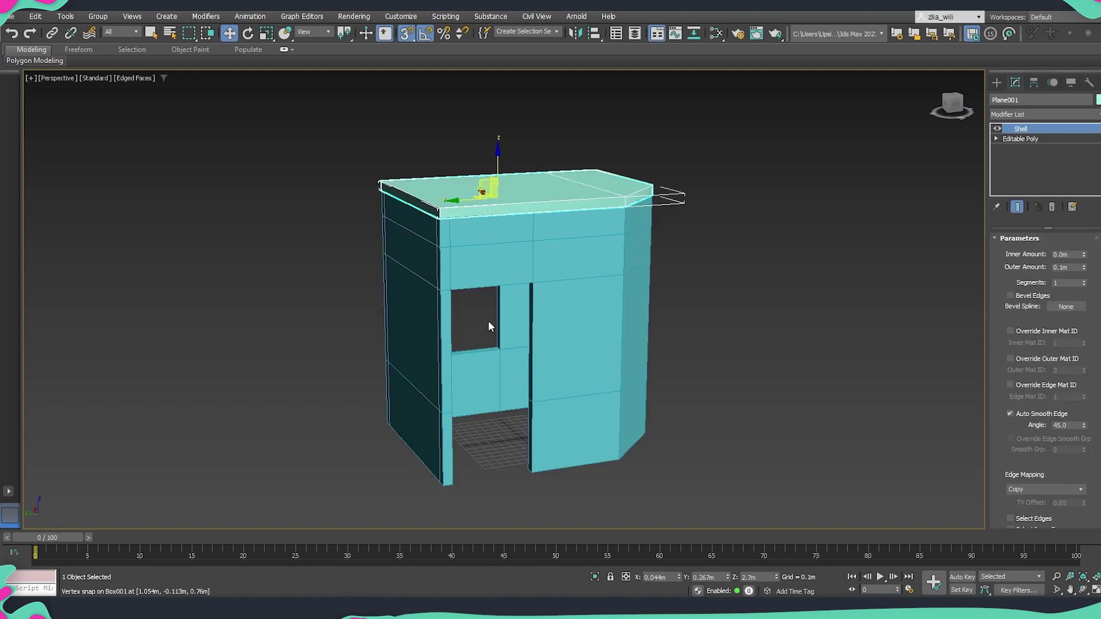
key(s)
middle_drag(487, 359, 481, 287)
shift+drag(491, 108, 482, 443)
click(551, 351)
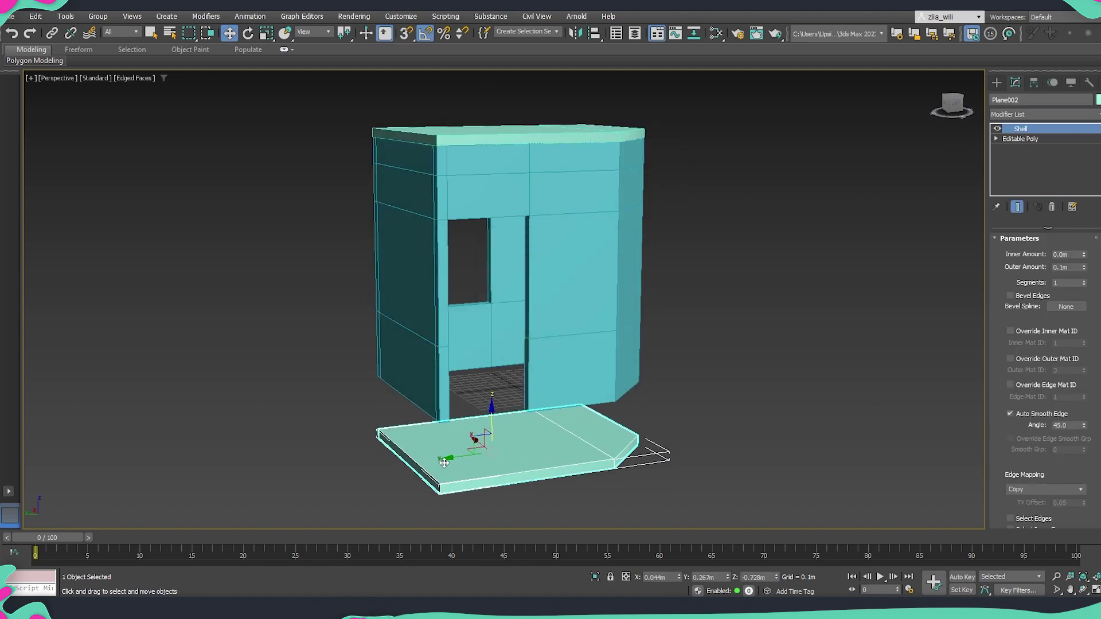
Step: Turn snapping on and raise the floor slab so its upper corner meets the bottom corner of the walls
scroll(436, 485, up, 3)
key(s)
drag(442, 485, 443, 391)
alt+middle_drag(565, 450, 599, 441)
click(728, 441)
scroll(728, 440, down, 2)
mouse_move(728, 441)
middle_down()
mouse_move(656, 459)
mouse_move(779, 454)
mouse_move(657, 456)
mouse_move(732, 450)
mouse_move(725, 431)
mouse_move(718, 438)
mouse_move(717, 398)
middle_up()
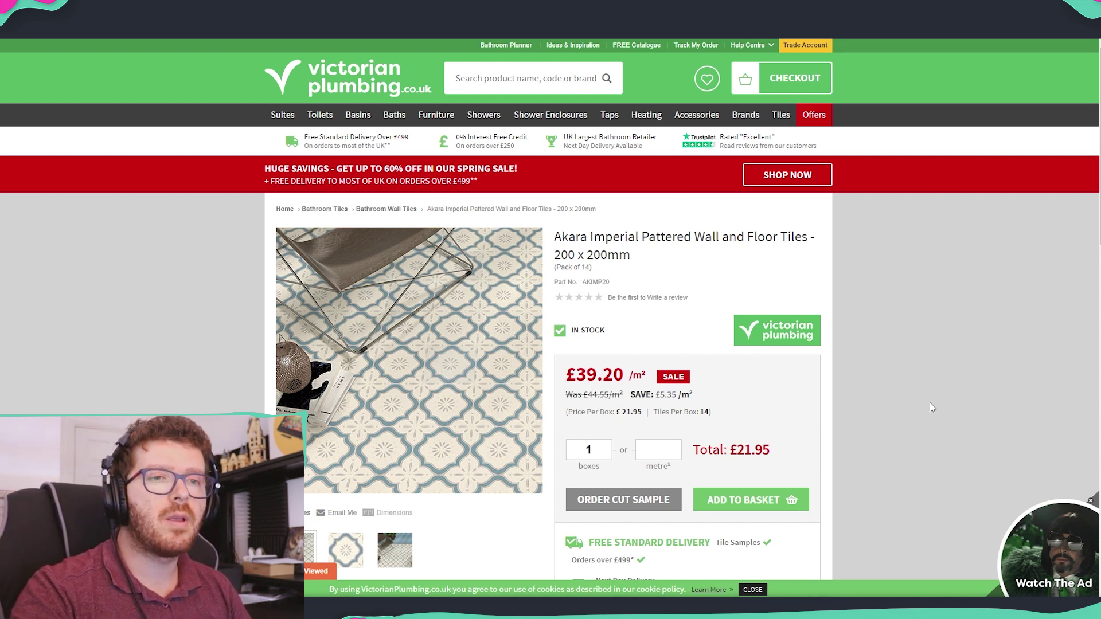
Step: Switch to the Victorian Plumbing product page and look over the Akara Imperial 200 x 200mm wall and floor tiles
scroll(903, 412, down, 2)
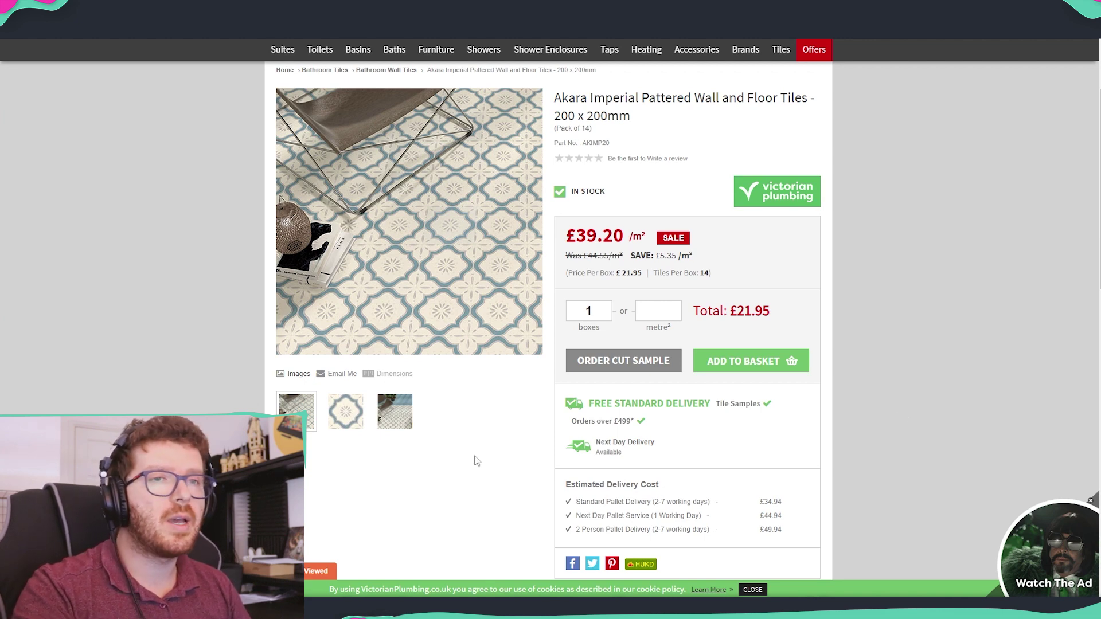
Step: Show the single-tile picture of the Akara Imperial tile on the product page and enlarge it
scroll(977, 415, up, 3)
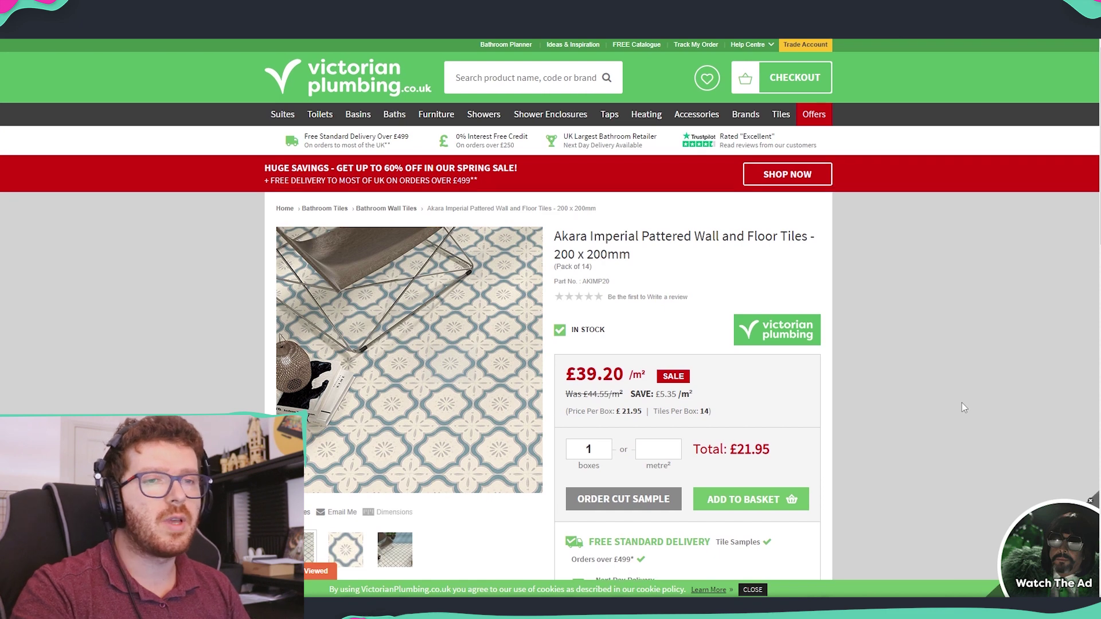
scroll(961, 402, down, 1)
click(347, 493)
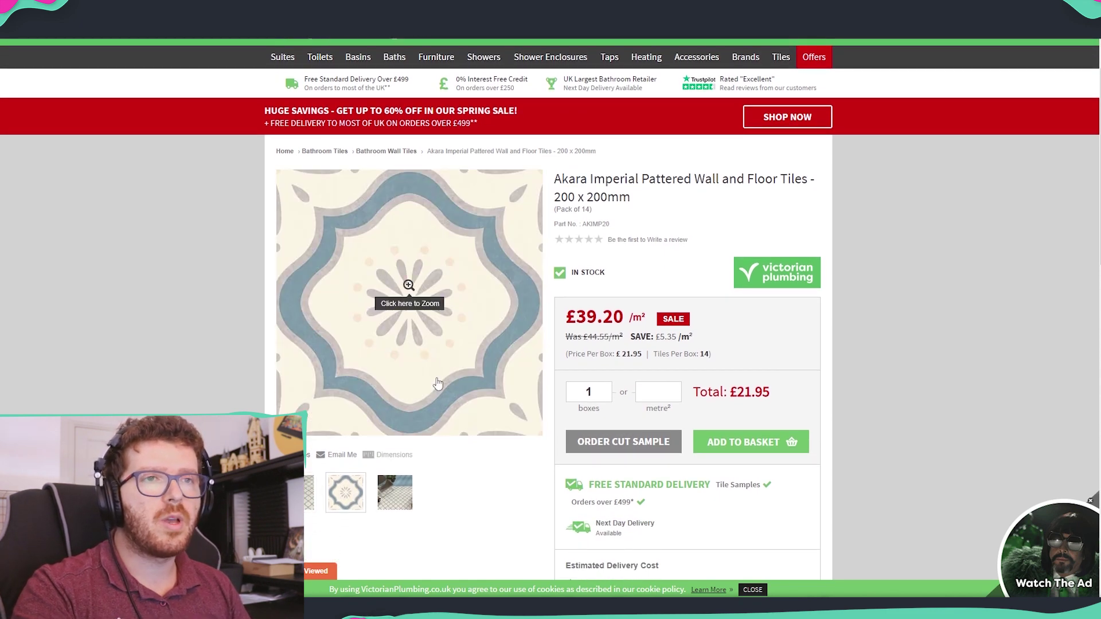
click(445, 340)
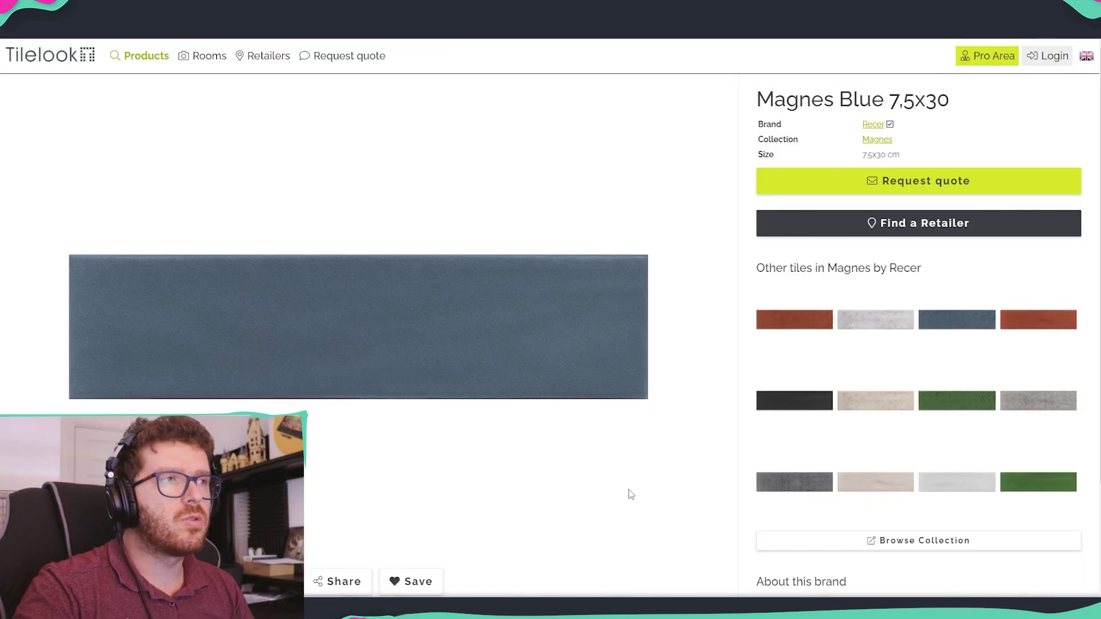
Step: Switch to the Tilelook page of the Magnes Blue tile by Recer and look up the tile's size
scroll(572, 332, down, 3)
scroll(522, 395, up, 3)
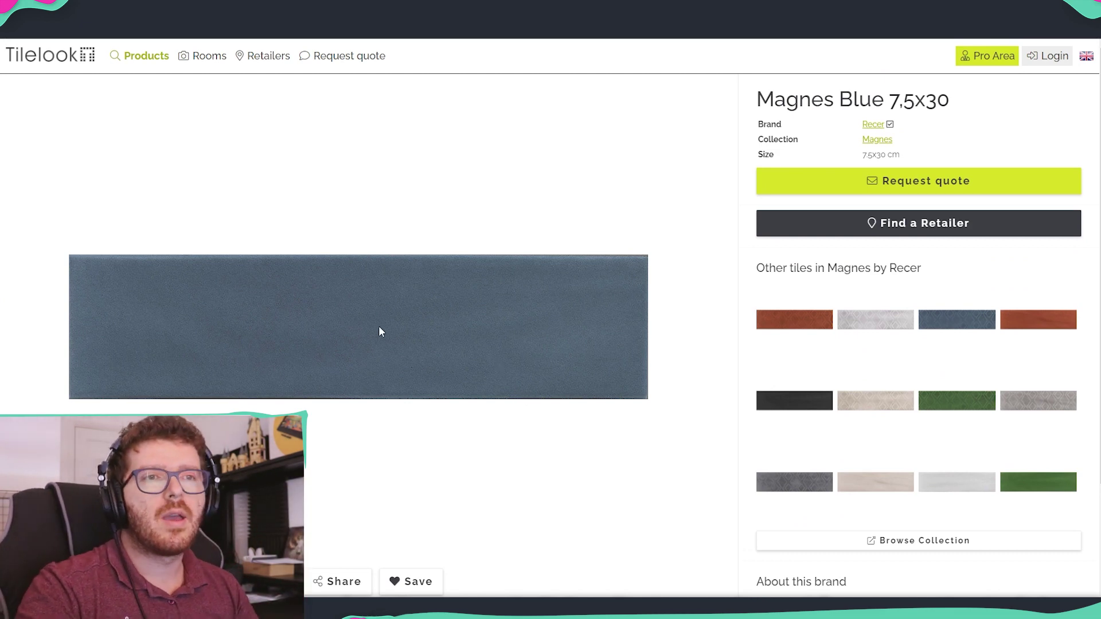
scroll(496, 418, down, 1)
scroll(453, 378, up, 1)
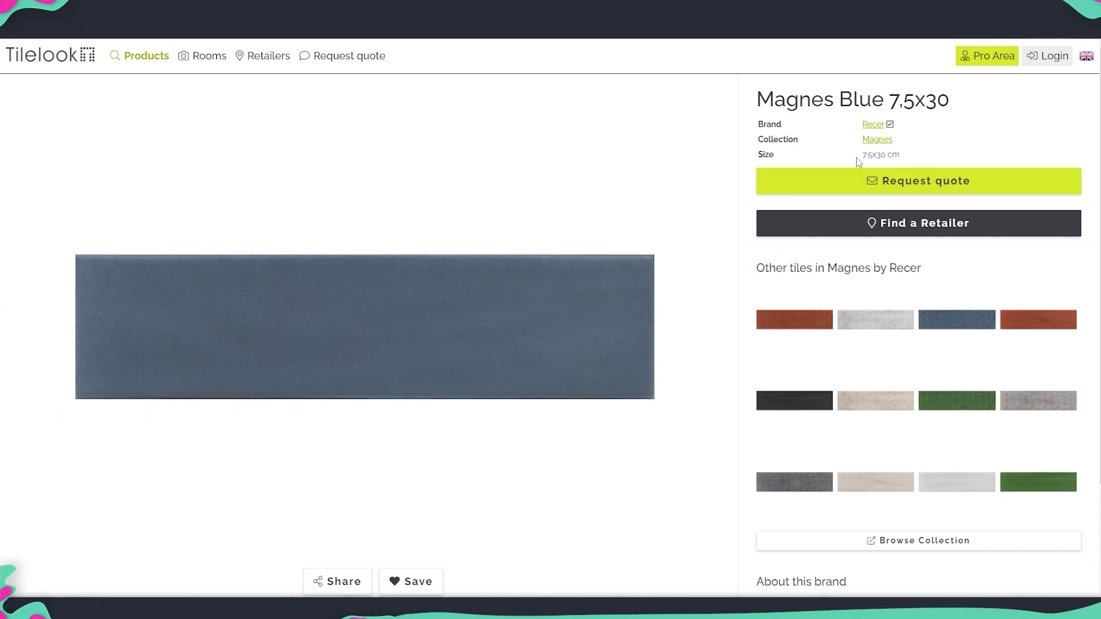
drag(865, 156, 894, 157)
click(915, 157)
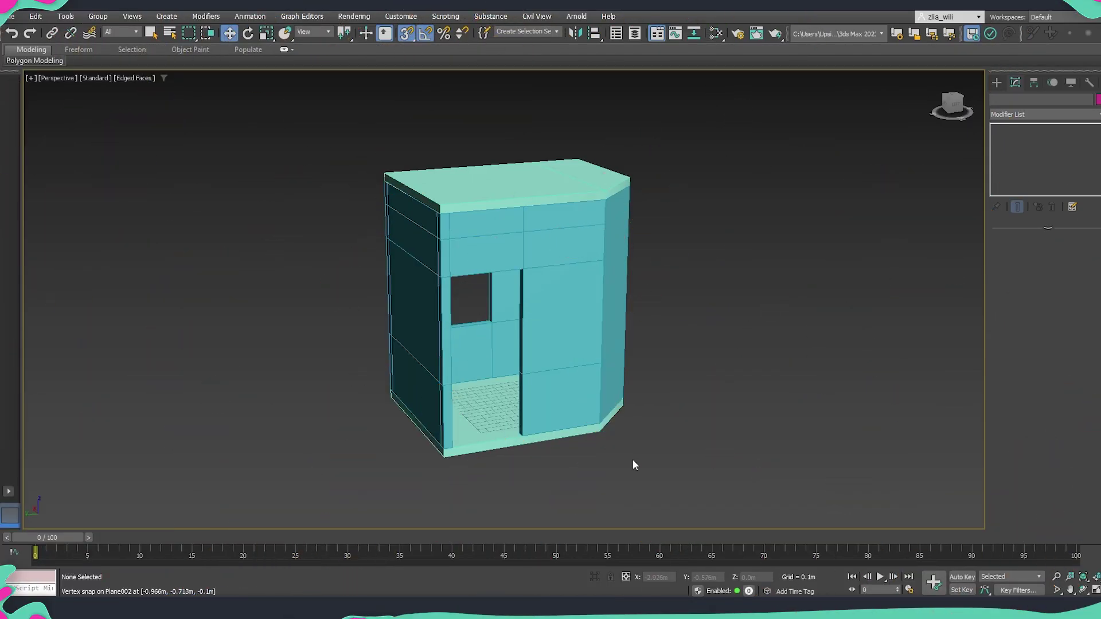
Step: Switch back to 3ds Max and draw a box about 0.28 by 0.3 m and 0.1 m high in front of the doorway
middle_drag(633, 461, 590, 354)
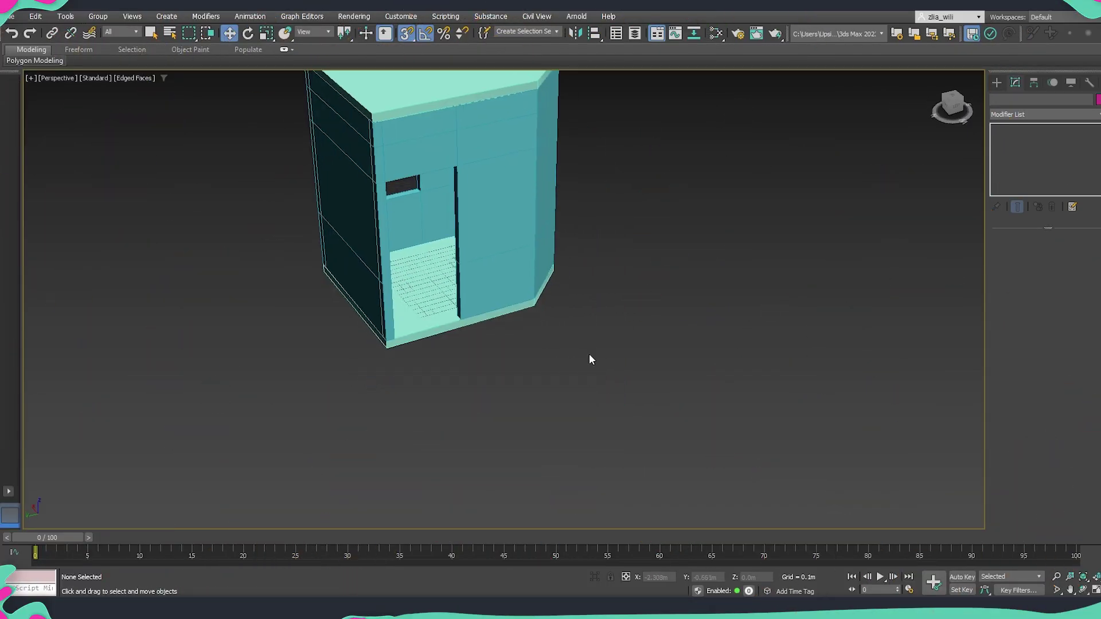
click(997, 81)
click(1018, 159)
drag(442, 381, 457, 386)
scroll(456, 390, up, 3)
scroll(456, 391, up, 2)
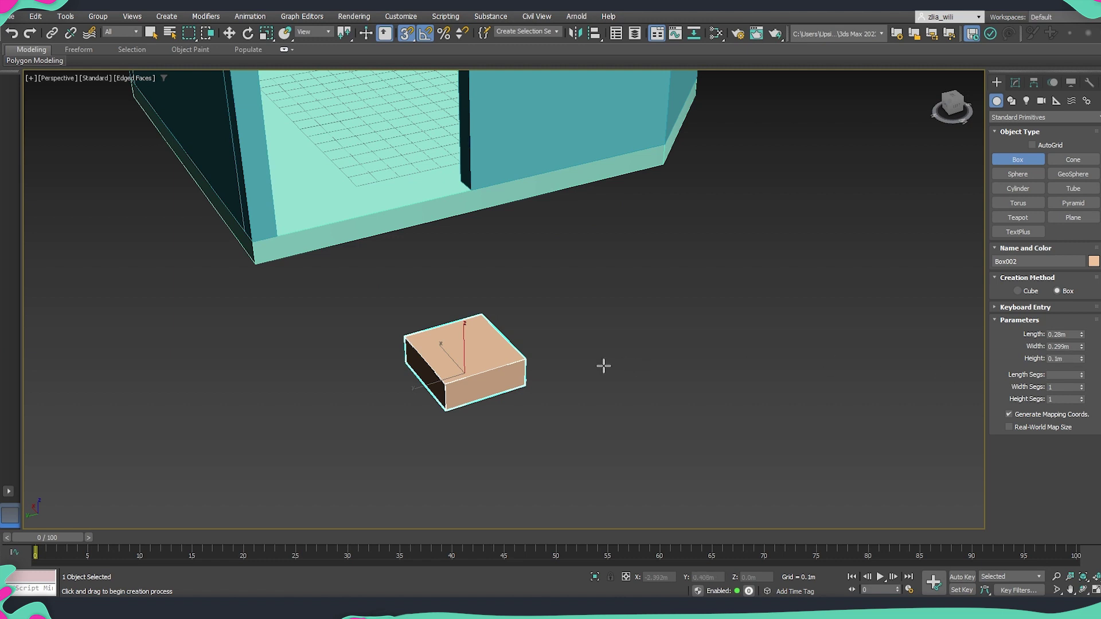
click(503, 355)
key(w)
middle_drag(574, 347, 602, 373)
Step: Set the new box's length and width to 0.2 m and its height to 0.01 m
click(1015, 82)
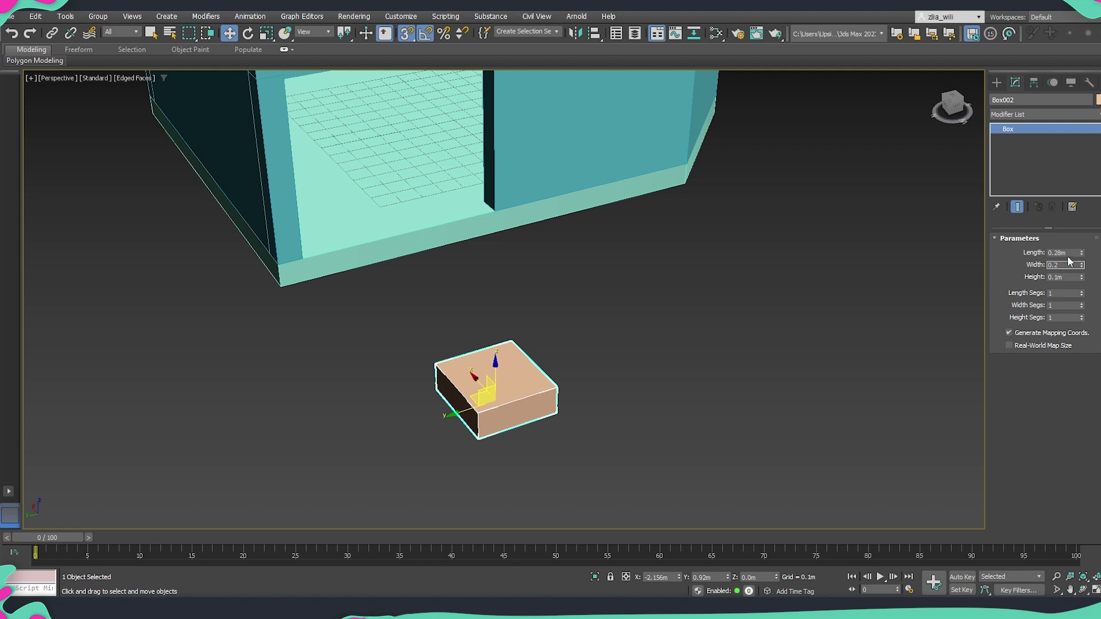
click(1070, 262)
text(0.2)
click(1068, 253)
text(0.2)
key(Return)
middle_drag(617, 376, 618, 336)
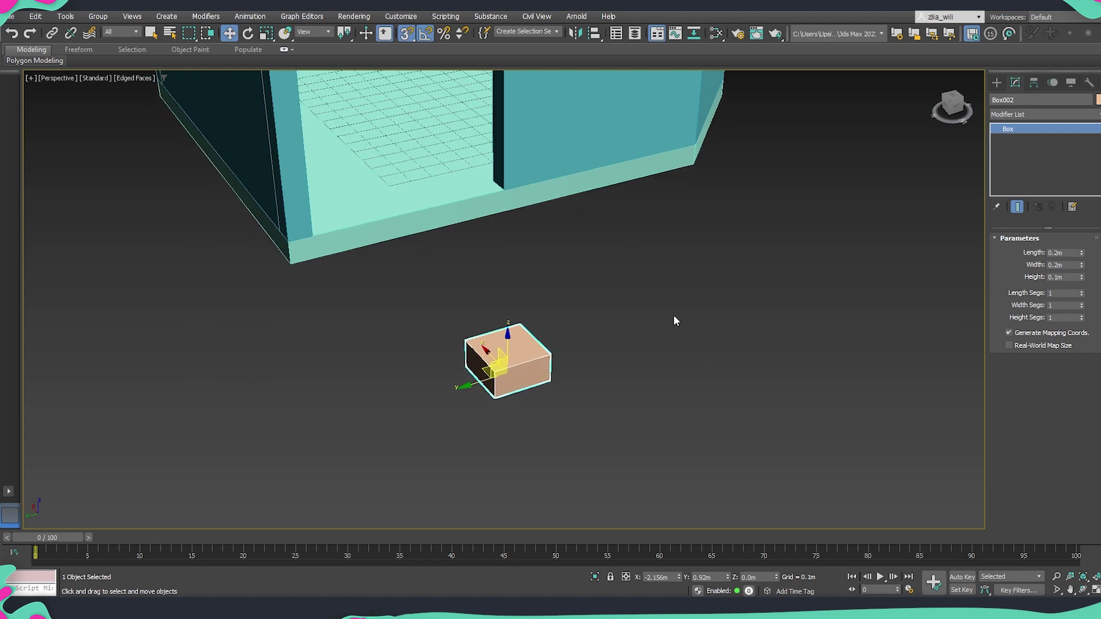
click(1059, 277)
text(0.01)
key(Return)
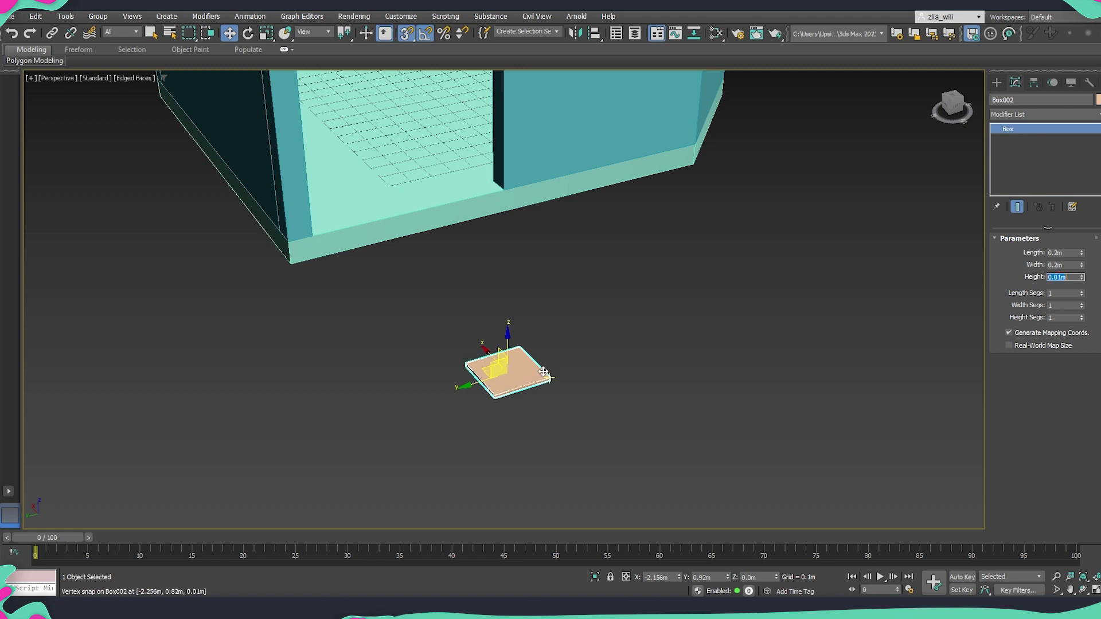
Step: Turn snapping off and clone the square tile sideways along the Y axis, leaving a gap between the two
scroll(514, 386, up, 4)
mouse_move(513, 385)
alt+middle_down()
mouse_move(487, 367)
mouse_move(543, 413)
mouse_move(503, 455)
mouse_move(478, 417)
alt+middle_up()
scroll(487, 369, up, 4)
key(s)
scroll(554, 441, down, 4)
scroll(477, 418, down, 2)
shift+drag(420, 400, 559, 404)
click(558, 354)
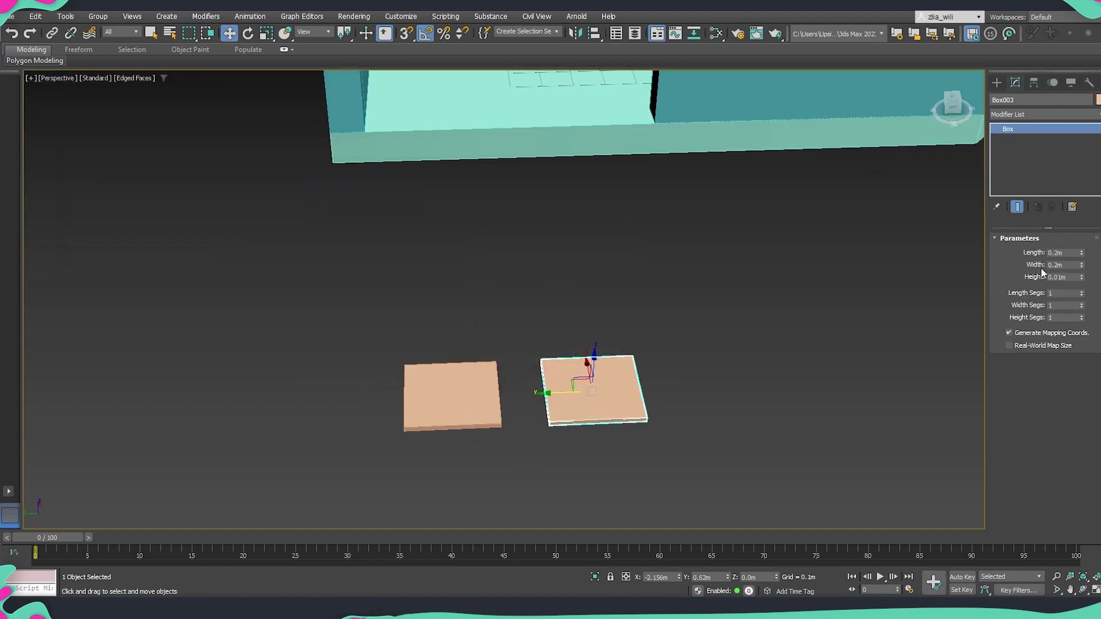
Step: Set the cloned tile's length to 0.075 m and its width to 0.3 m
middle_drag(729, 368, 676, 390)
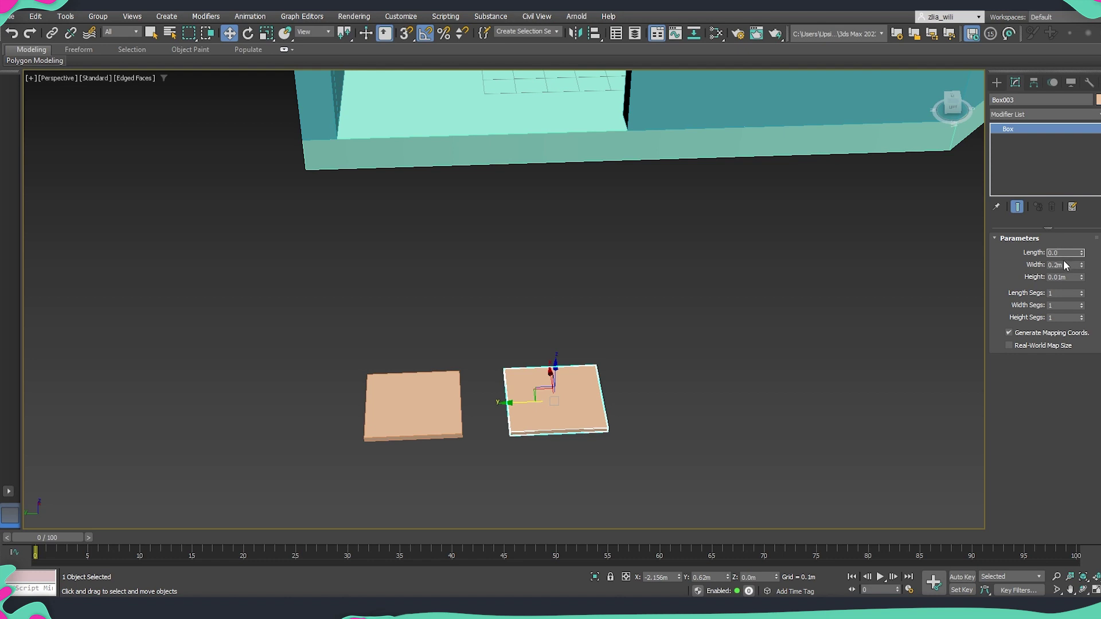
text(75)
key(Return)
double_click(1054, 266)
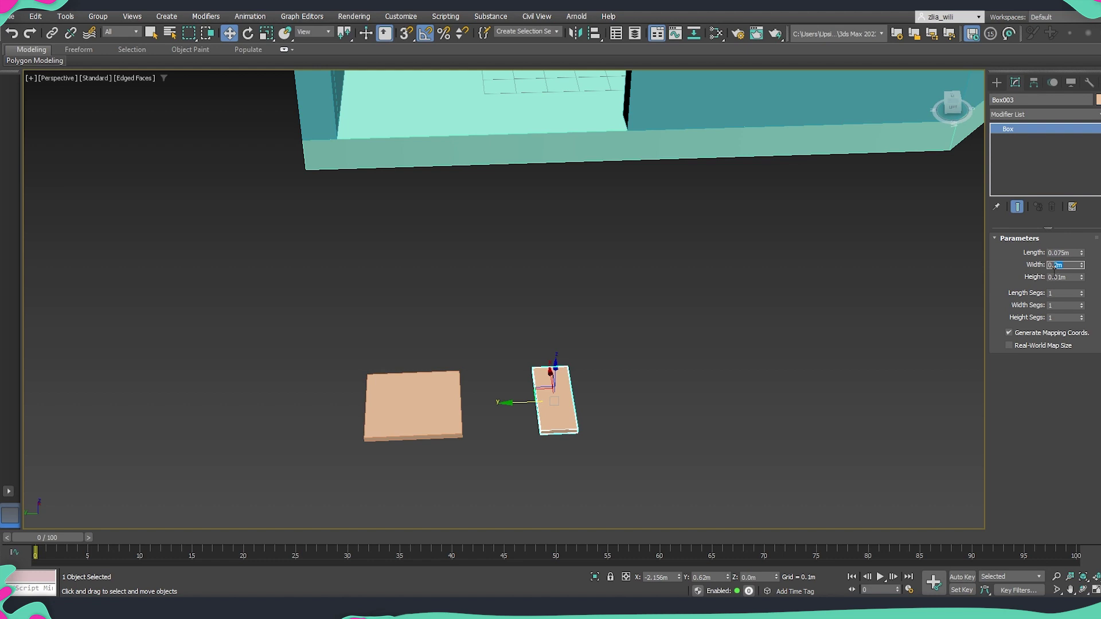
text(0.3)
key(Return)
alt+middle_drag(670, 352, 596, 355)
middle_drag(531, 365, 542, 395)
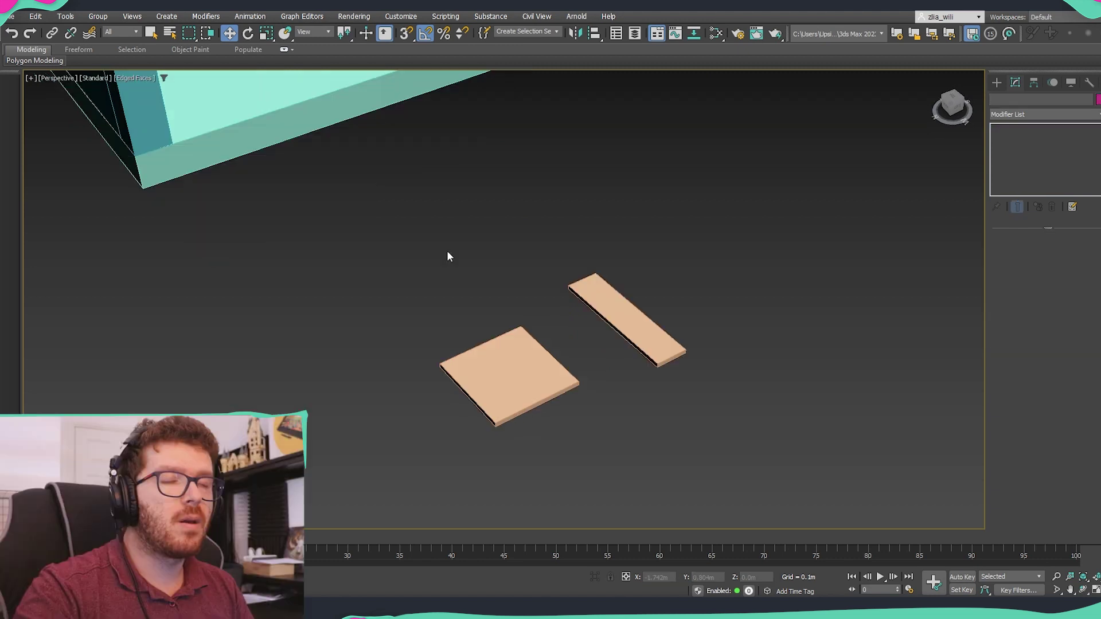
drag(447, 250, 607, 420)
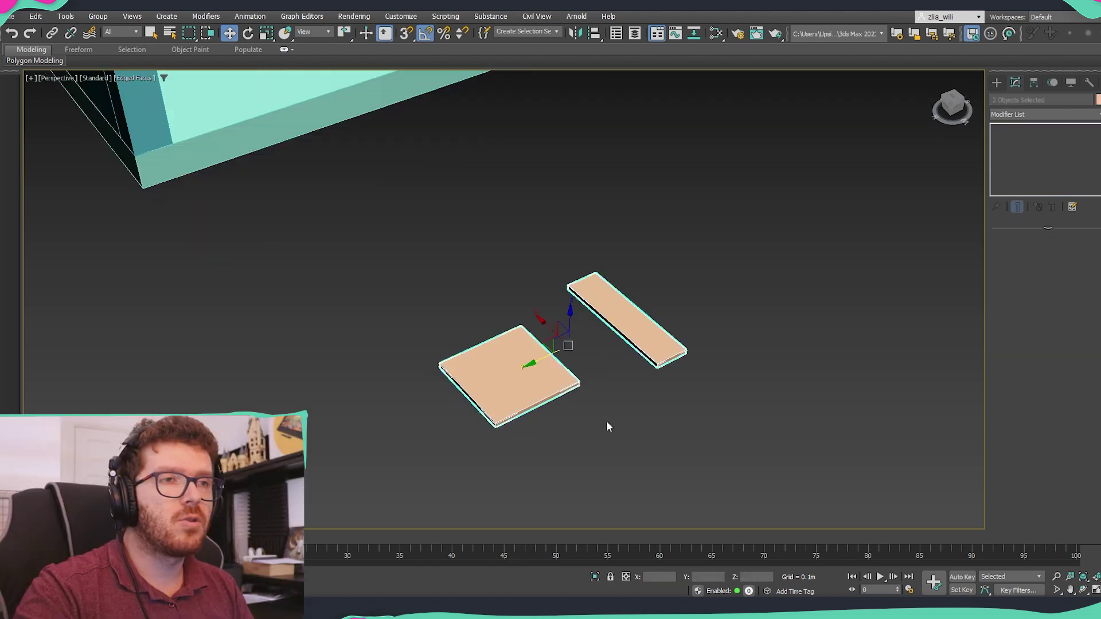
click(607, 422)
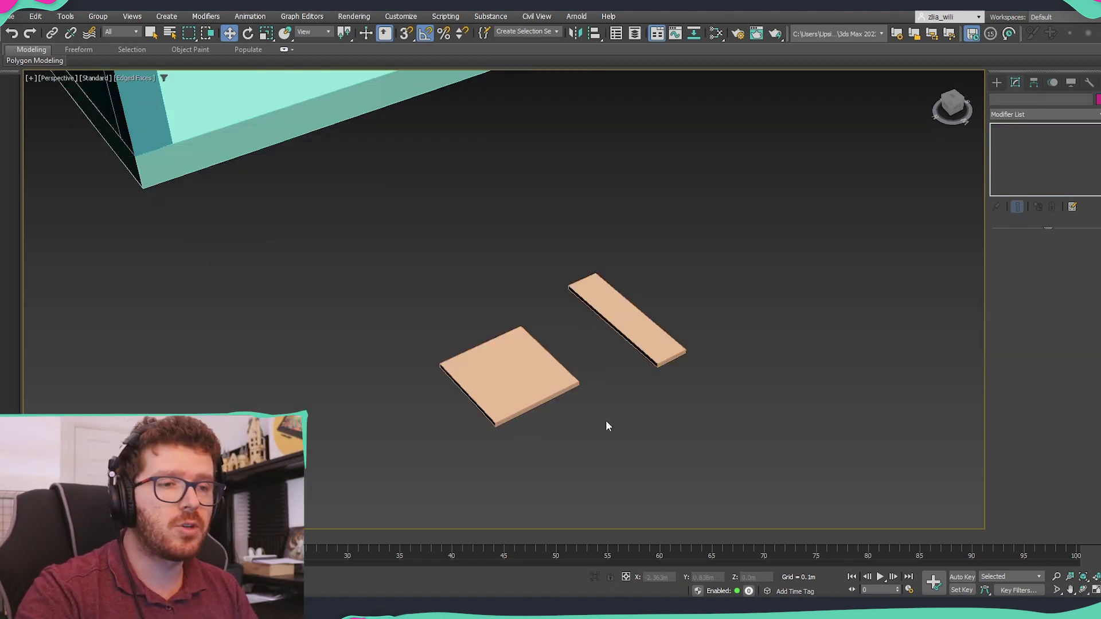
Step: Change the renderer in the render setup from Arnold to Scanline Renderer
key(F10)
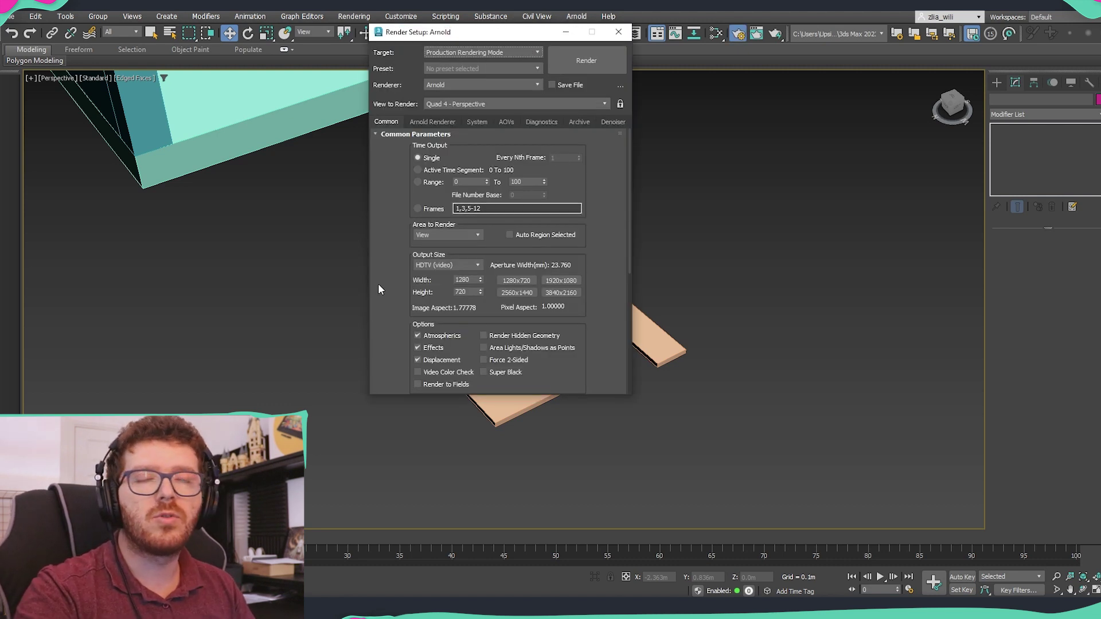
click(455, 86)
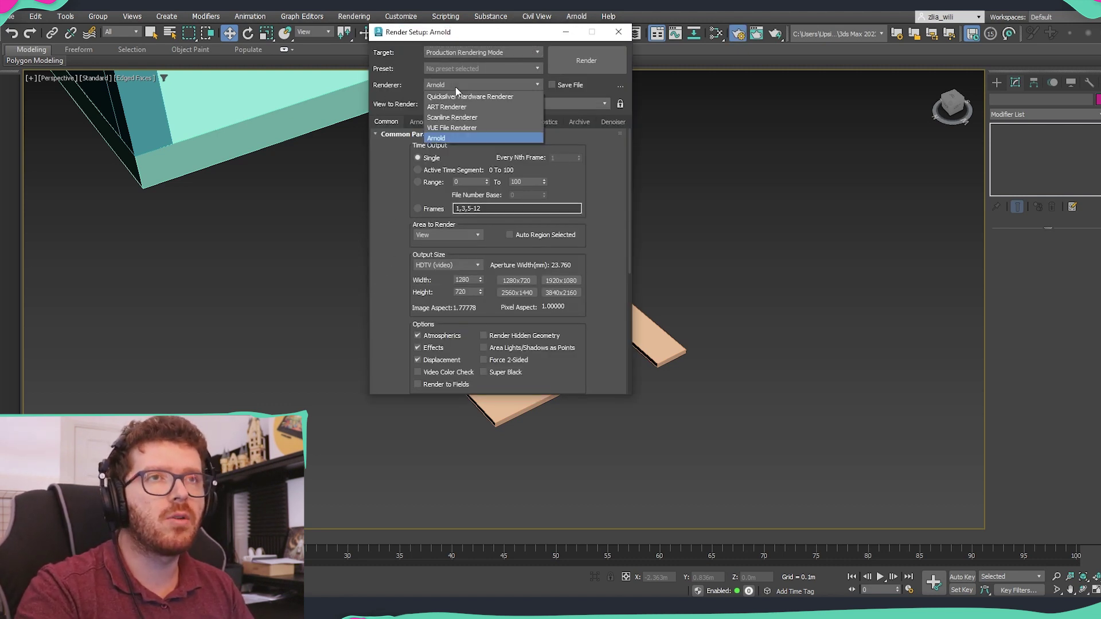
click(450, 118)
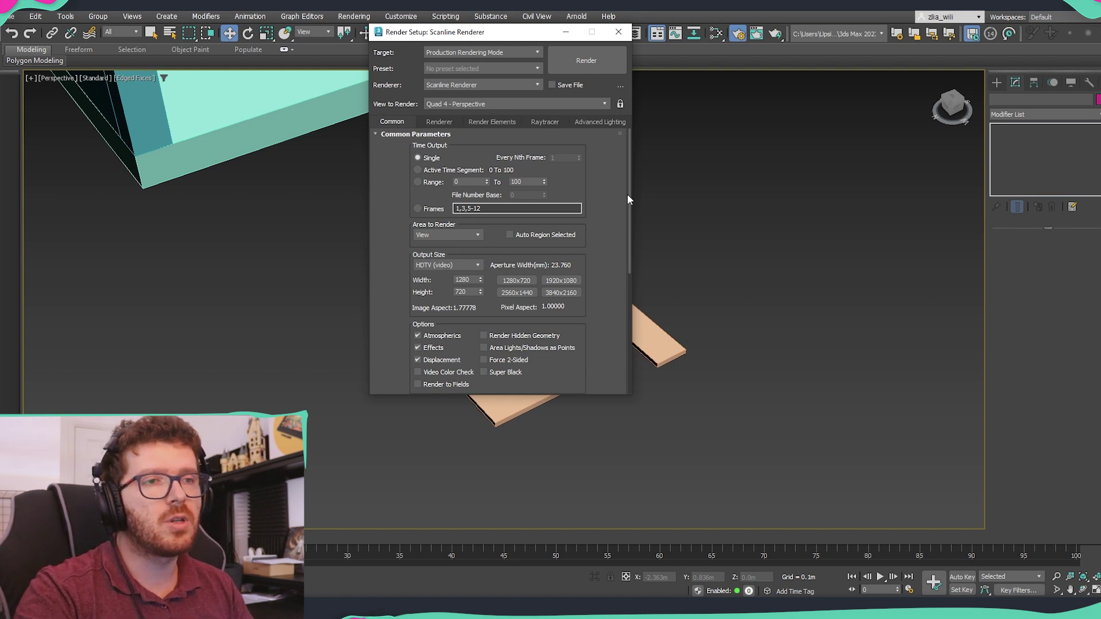
click(624, 33)
scroll(660, 258, up, 3)
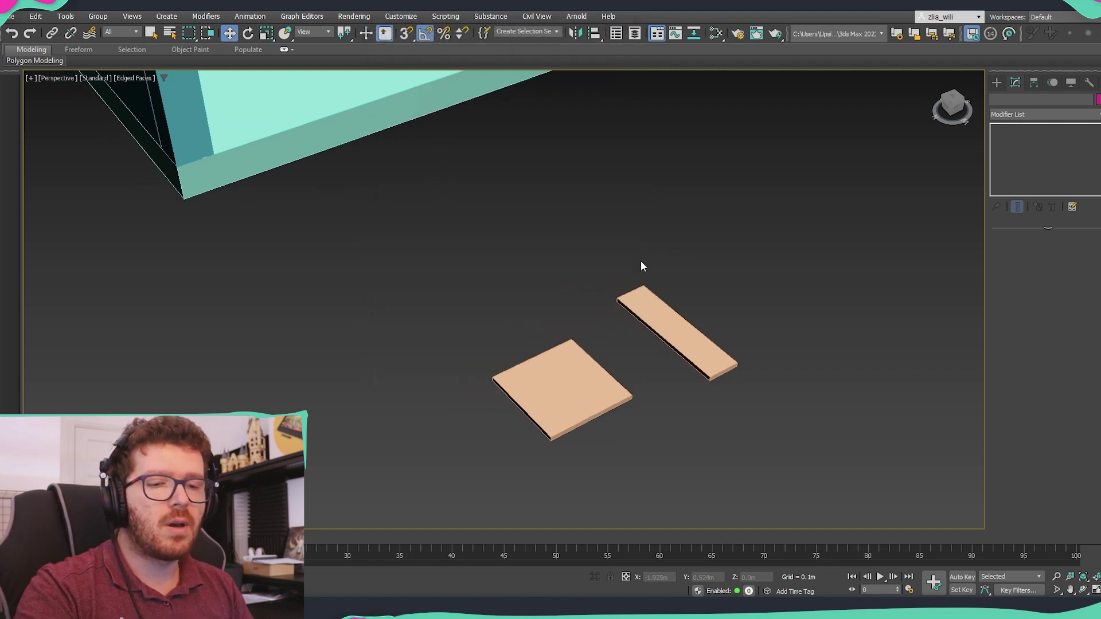
Step: Open the Slate Material Editor and add a Standard (Legacy) material with its parameters shown
key(m)
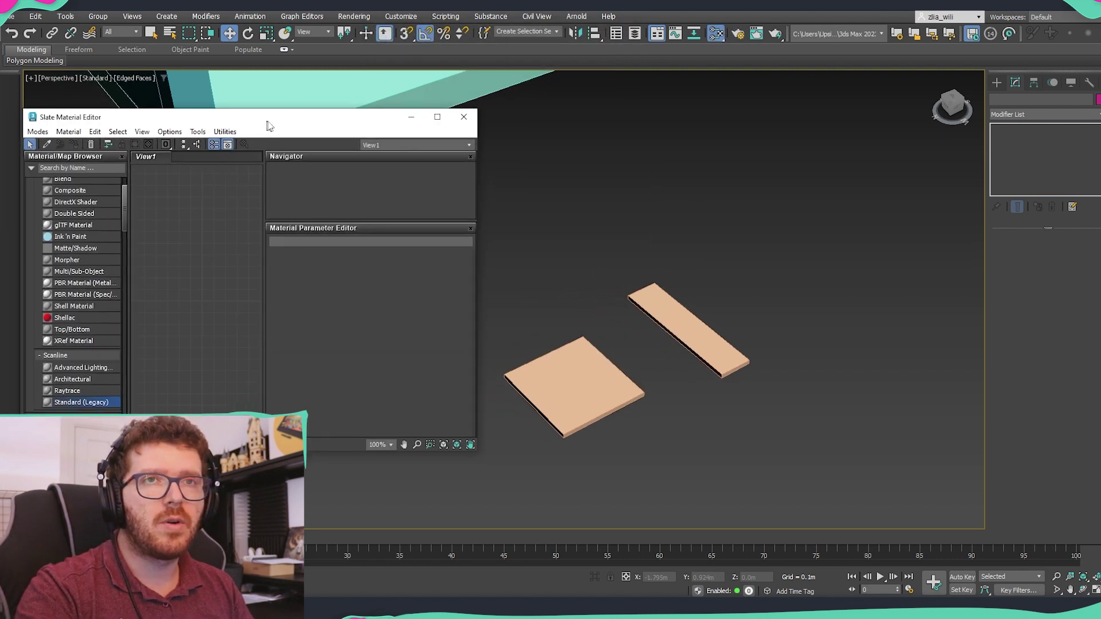
drag(267, 122, 285, 116)
drag(179, 224, 252, 240)
double_click(252, 239)
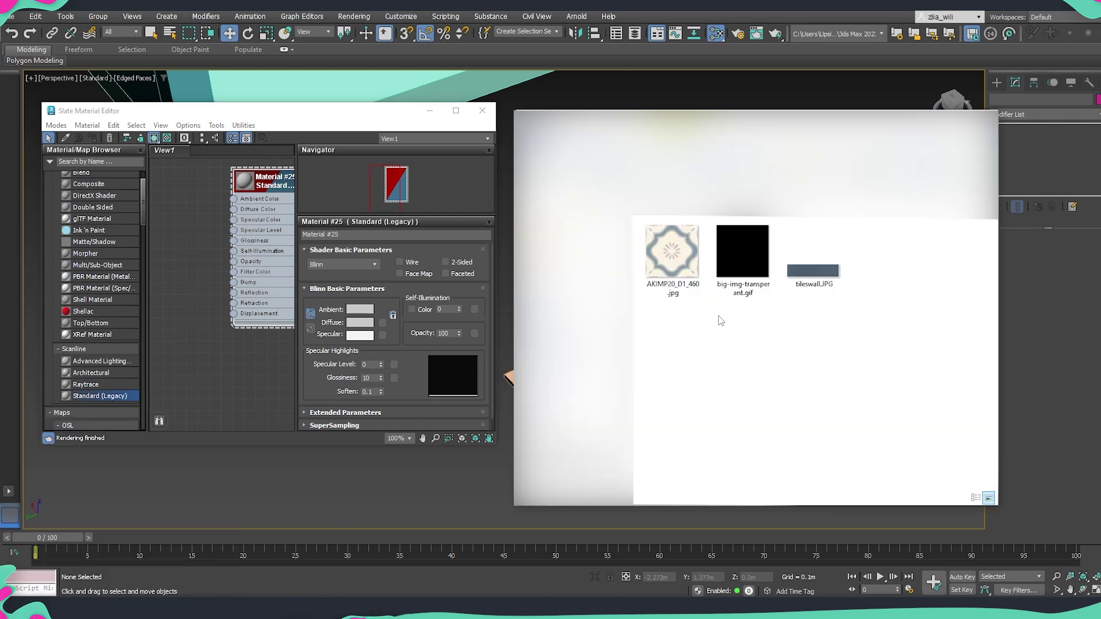
Step: Load AKIMP20_D1_460.jpg and tileswall.JPG from the texture folder as bitmaps in the material view
drag(672, 253, 182, 196)
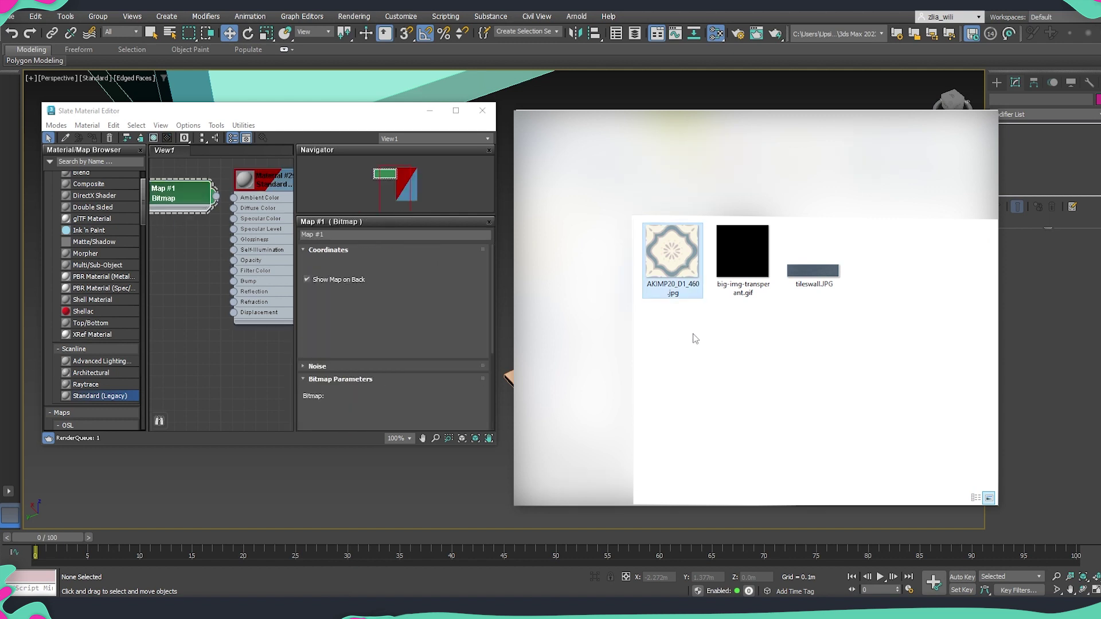
drag(809, 281, 174, 378)
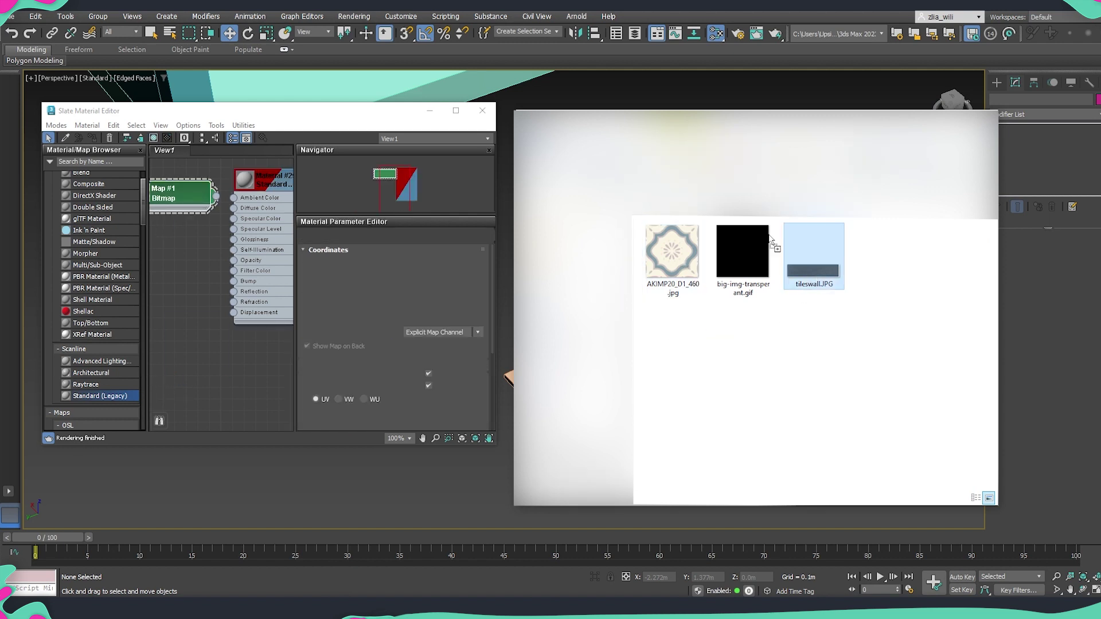
drag(771, 241, 232, 346)
scroll(234, 352, down, 2)
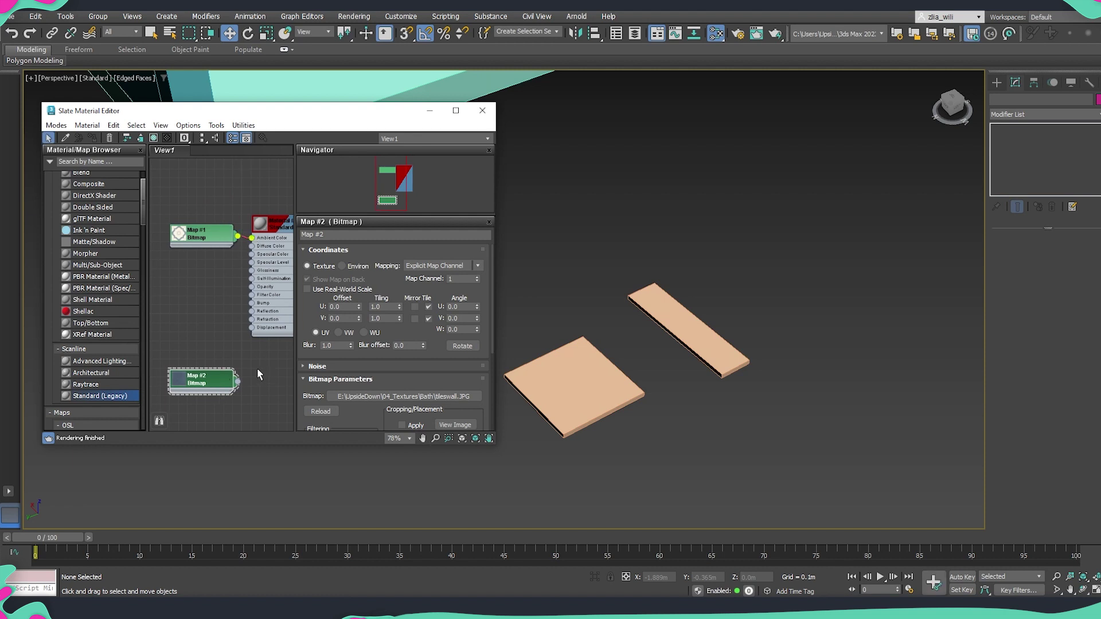
Step: Add a second Standard (Legacy) material and connect each tile bitmap to the Diffuse Color of its own material
drag(274, 372, 282, 365)
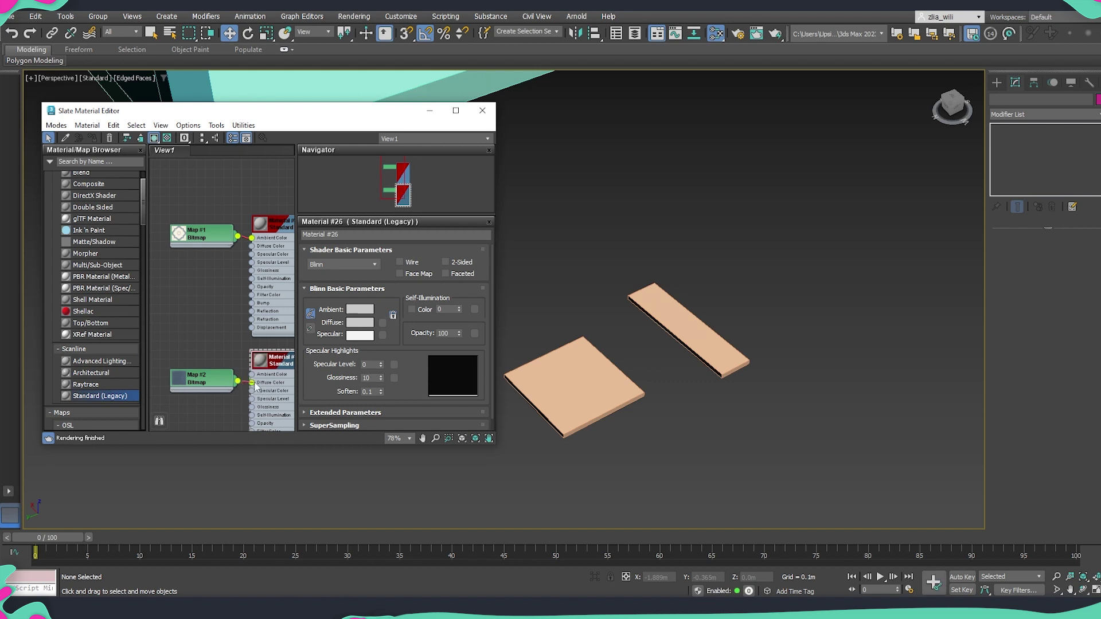
scroll(254, 252, up, 4)
right_click(250, 232)
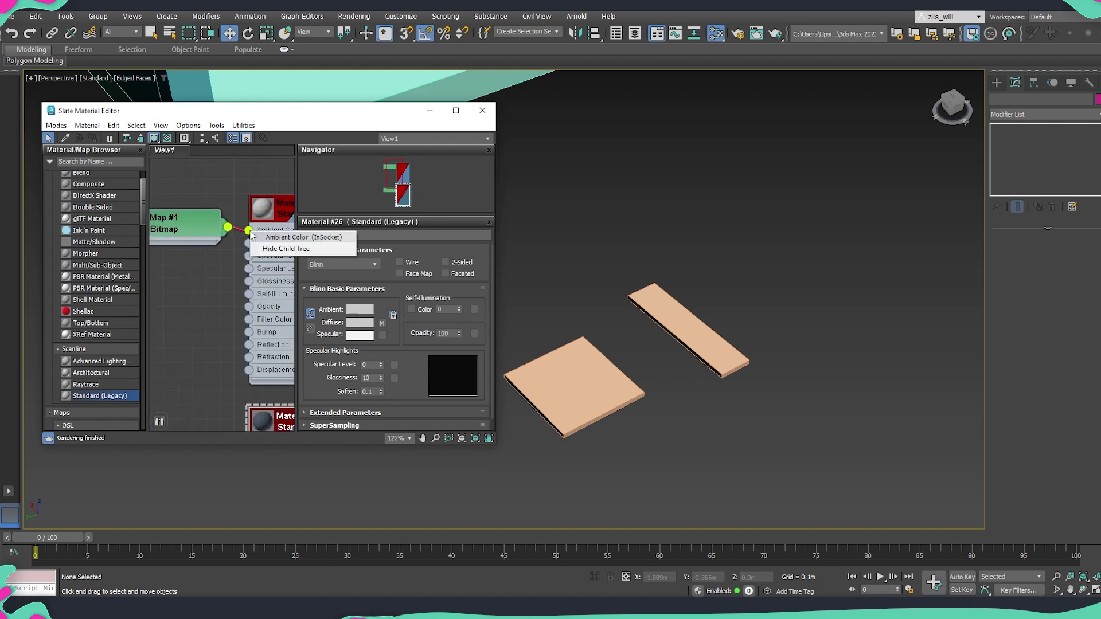
click(240, 251)
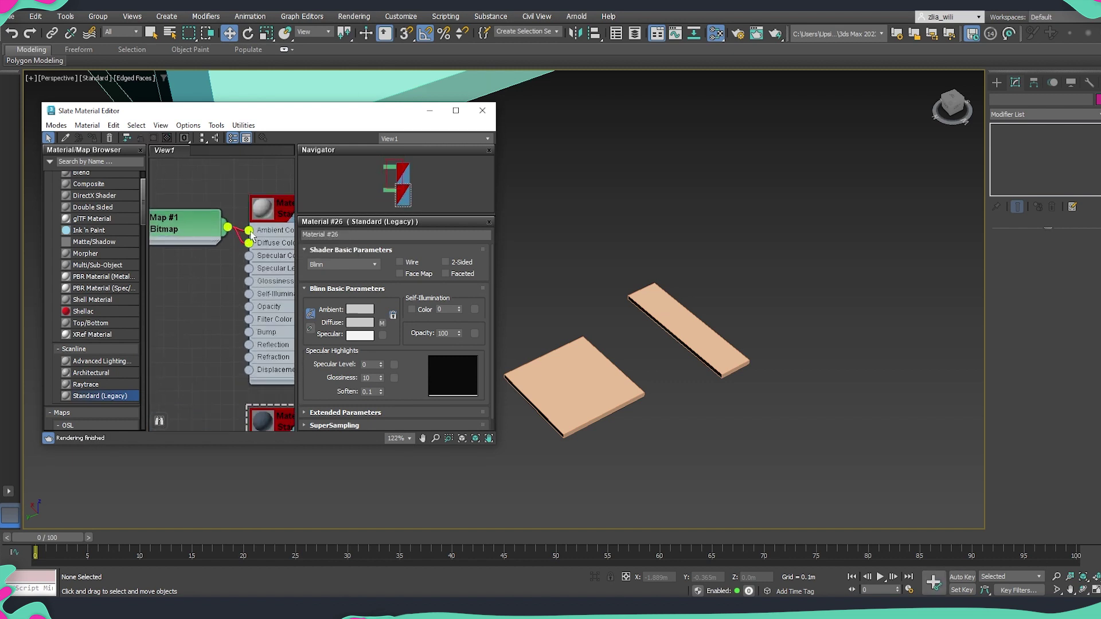
scroll(254, 327, down, 2)
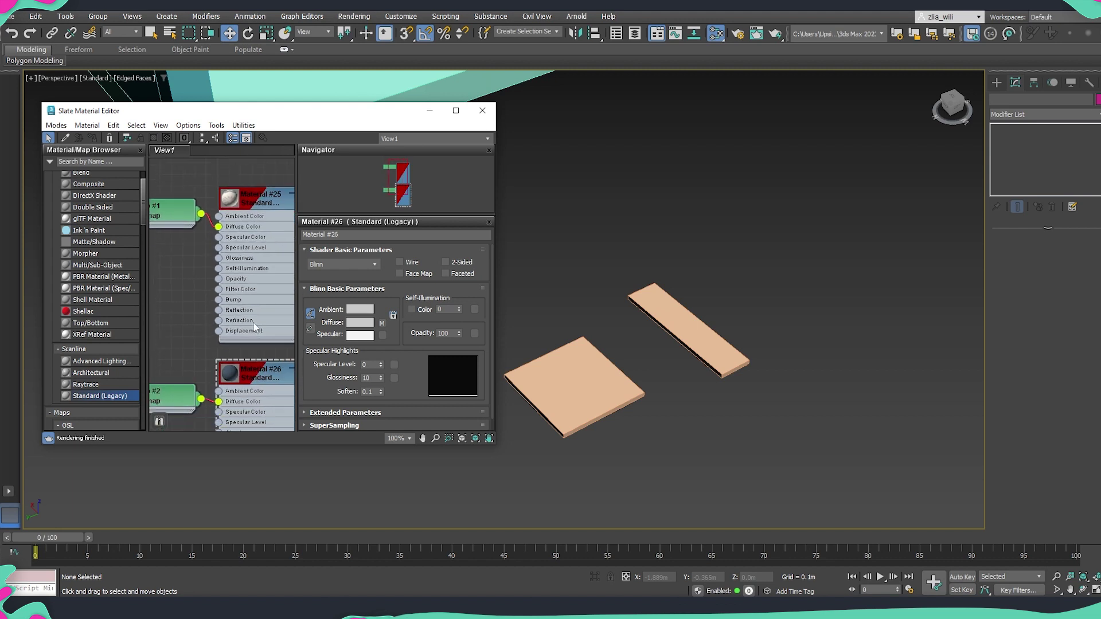
scroll(254, 323, down, 1)
Step: Assign the patterned material to the square tile and the blue material to the narrow tile
click(549, 390)
double_click(272, 219)
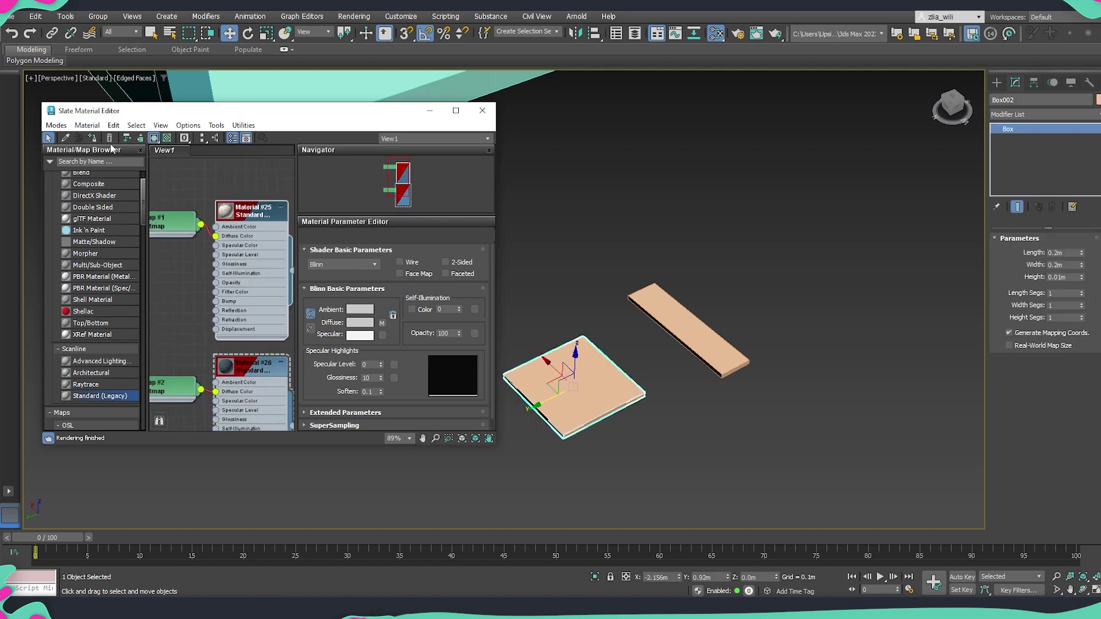
click(94, 139)
click(697, 324)
middle_drag(207, 327, 217, 285)
double_click(233, 314)
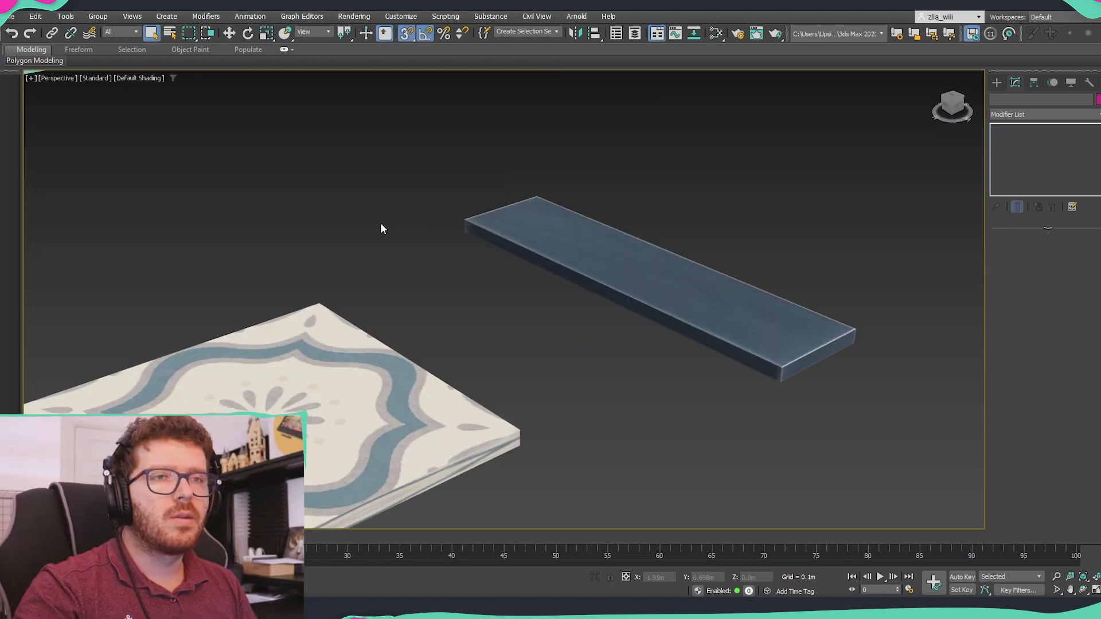
Step: Select the square tile, display edged faces and examine how the texture maps onto the tile's top and sides
scroll(381, 226, up, 3)
alt+middle_drag(475, 253, 447, 289)
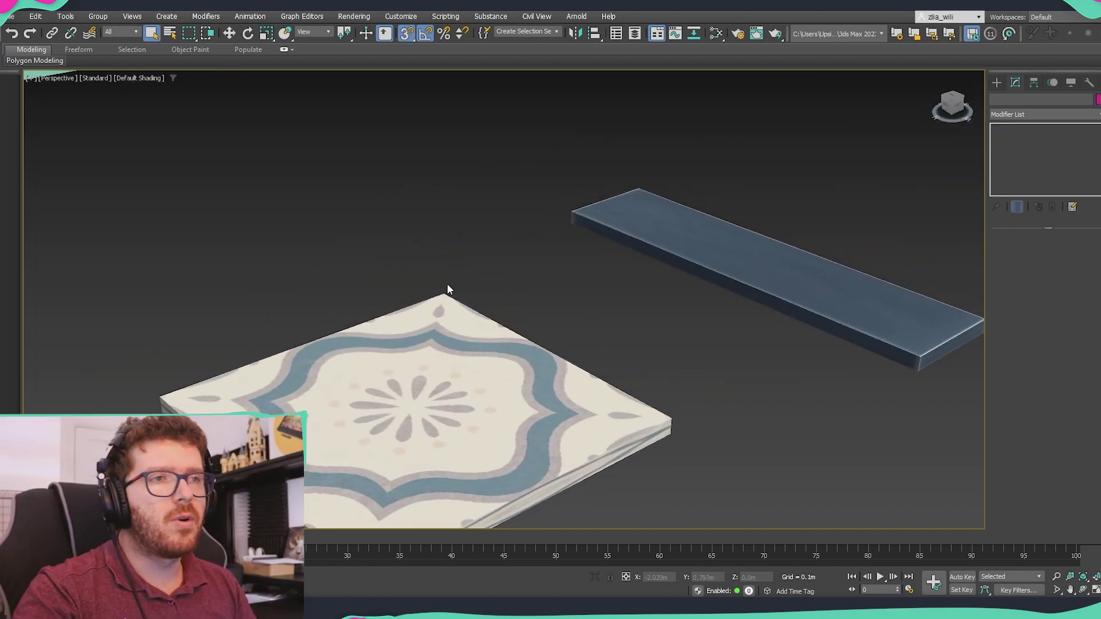
click(584, 410)
mouse_move(752, 423)
alt+middle_down()
mouse_move(712, 398)
mouse_move(759, 356)
mouse_move(654, 377)
mouse_move(738, 332)
mouse_move(614, 363)
mouse_move(620, 394)
alt+middle_up()
key(F4)
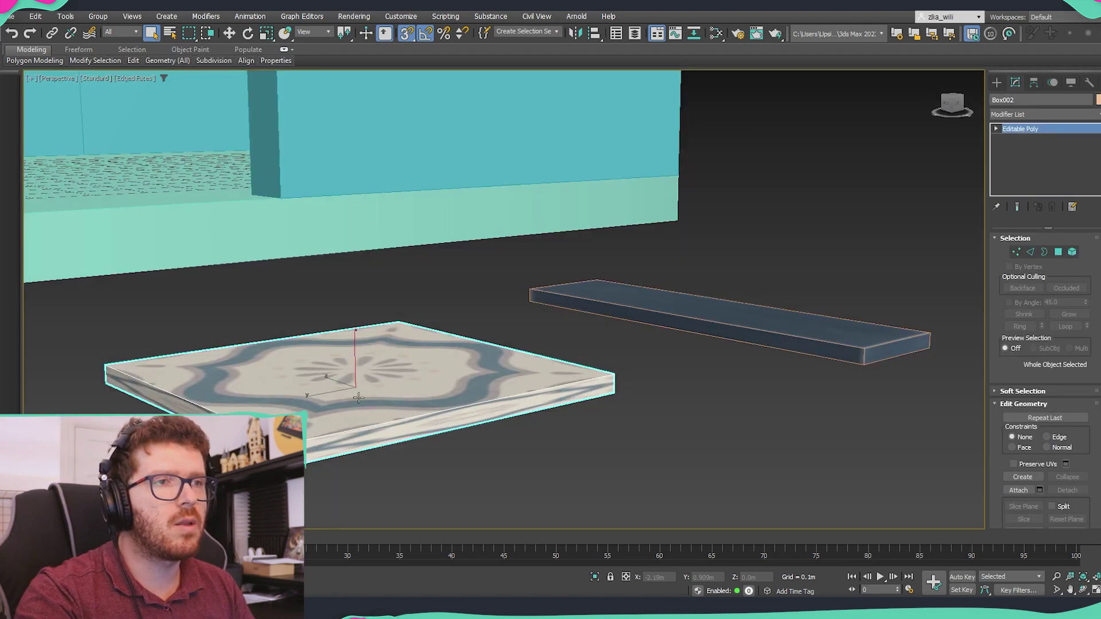
scroll(465, 392, up, 3)
scroll(493, 401, down, 3)
scroll(528, 410, up, 1)
middle_drag(528, 410, 563, 374)
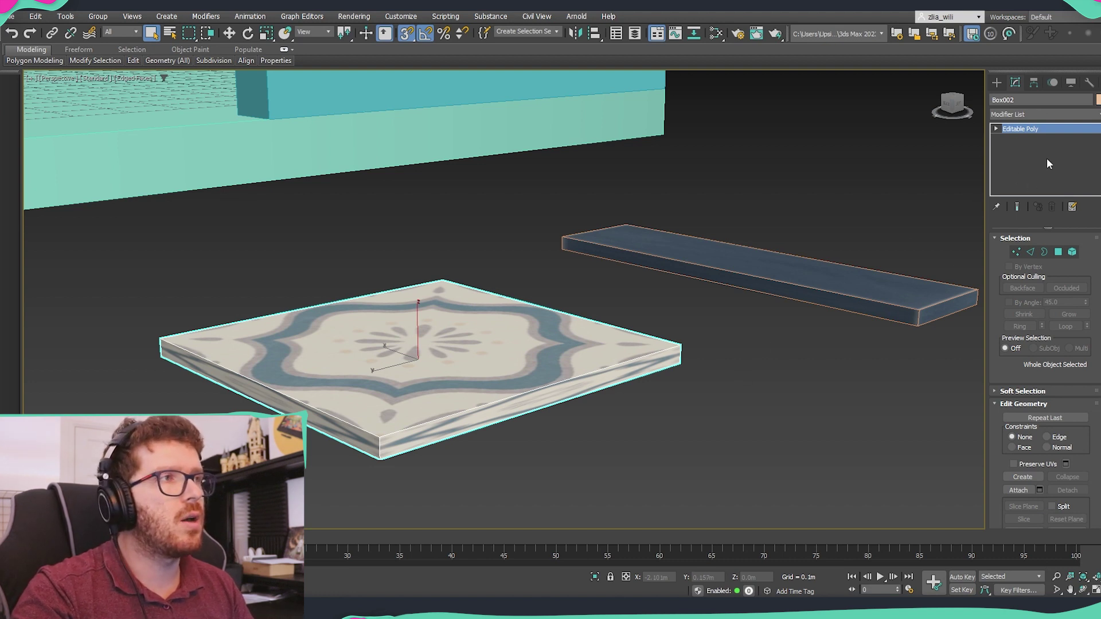
Step: Add an Edit Poly modifier to the square patterned tile and select all of its edges
click(1084, 114)
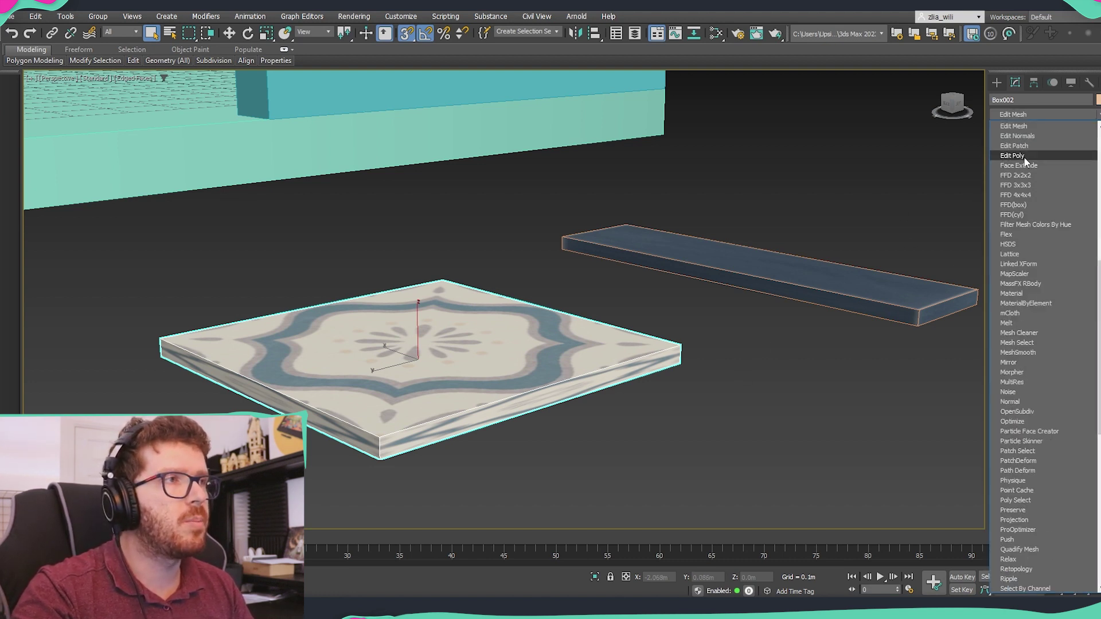
click(1021, 155)
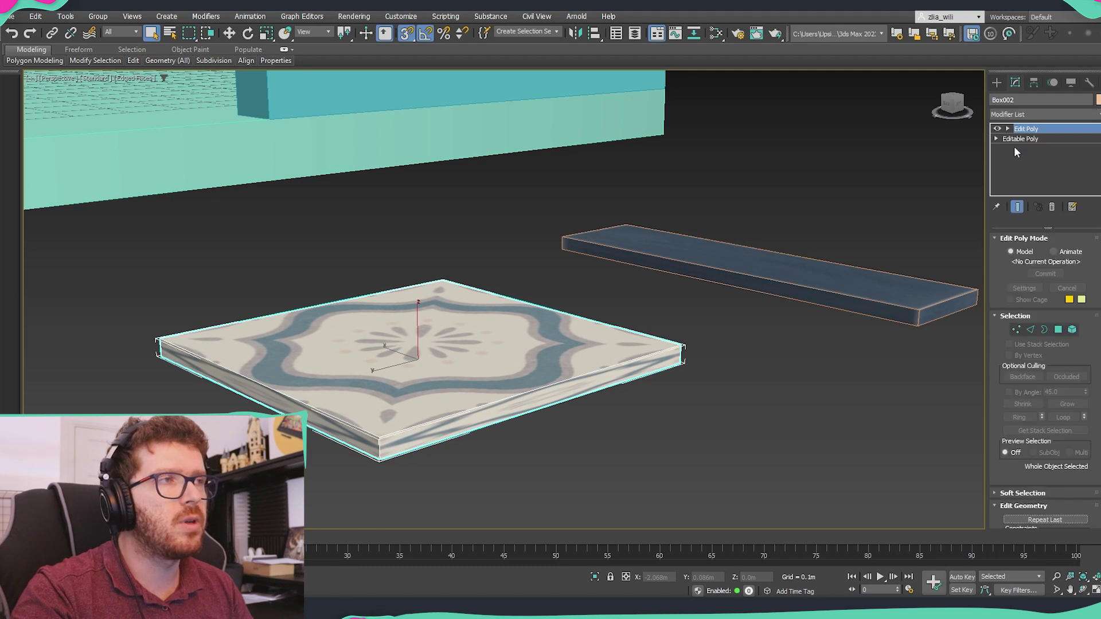
key(2)
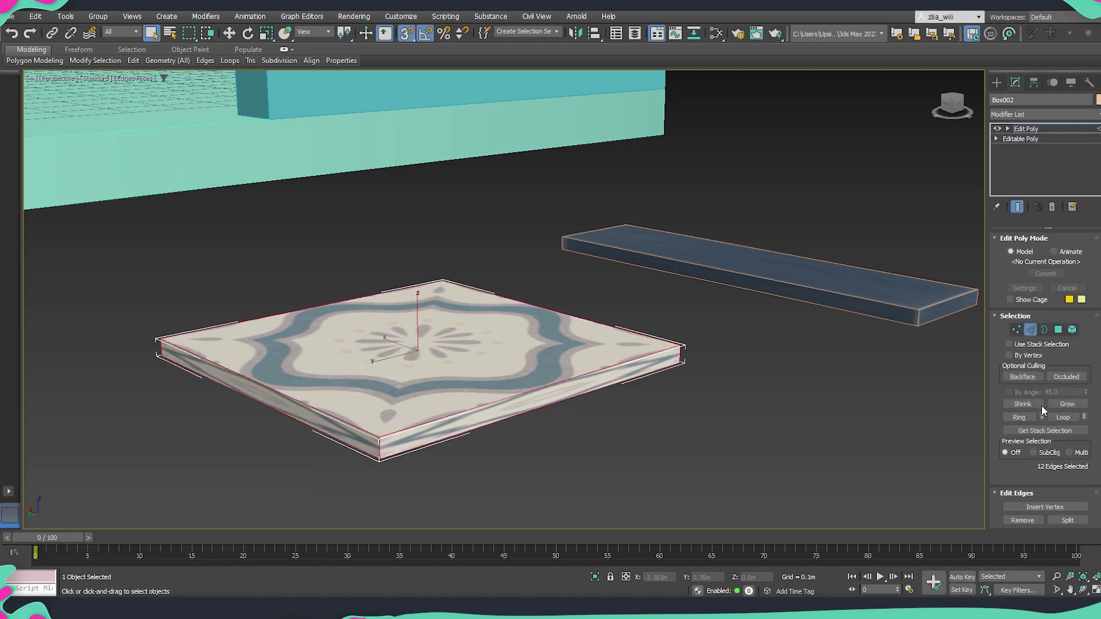
Step: Chamfer the square tile's selected edges by 0.001 m with 2 segments
scroll(1014, 436, down, 5)
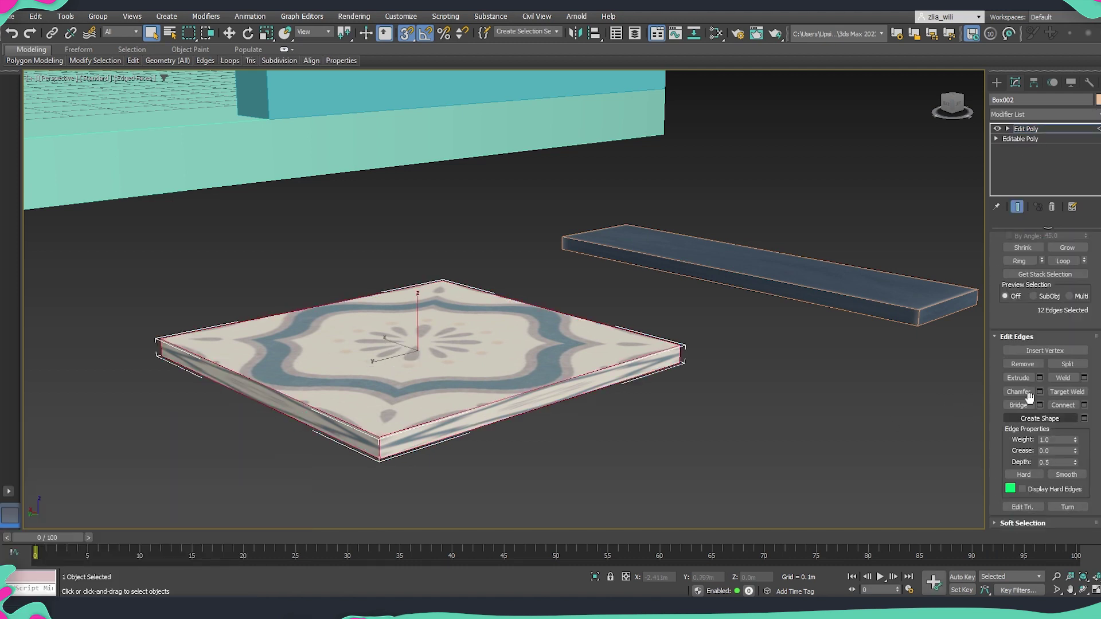
click(1040, 391)
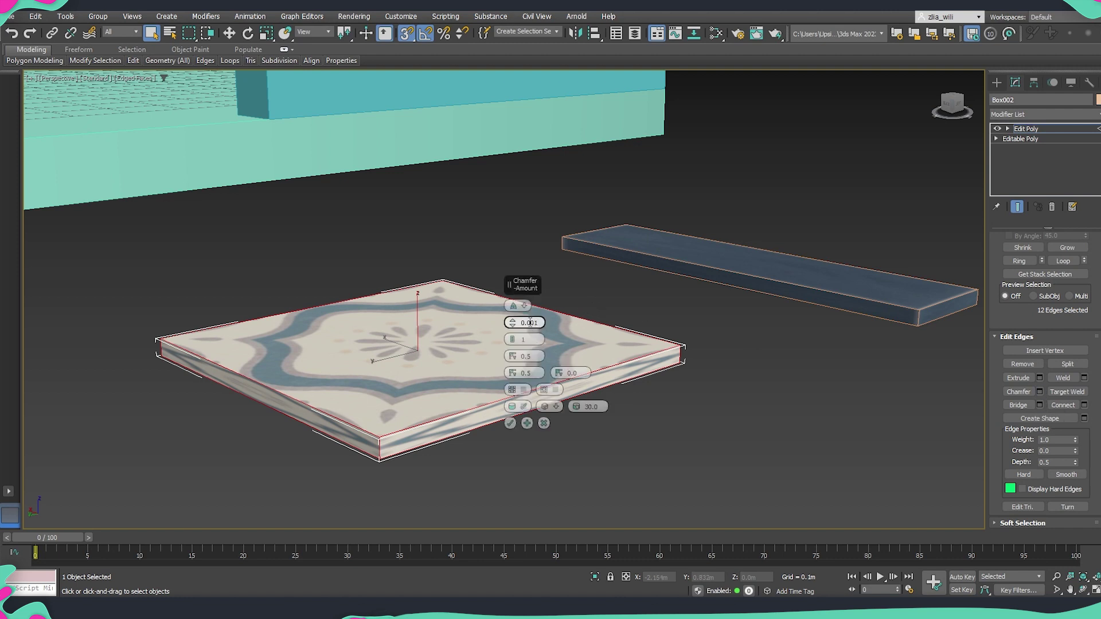
text(0.001)
key(Return)
click(522, 340)
text(2)
key(Return)
scroll(404, 428, up, 8)
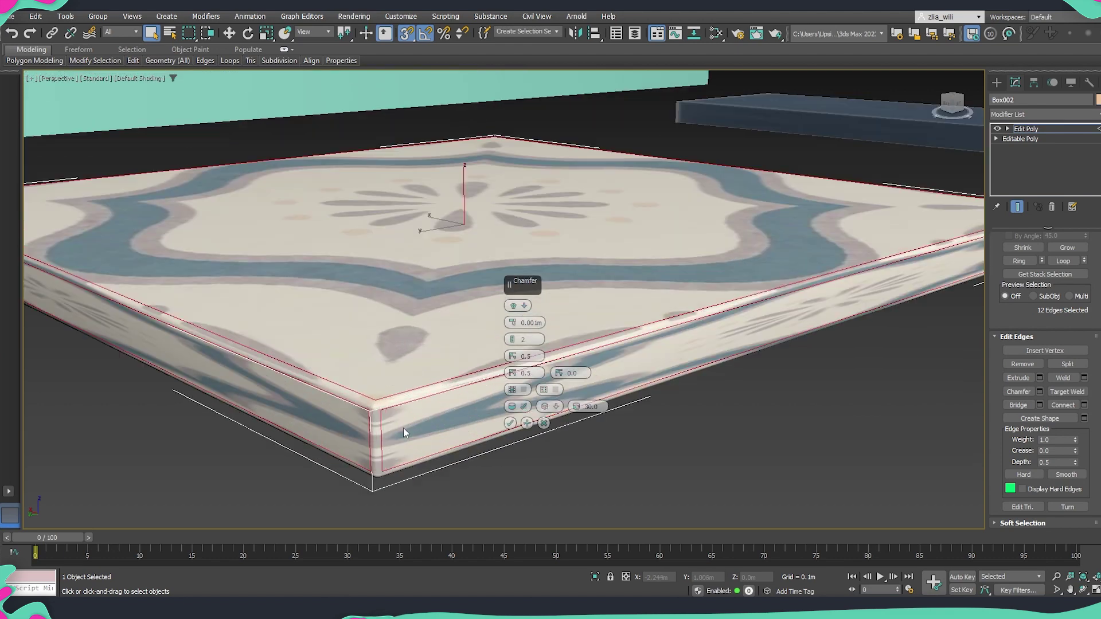
scroll(362, 400, down, 8)
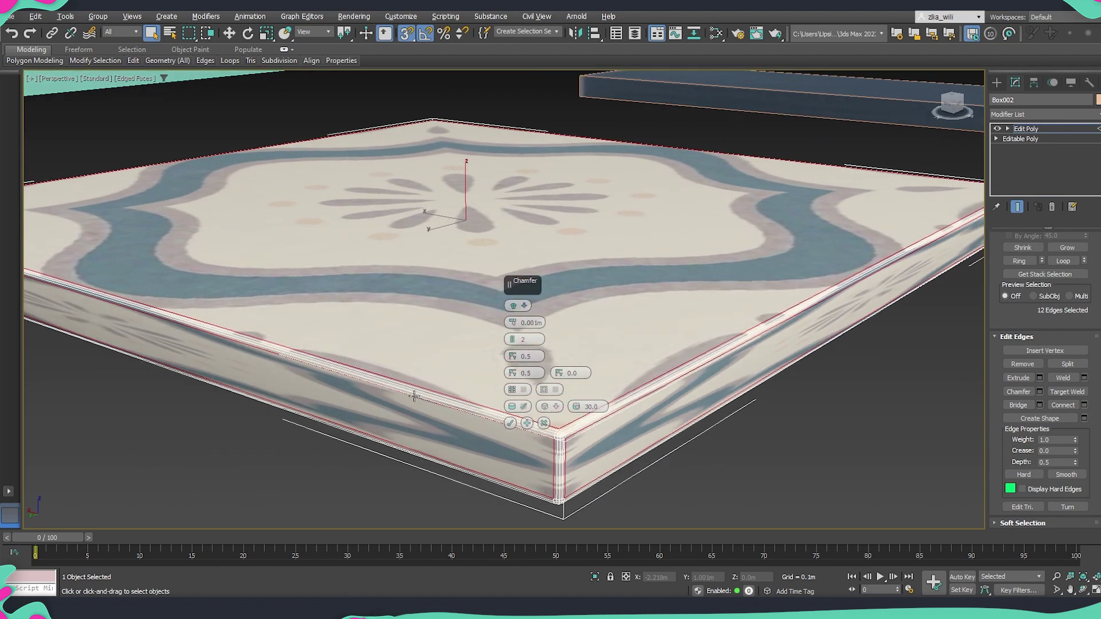
click(510, 423)
scroll(908, 281, up, 2)
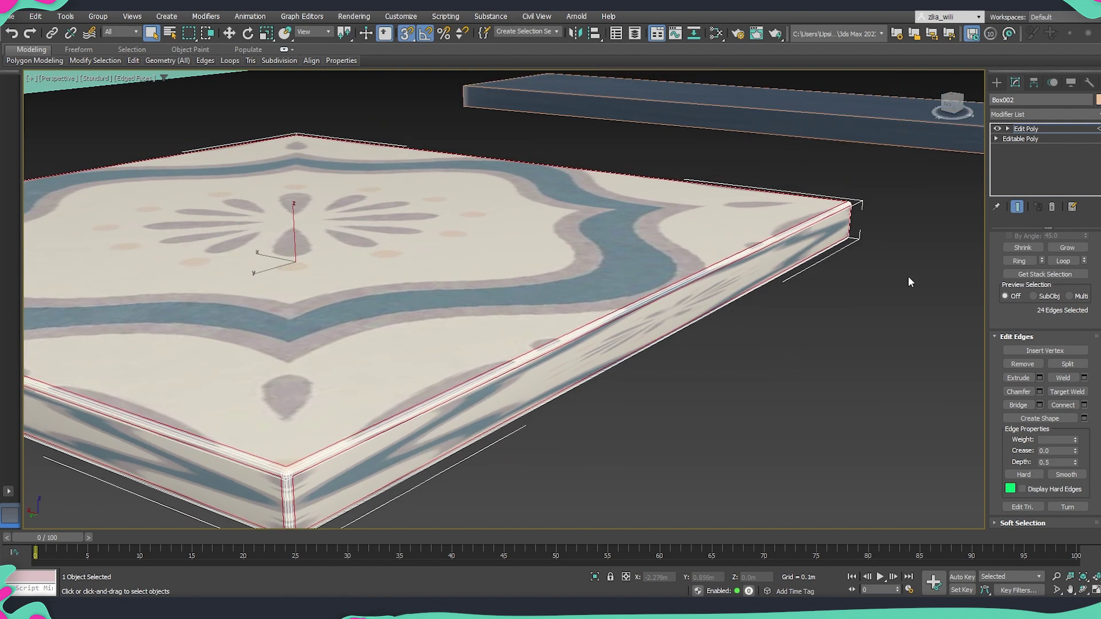
Step: Switch the square tile's Edit Poly modifier off and on to compare sharp and chamfered edges, leaving it off
click(1032, 129)
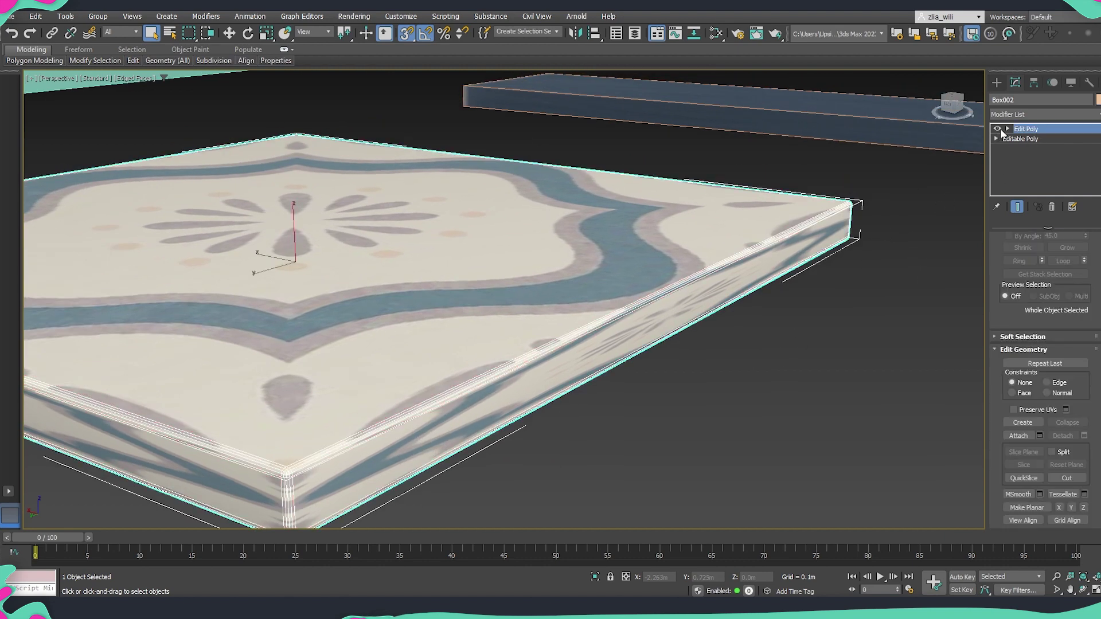
click(998, 128)
click(998, 128)
click(998, 128)
click(999, 127)
click(998, 127)
scroll(756, 240, down, 5)
click(1000, 129)
Step: Copy the square tile three times into a row of four, vertex-snapping the copies corner to corner
alt+middle_drag(461, 317, 484, 319)
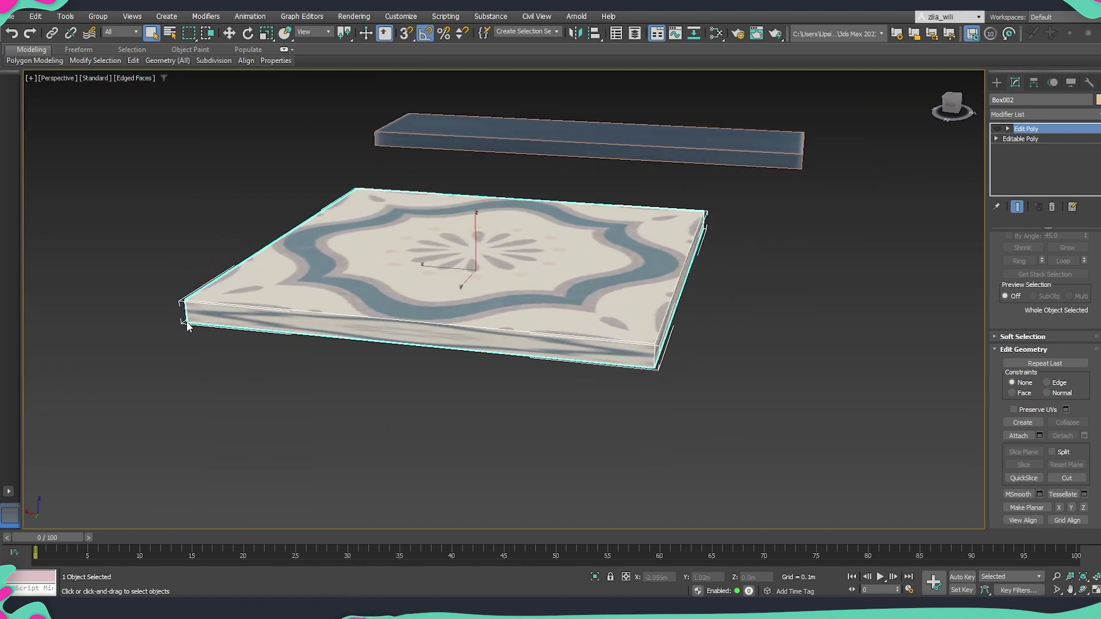
scroll(197, 324, up, 3)
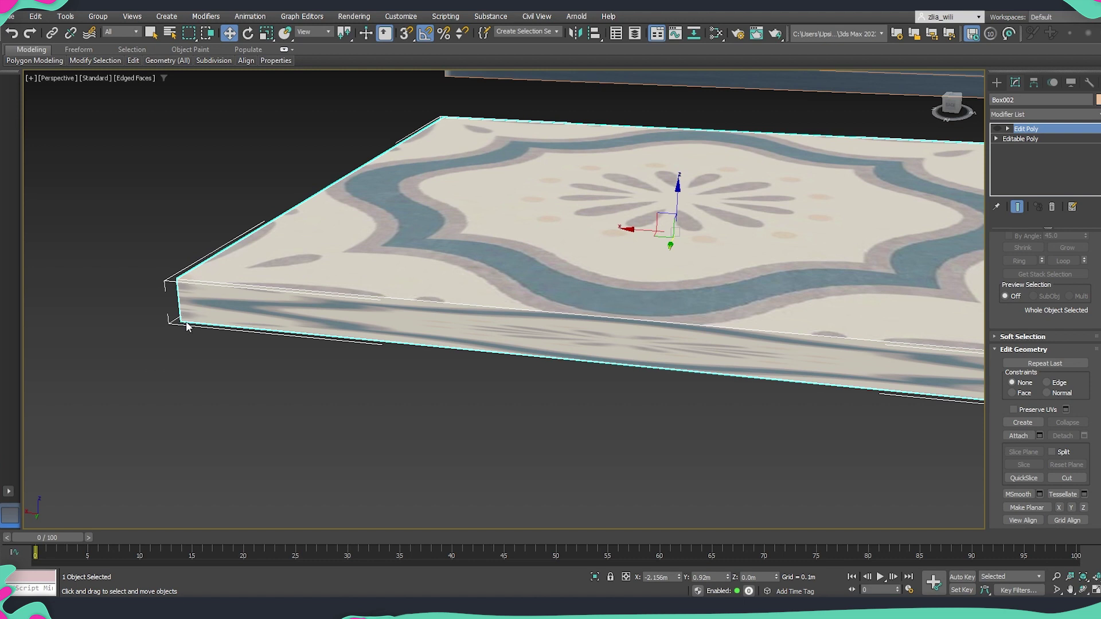
scroll(182, 322, down, 3)
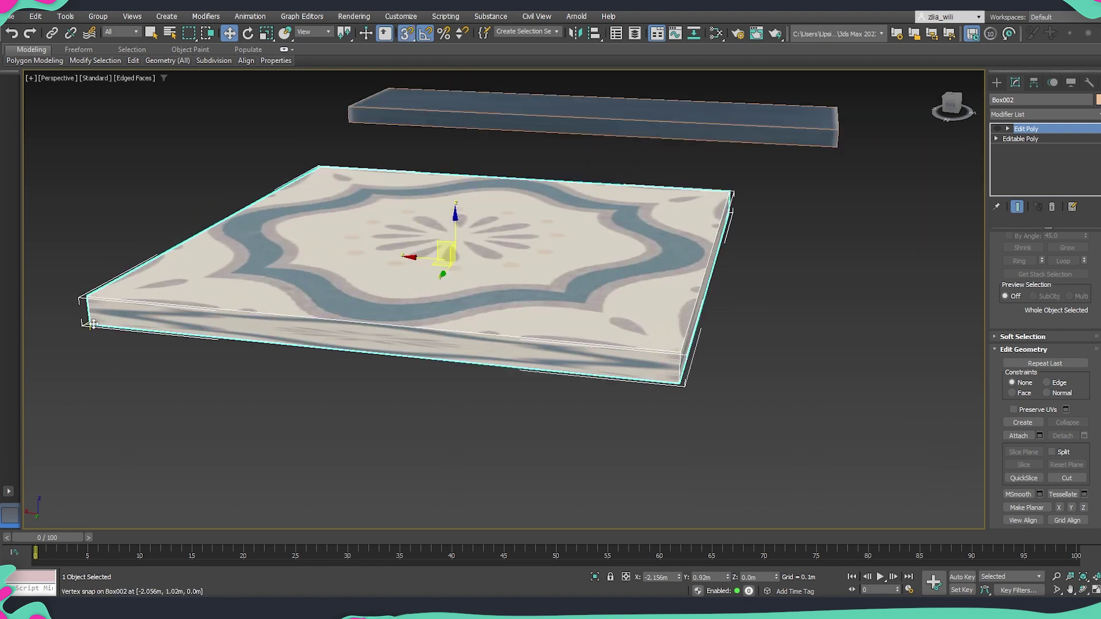
shift+drag(92, 324, 676, 383)
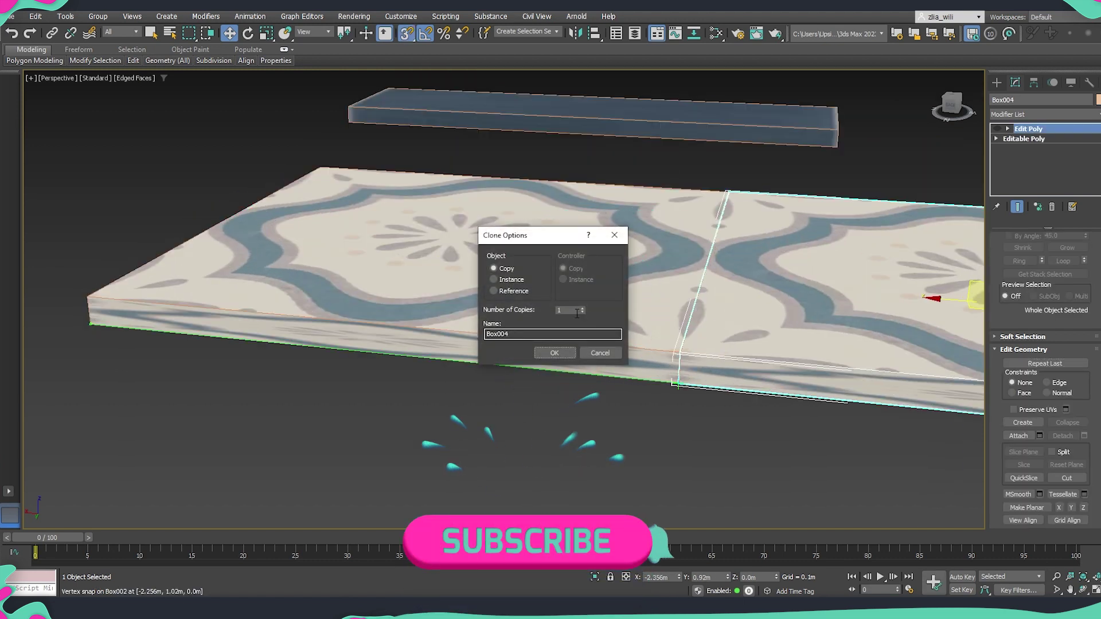
click(555, 352)
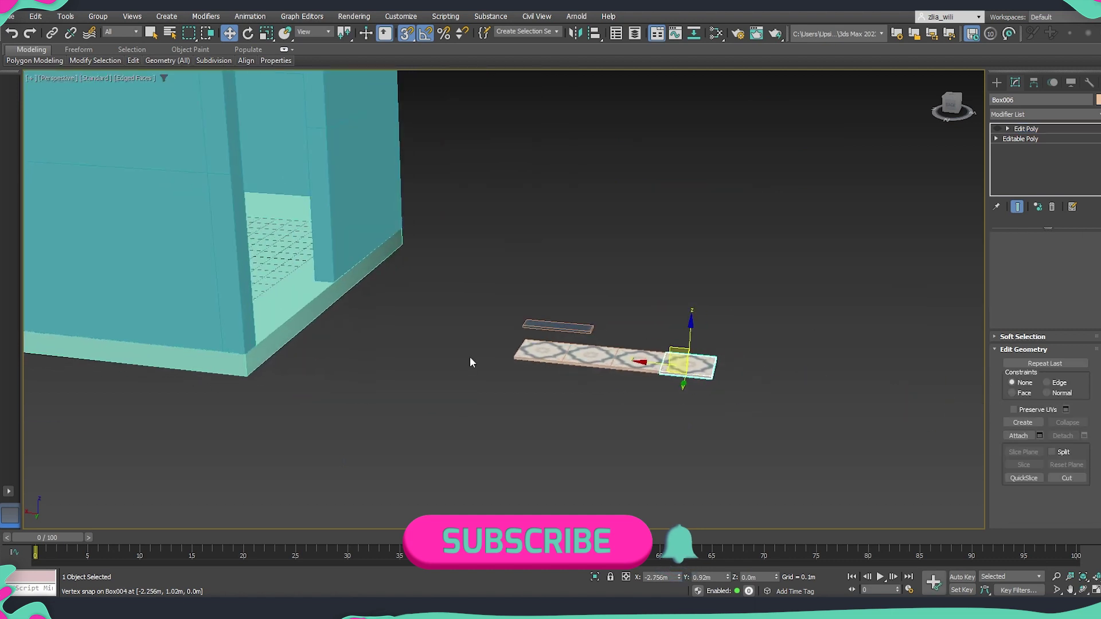
Step: Turn the Edit Poly modifier back on for each tile in the row
scroll(754, 308, up, 4)
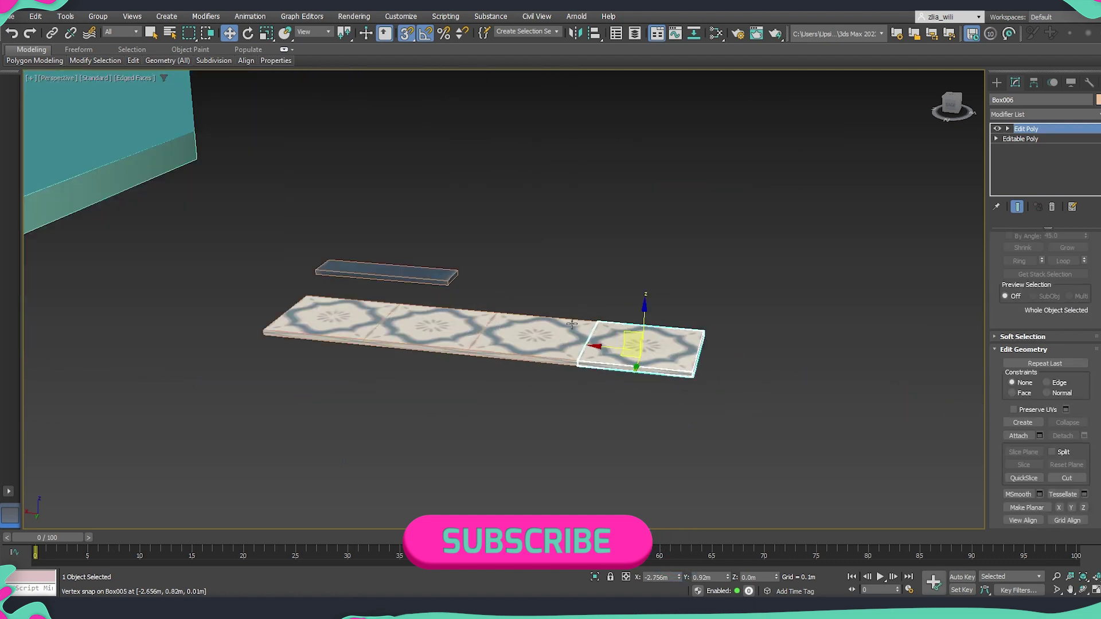
key(q)
click(998, 130)
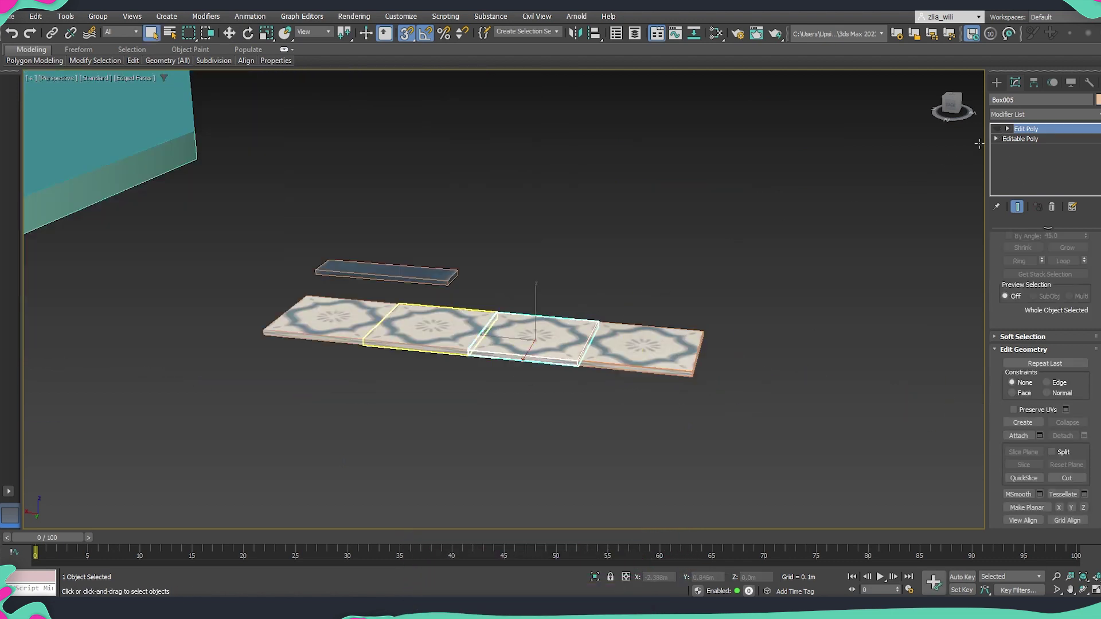
click(430, 330)
click(360, 312)
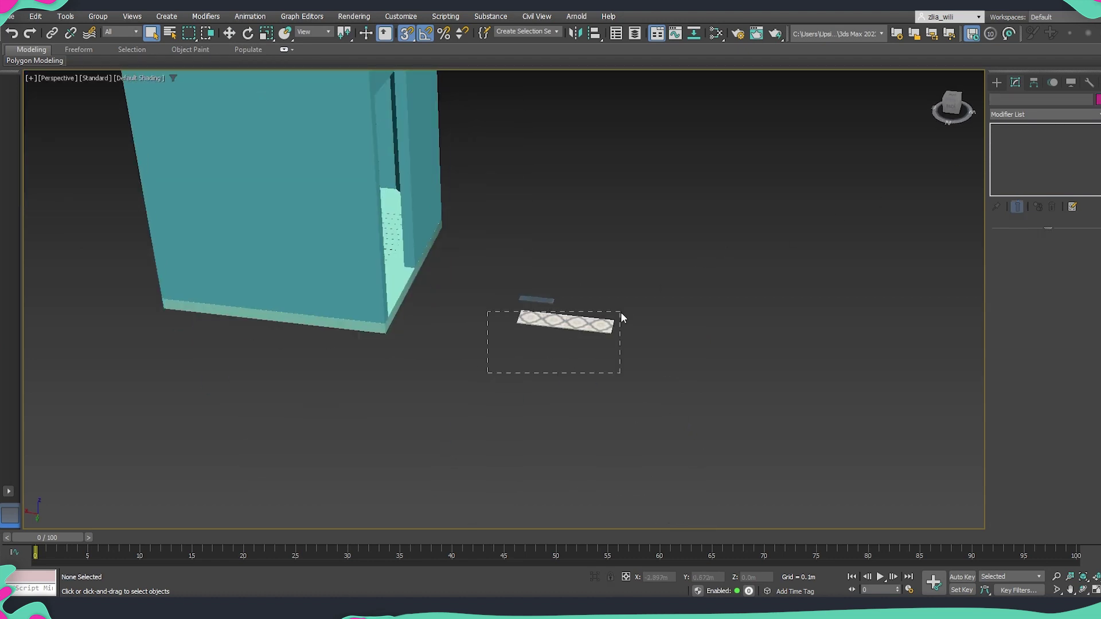
Step: Frame the row of four tiles and examine the chamfered joints between them up close
drag(620, 312, 620, 313)
key(z)
alt+middle_drag(528, 356, 597, 372)
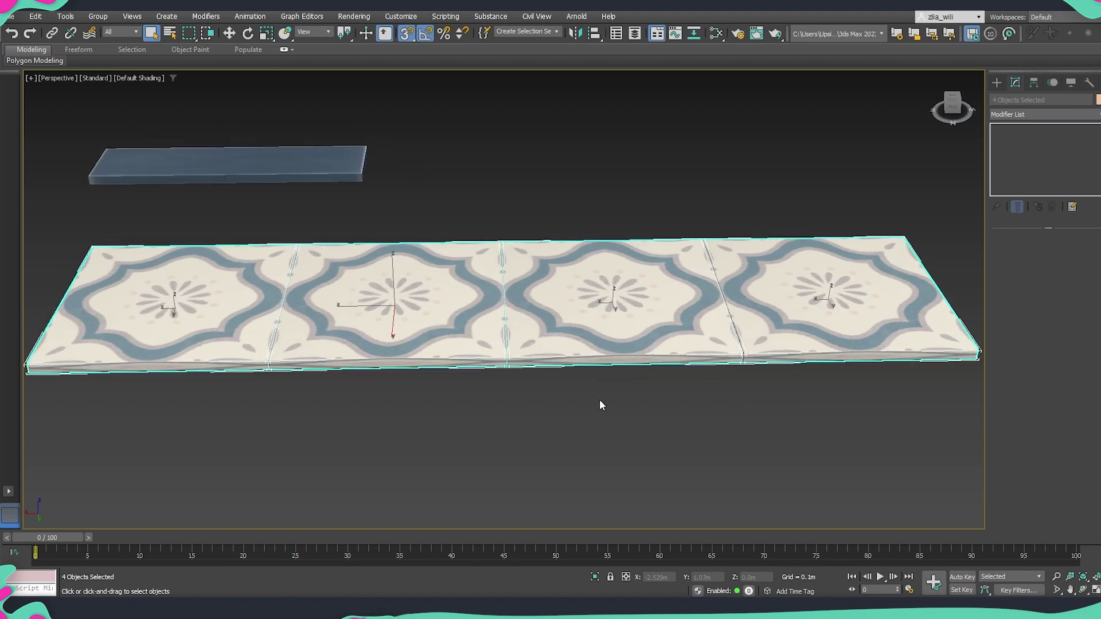
click(600, 399)
scroll(505, 312, up, 6)
alt+middle_drag(507, 349, 562, 309)
Step: Delete the three copied tiles, keeping the single original square tile
scroll(562, 309, down, 6)
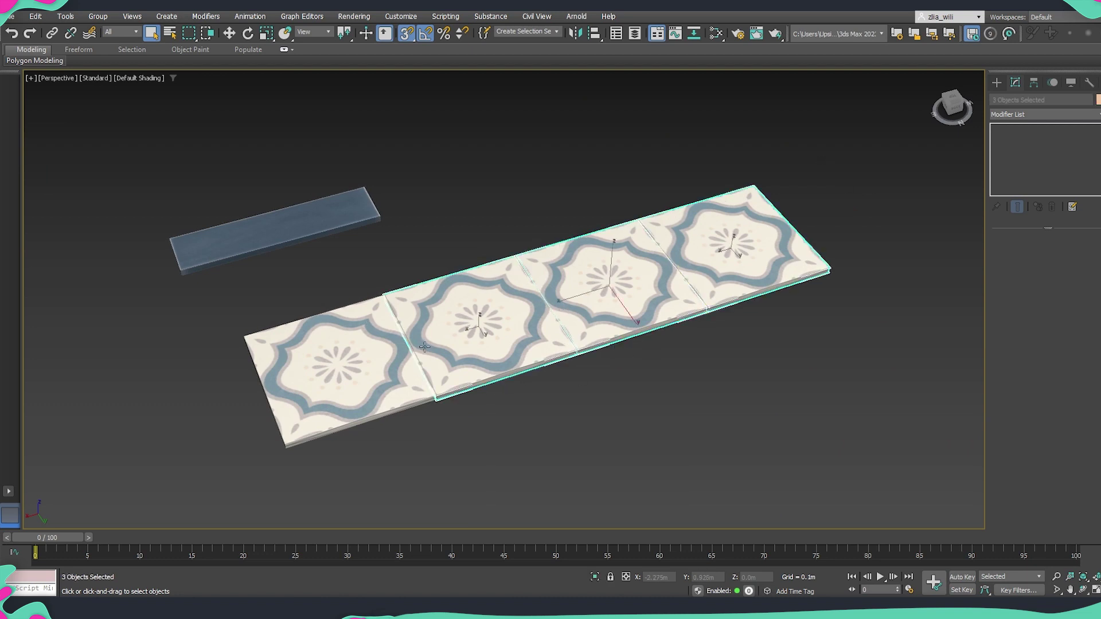
key(Delete)
Step: Add an Edit Poly modifier to the narrow blue tile and select all of its edges
middle_drag(385, 266, 422, 317)
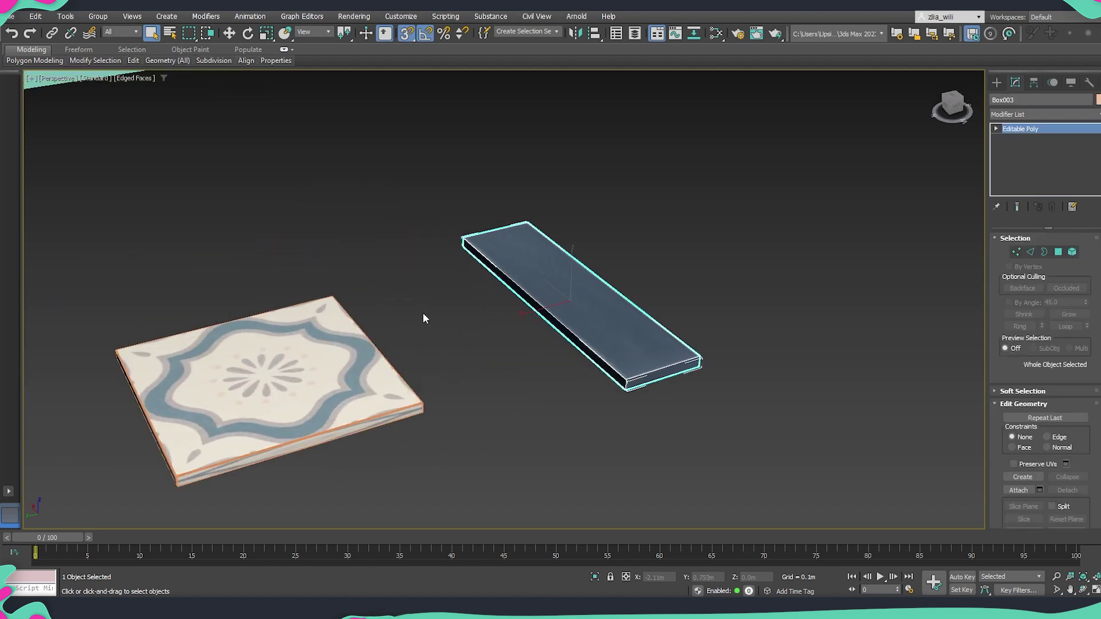
click(1040, 115)
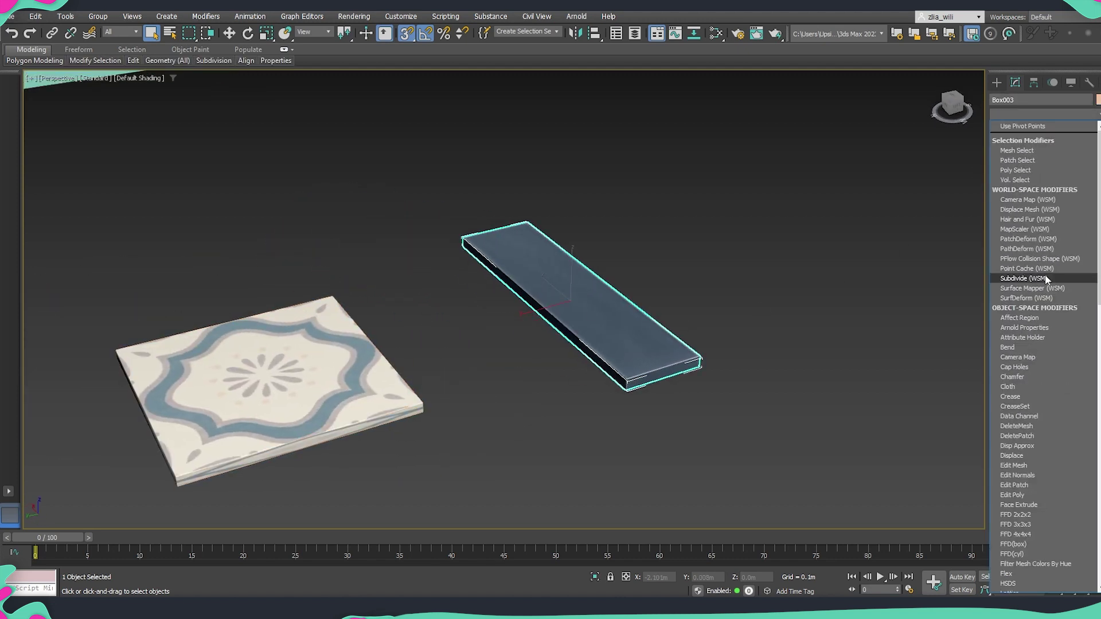
key(e)
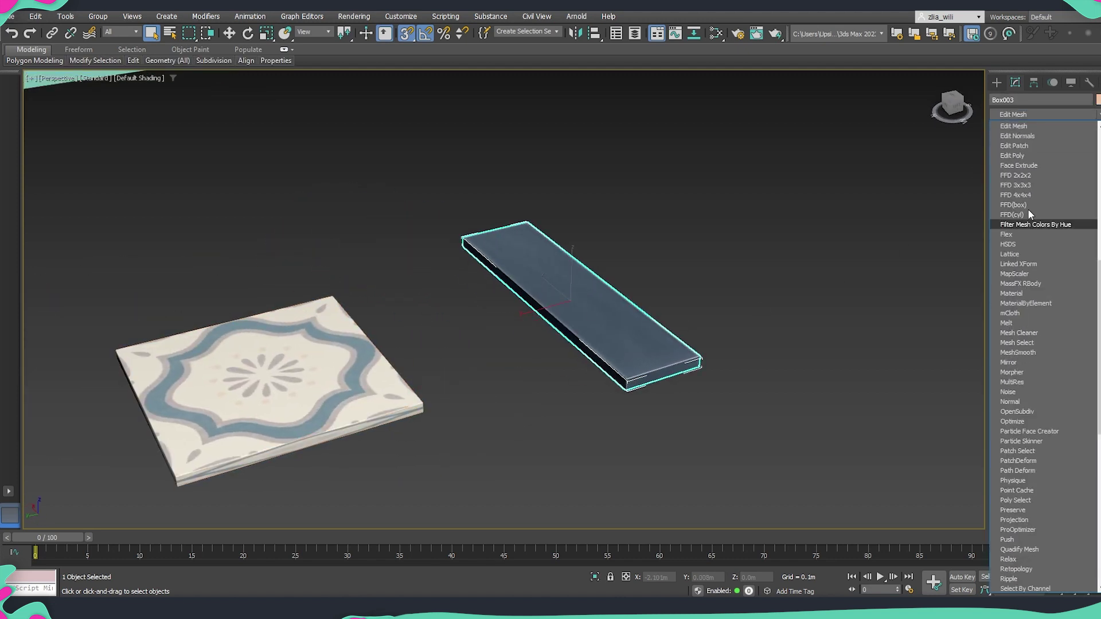
click(1023, 157)
key(2)
key(ctrl+a)
Step: Chamfer the narrow blue tile's edges by 0.001 m with 2 segments
scroll(631, 382, up, 5)
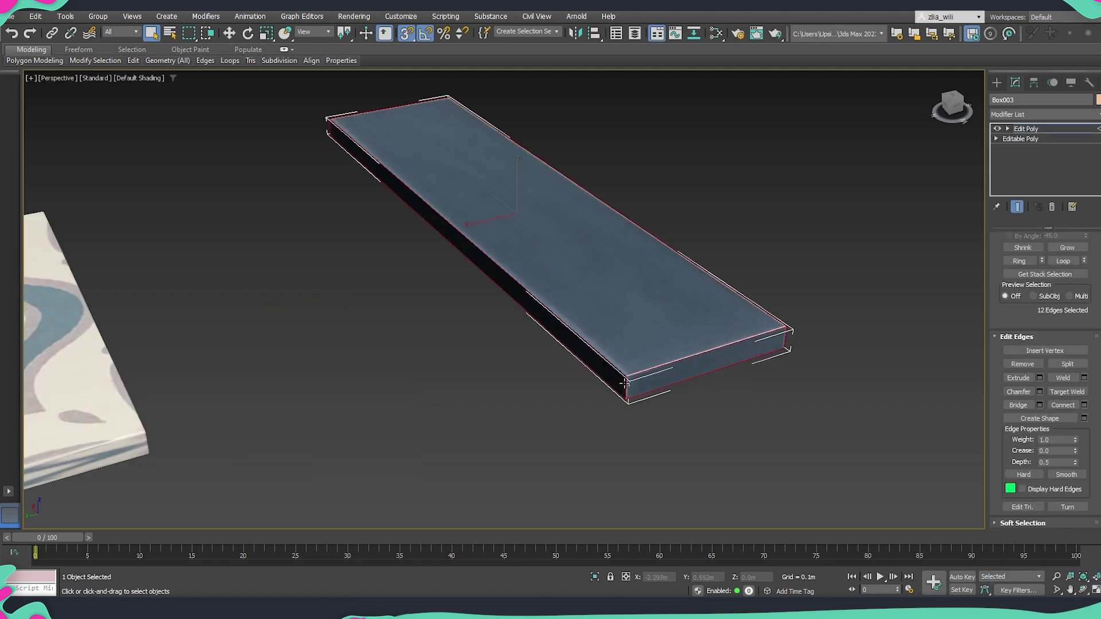
scroll(1051, 425, down, 1)
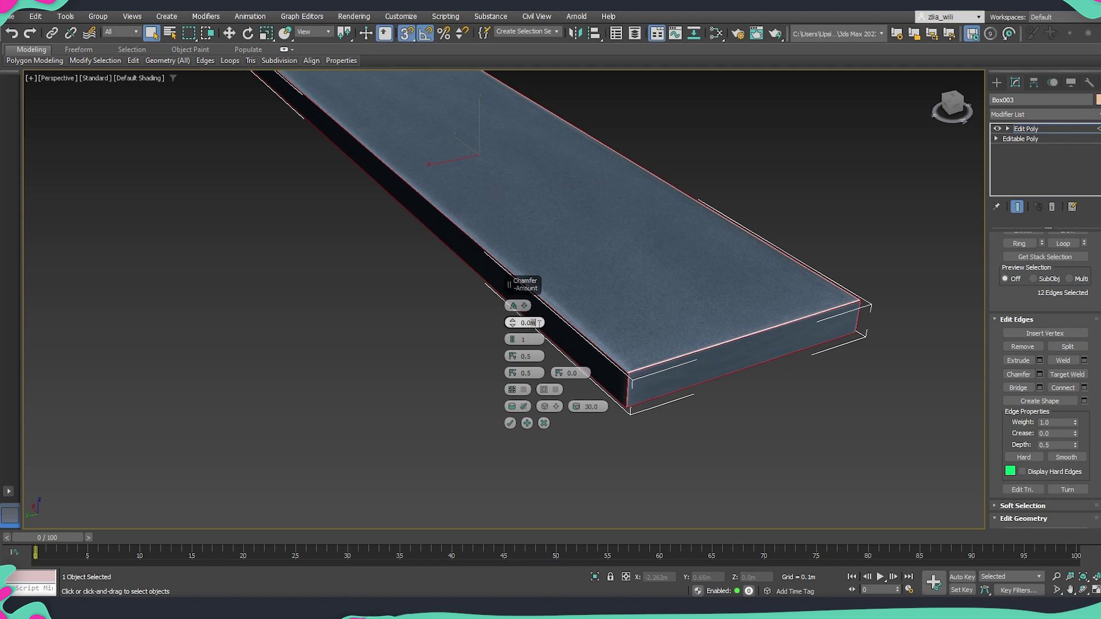
key(Return)
key(2)
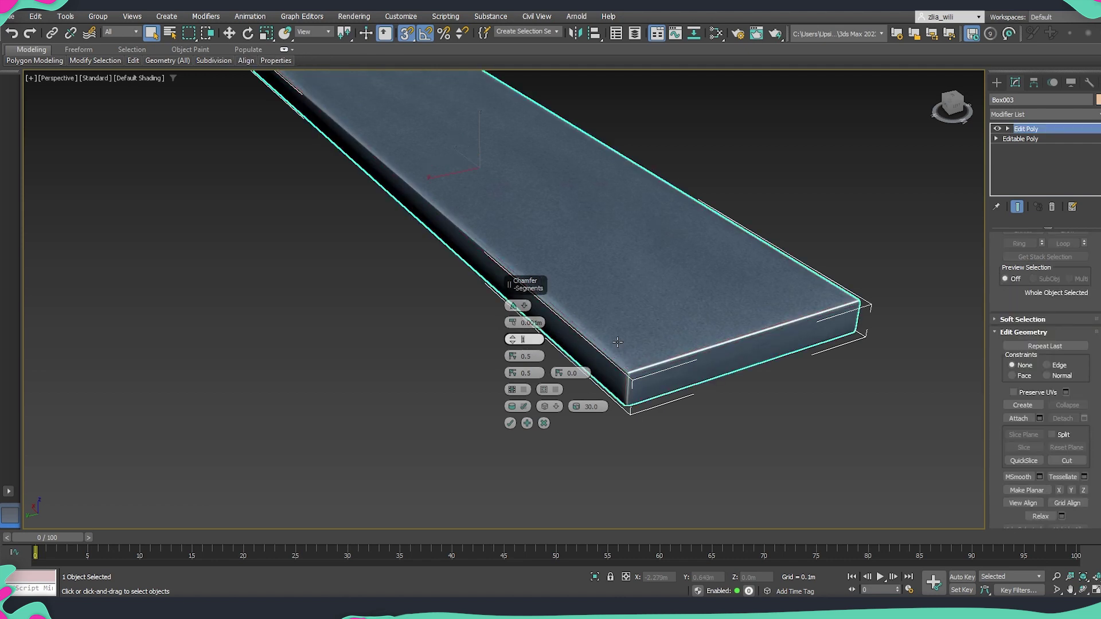
text(2)
key(Return)
Step: Display edged faces to inspect the narrow tile's chamfered edges, leave edge editing and deselect the tile
middle_drag(616, 343, 600, 347)
key(F3)
key(F3)
key(F4)
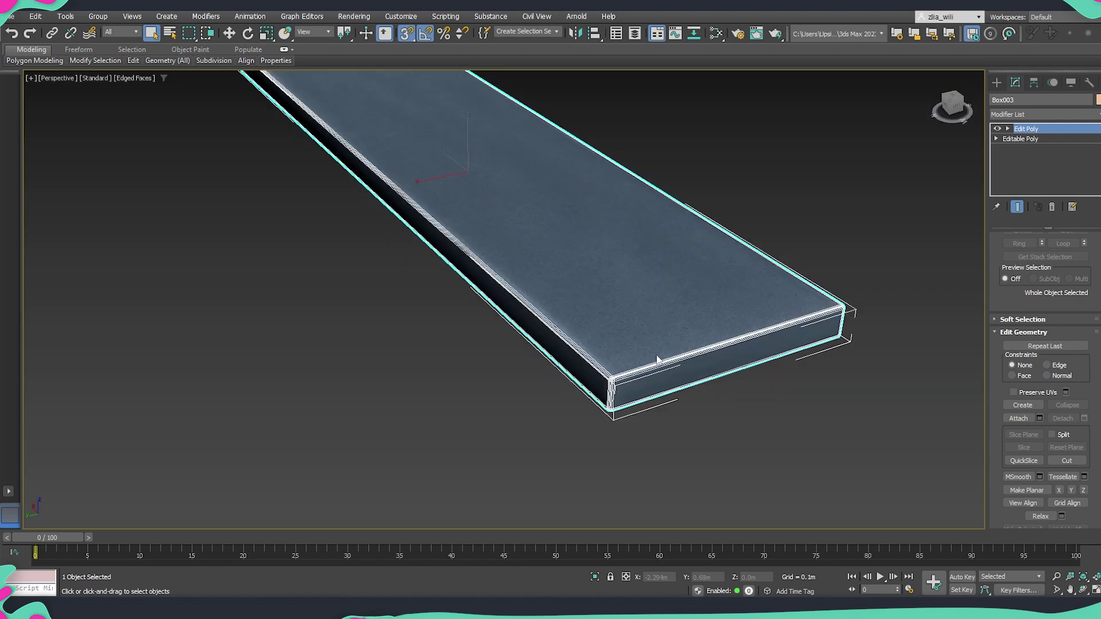
key(2)
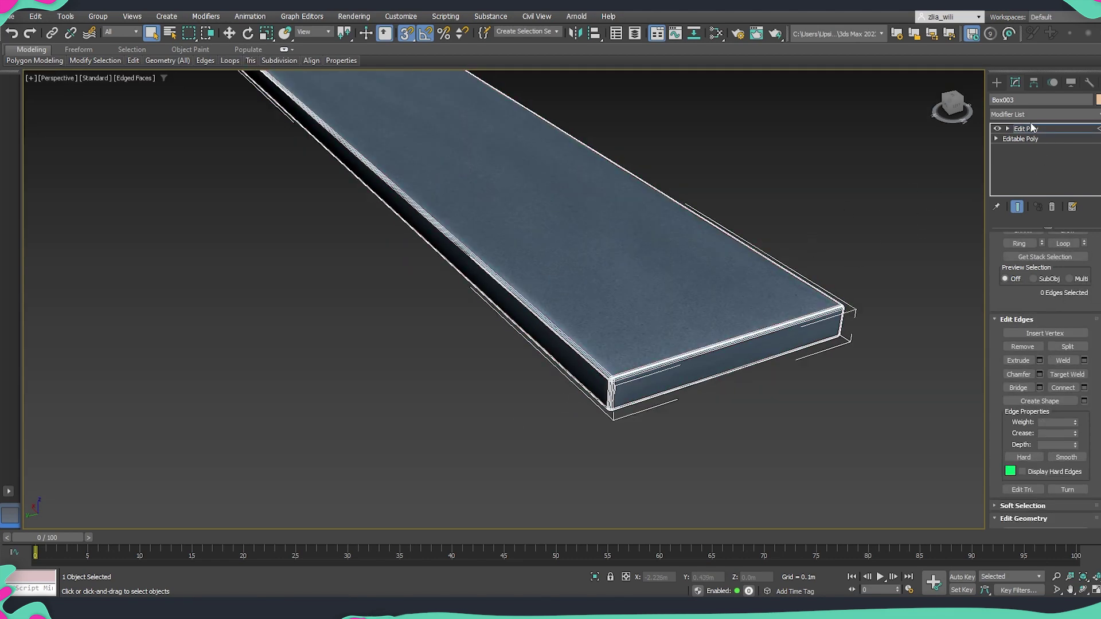
click(1030, 128)
click(765, 242)
Step: Turn off the edged-face display and examine both chamfered tiles beside the bathroom model
scroll(592, 367, down, 6)
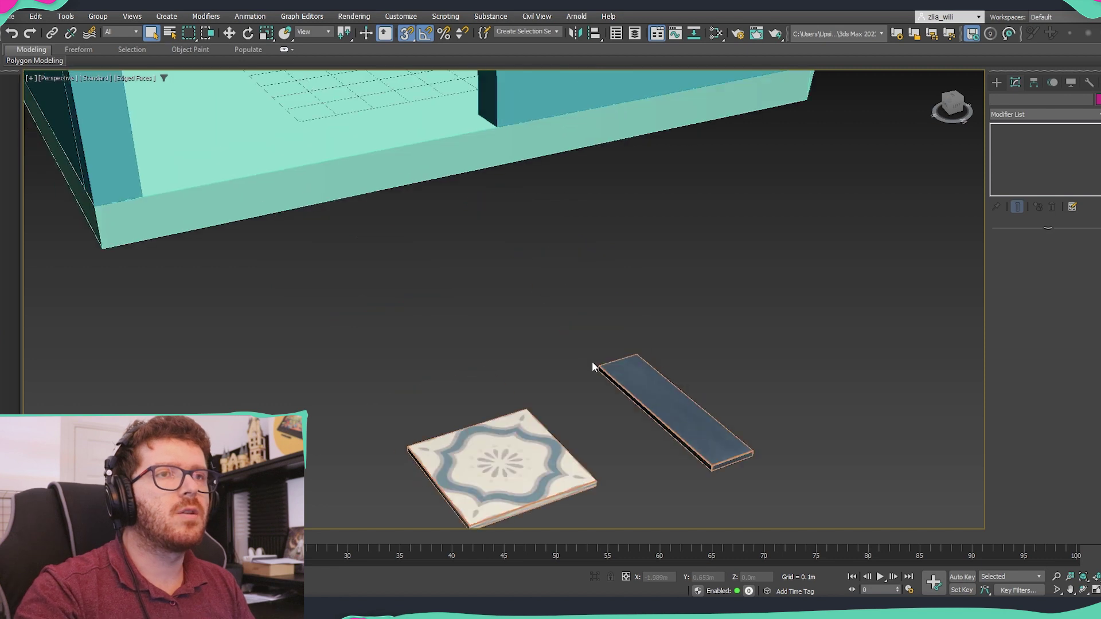
scroll(593, 362, down, 4)
key(F4)
middle_drag(584, 353, 536, 388)
scroll(536, 387, down, 3)
drag(480, 394, 558, 437)
click(529, 428)
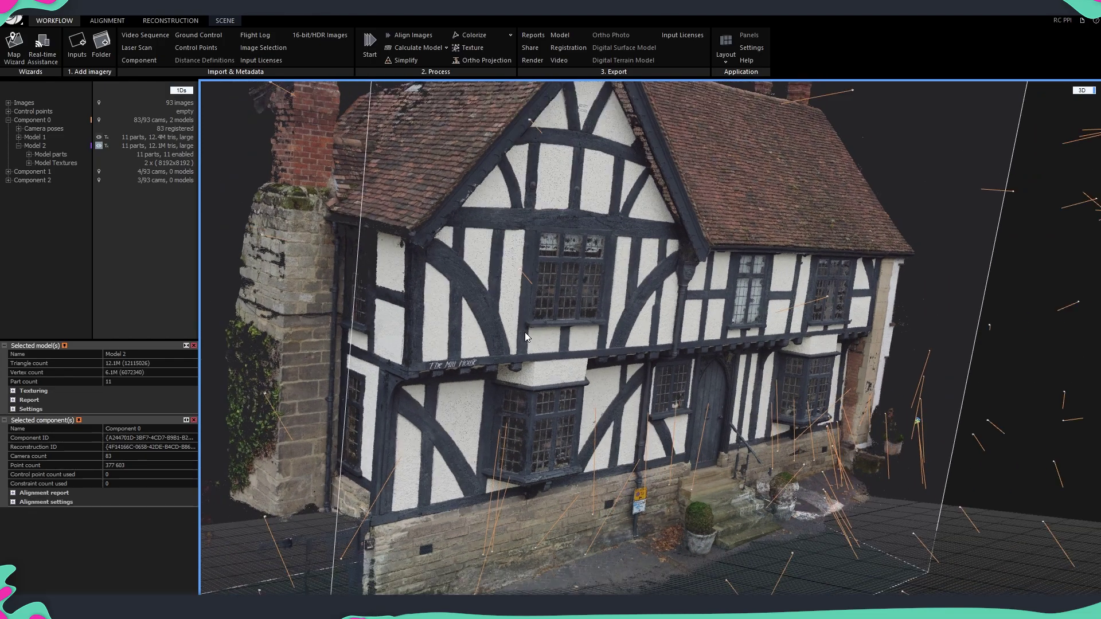
right_drag(525, 332, 484, 329)
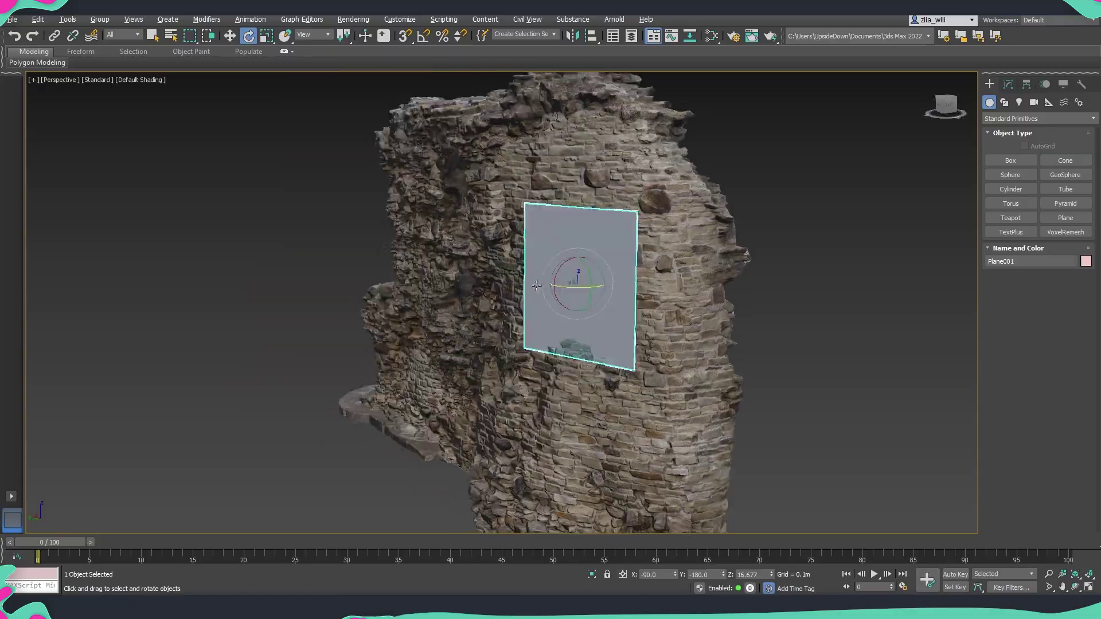
alt+middle_drag(573, 344, 579, 285)
key(w)
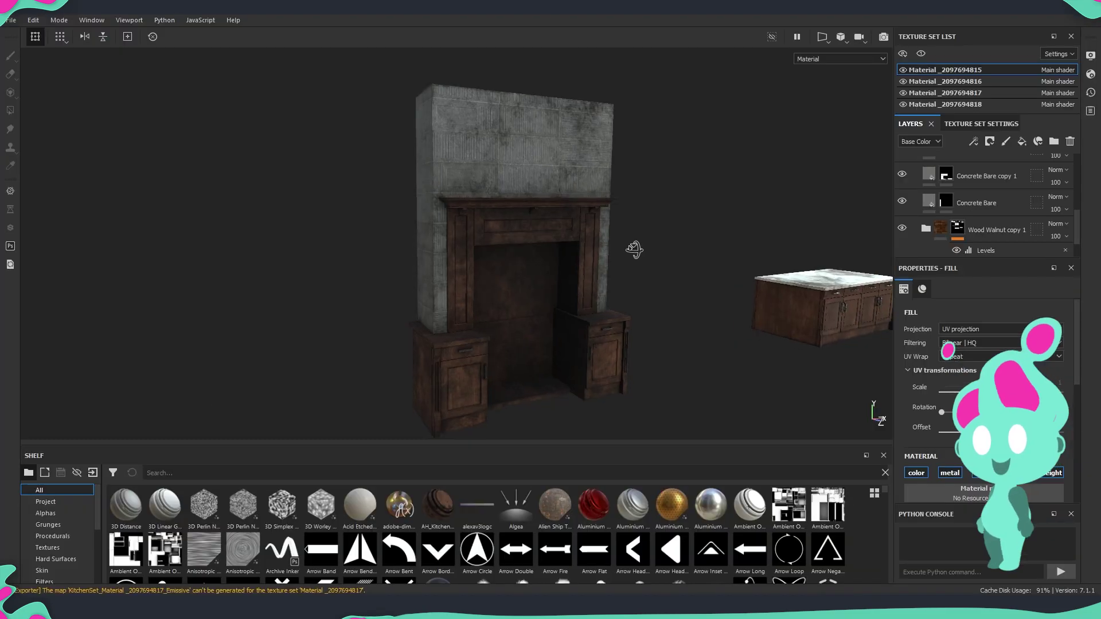
mouse_move(634, 246)
alt+mouse_down()
mouse_move(388, 246)
mouse_move(551, 218)
mouse_move(521, 176)
alt+mouse_up()
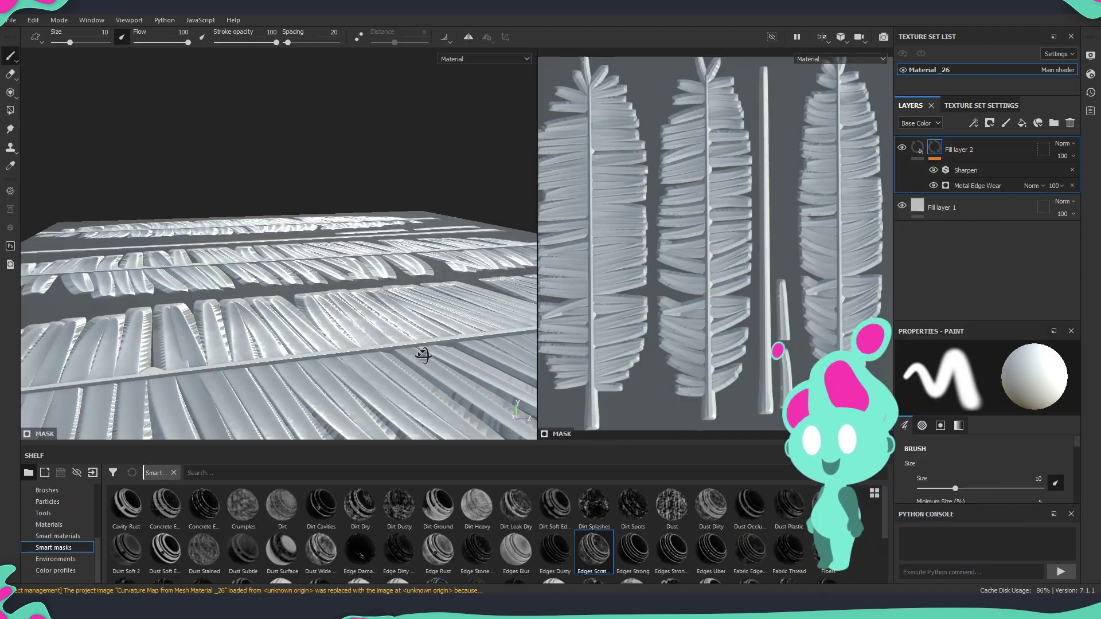
mouse_move(423, 356)
alt+mouse_down()
mouse_move(371, 365)
mouse_move(346, 349)
mouse_move(315, 362)
mouse_move(413, 329)
alt+mouse_up()
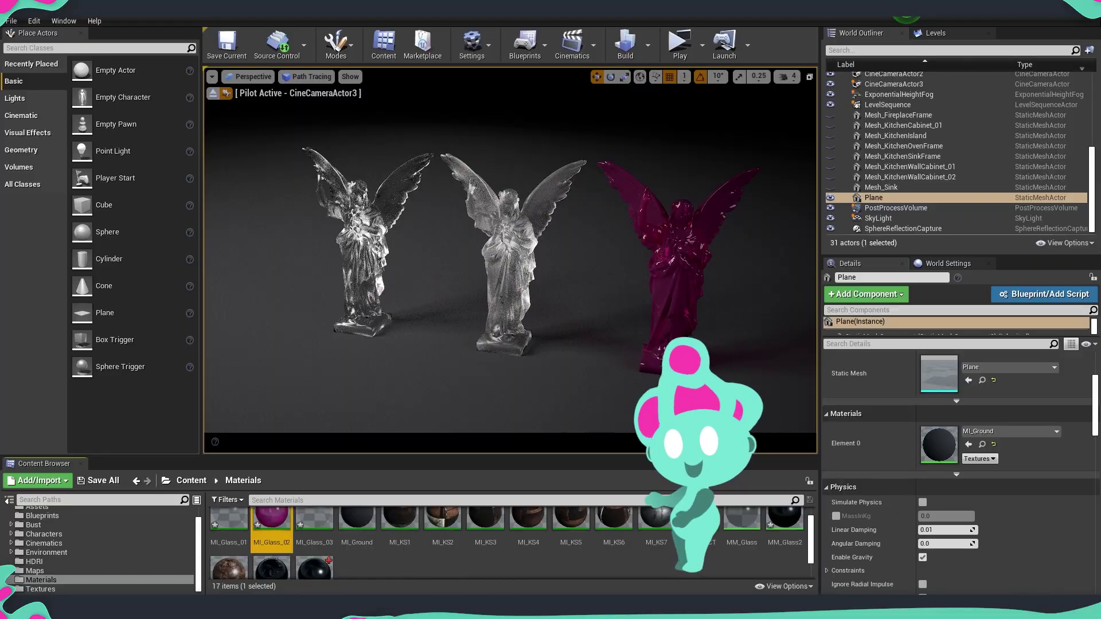
click(1059, 293)
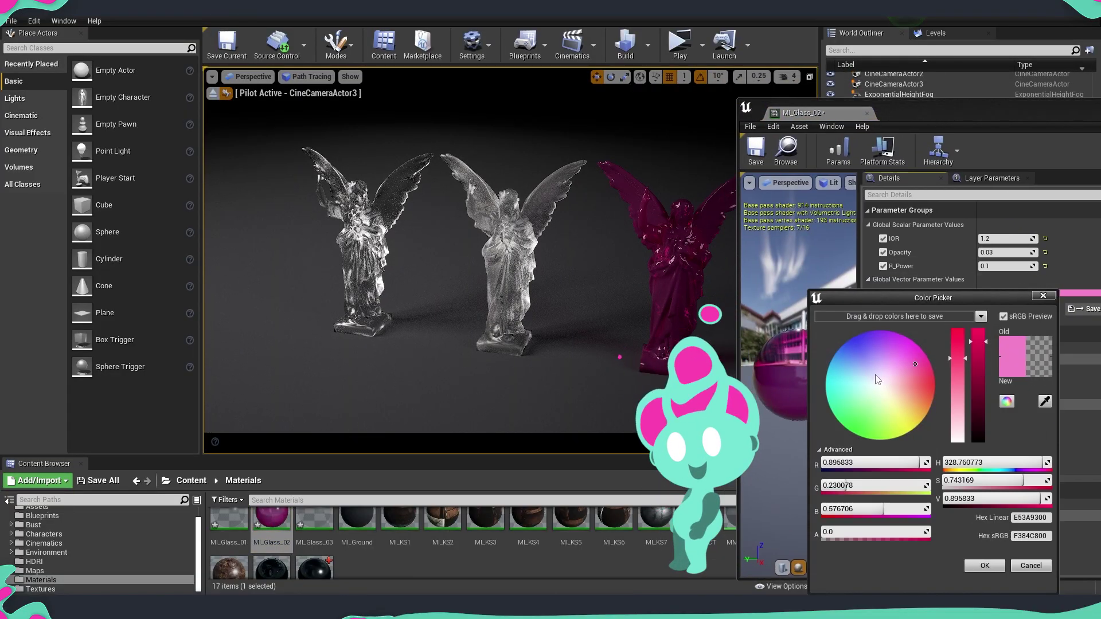
click(870, 375)
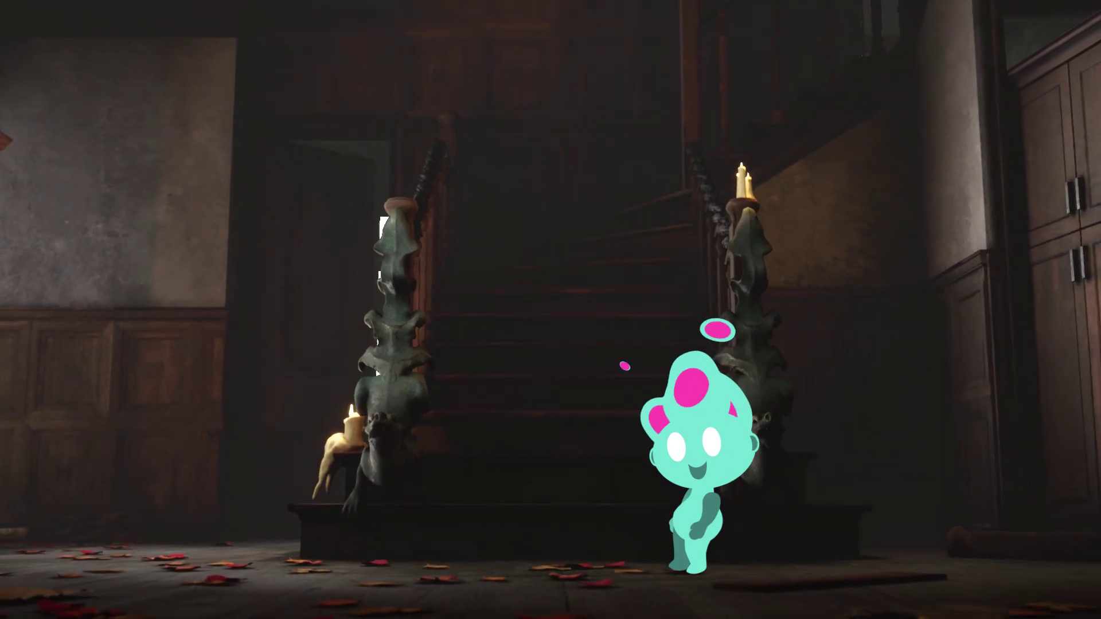